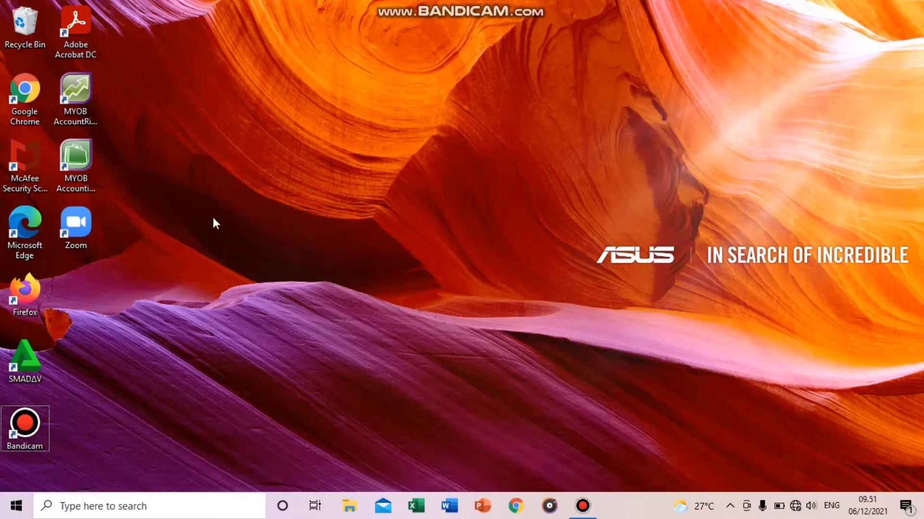
Launch MYOB Accounting and start a new company file with ERIKA SALON as the company name.
double_click(79, 166)
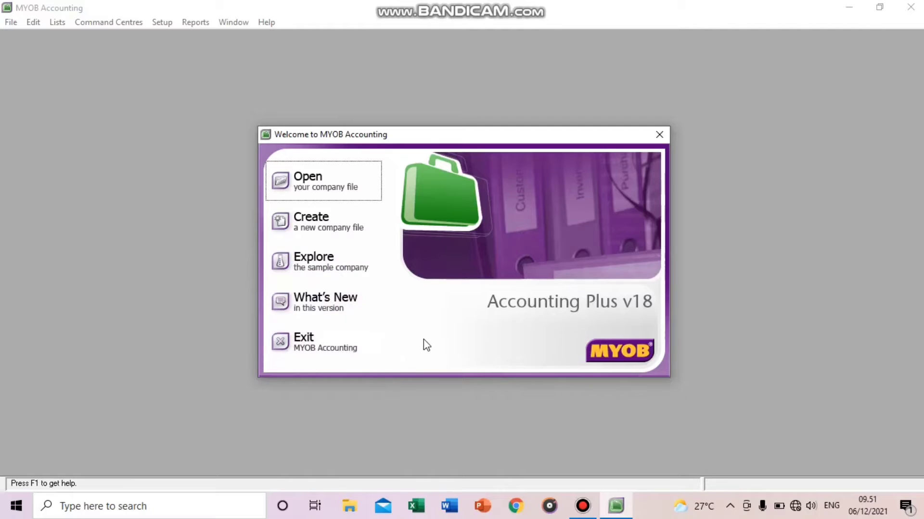
left_click(327, 226)
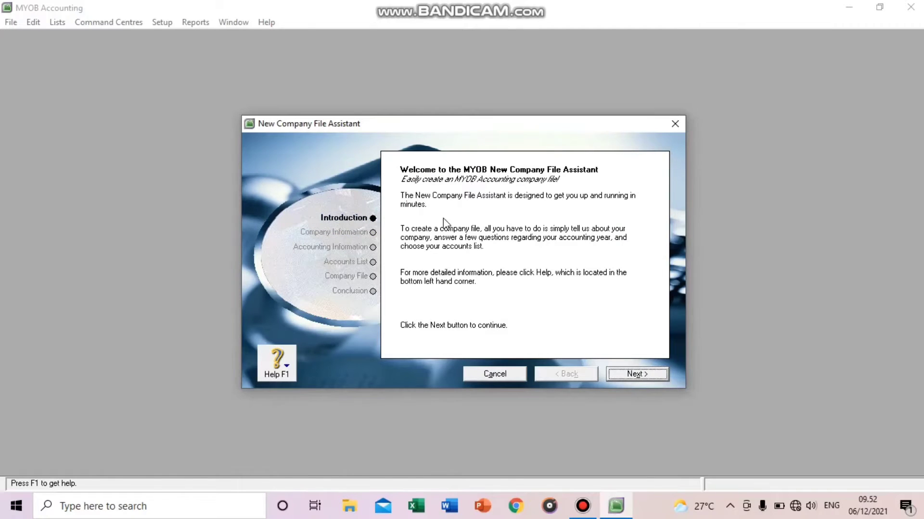
left_click(628, 375)
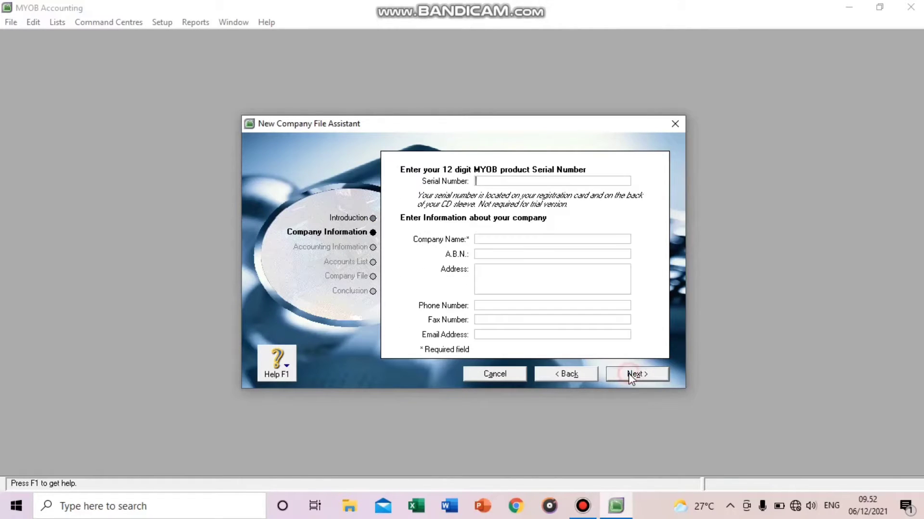
left_click(504, 239)
type("ERIKA SALON")
left_click(634, 375)
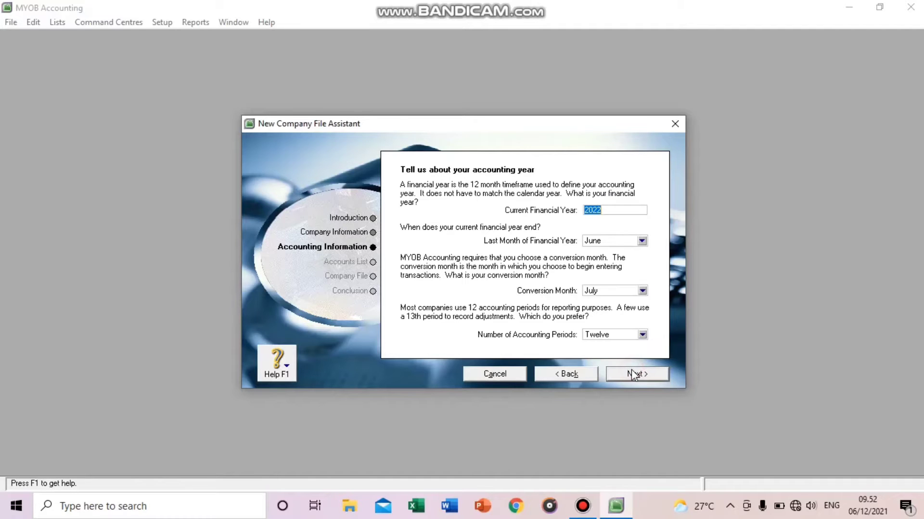
Set the current financial year to 2021, its last month to December and the conversion month to January.
left_click(607, 209)
key("BackSpace")
type("1")
left_click(642, 241)
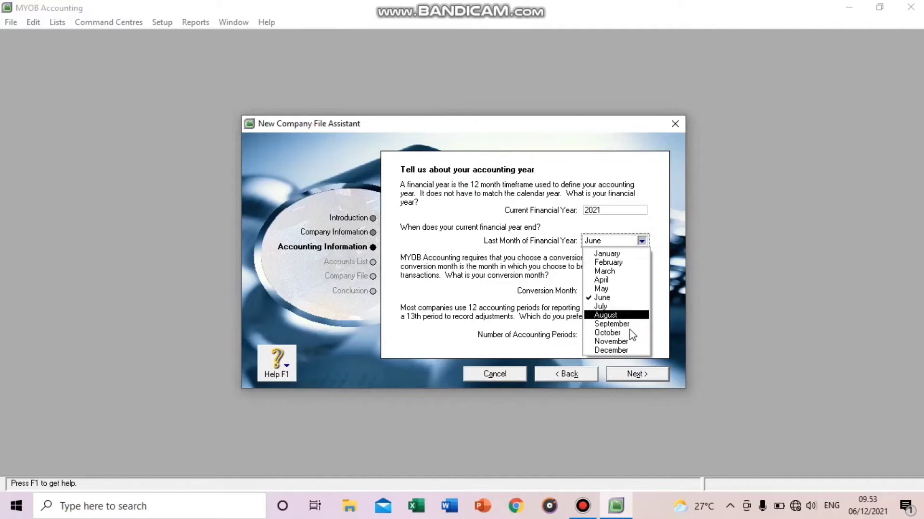
left_click(625, 350)
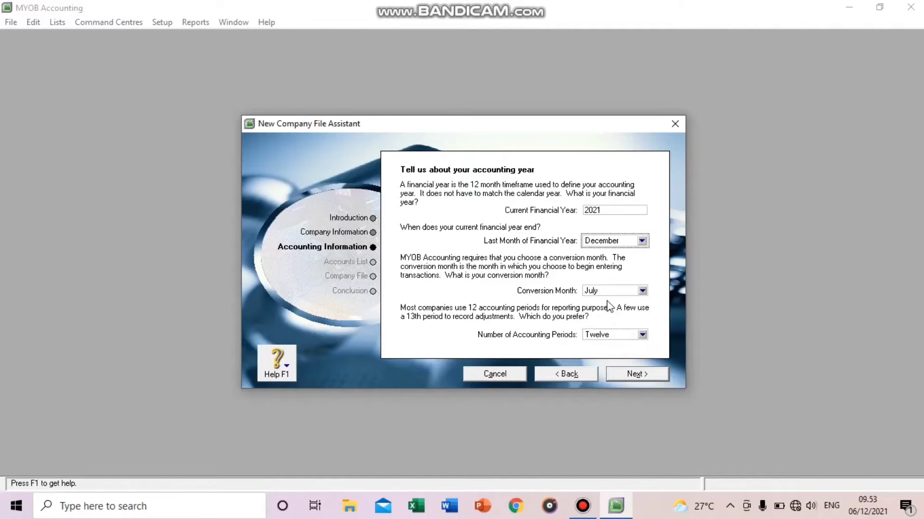
left_click(642, 291)
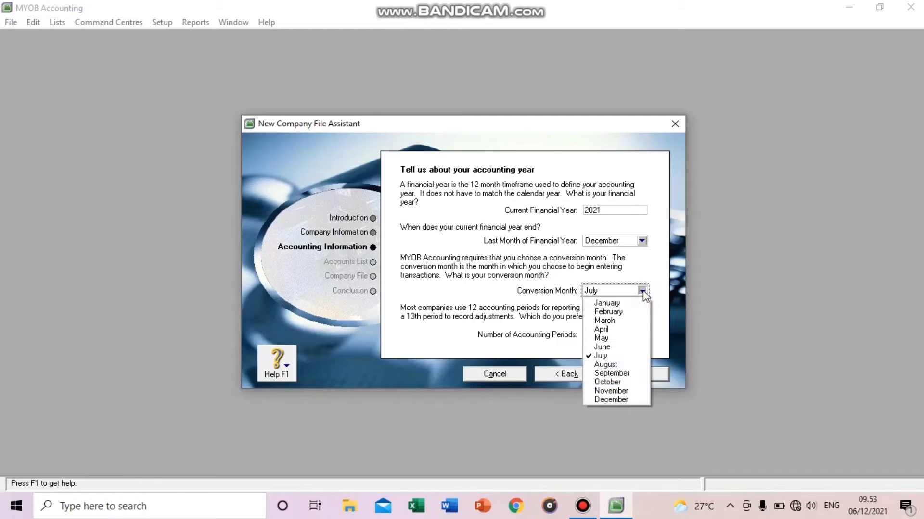
left_click(631, 304)
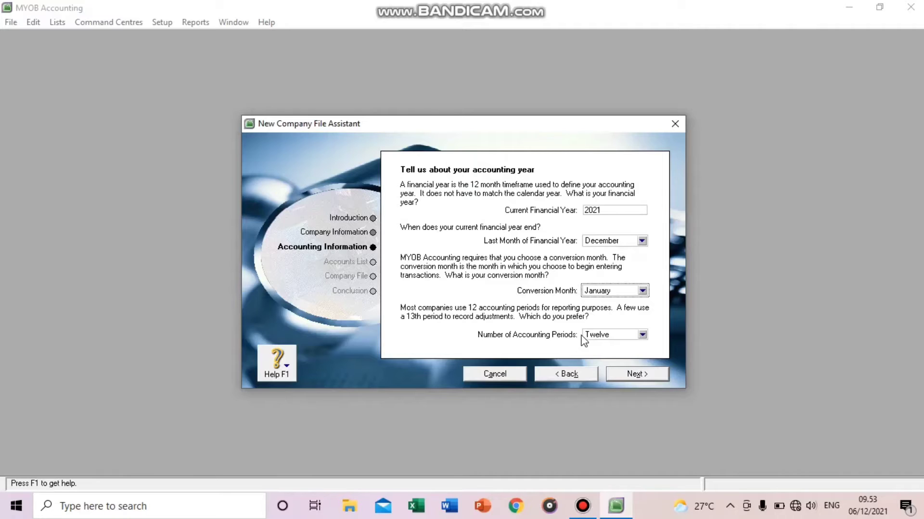
Choose twelve accounting periods, confirm the accounting information and pick how to build the accounts list.
left_click(643, 335)
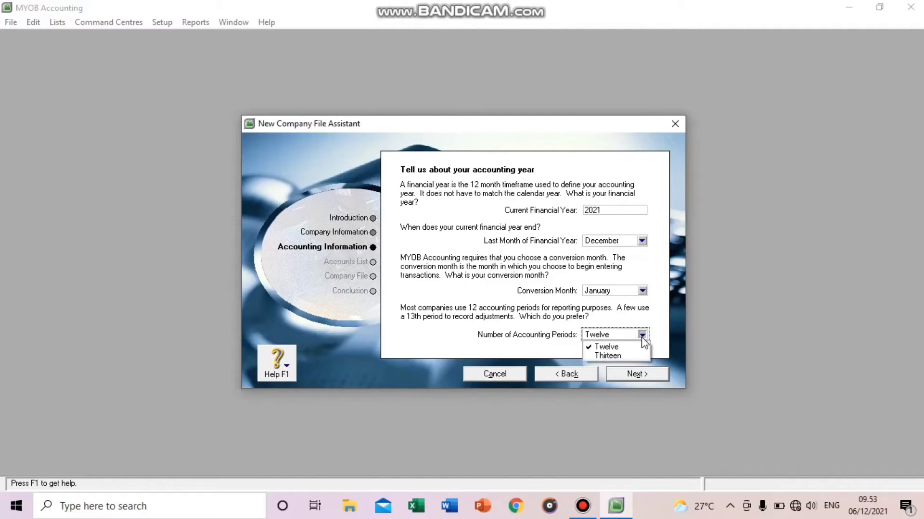
left_click(625, 348)
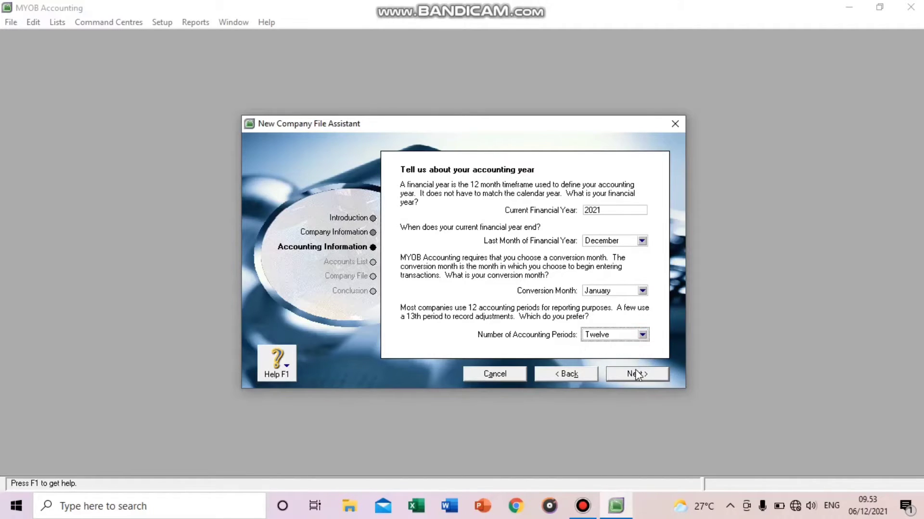
left_click(636, 375)
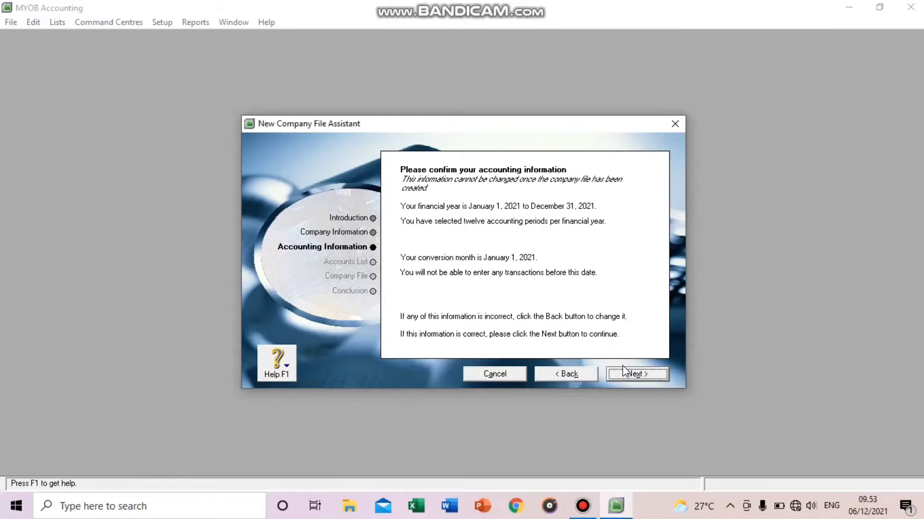
left_click(625, 373)
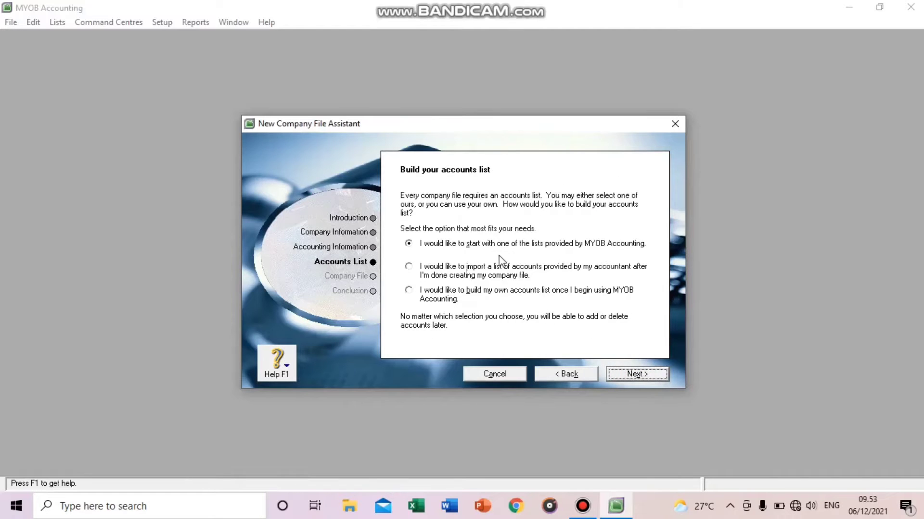
left_click(500, 269)
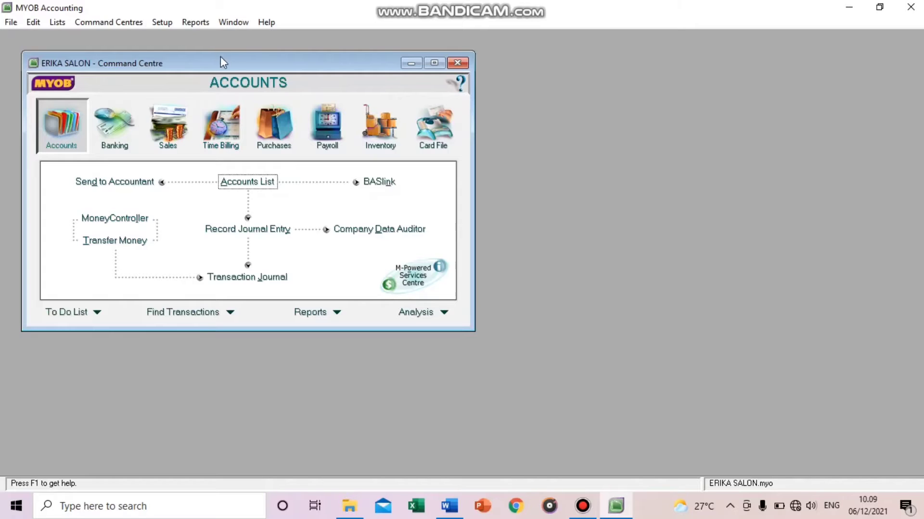
Open the accounts list maximized and rename the 1-0000 Assets header account to HARTA.
left_click(245, 187)
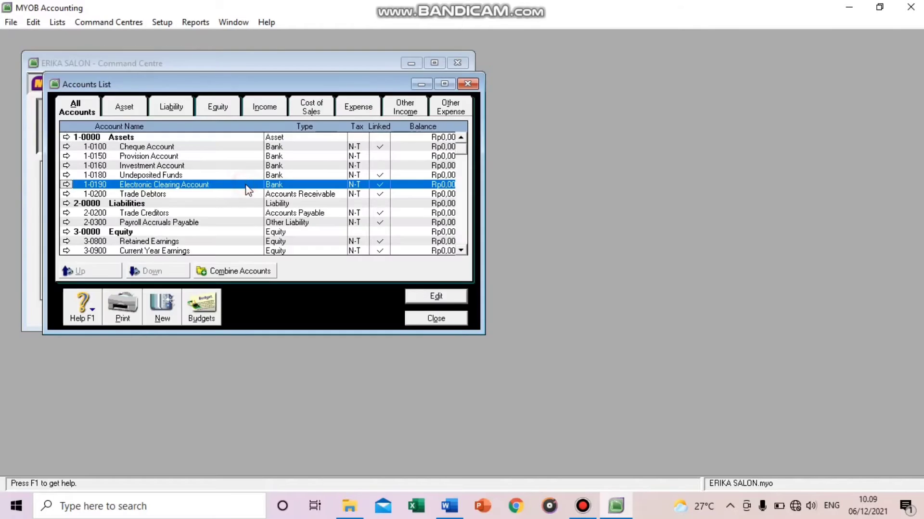
left_click(444, 84)
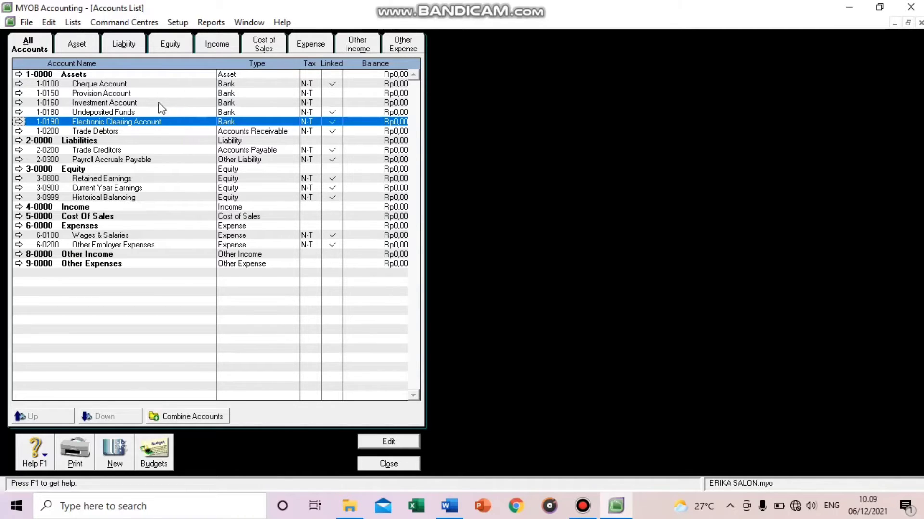
left_click(90, 75)
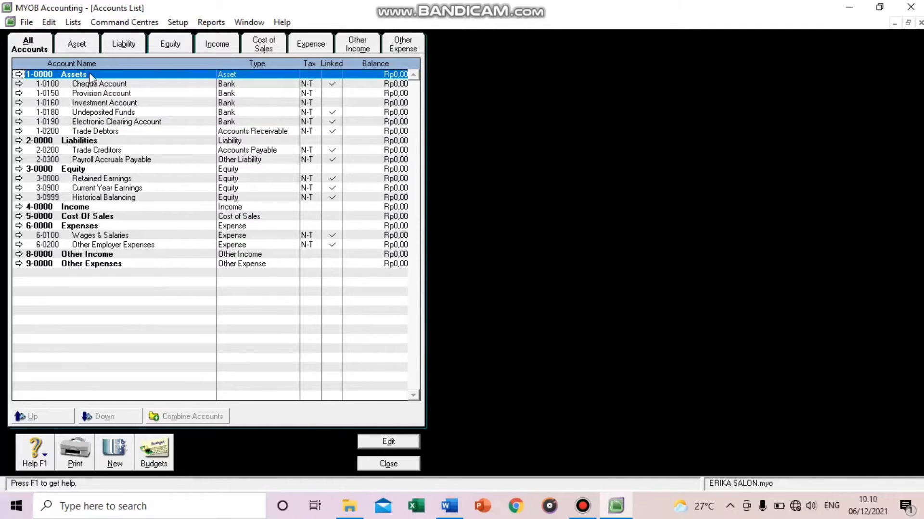
double_click(88, 73)
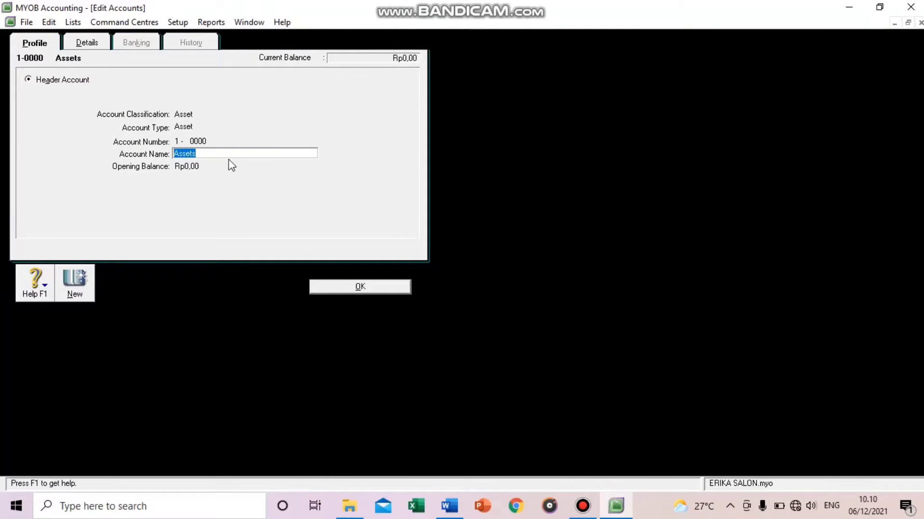
key("BackSpace")
type("HARTA")
left_click(327, 287)
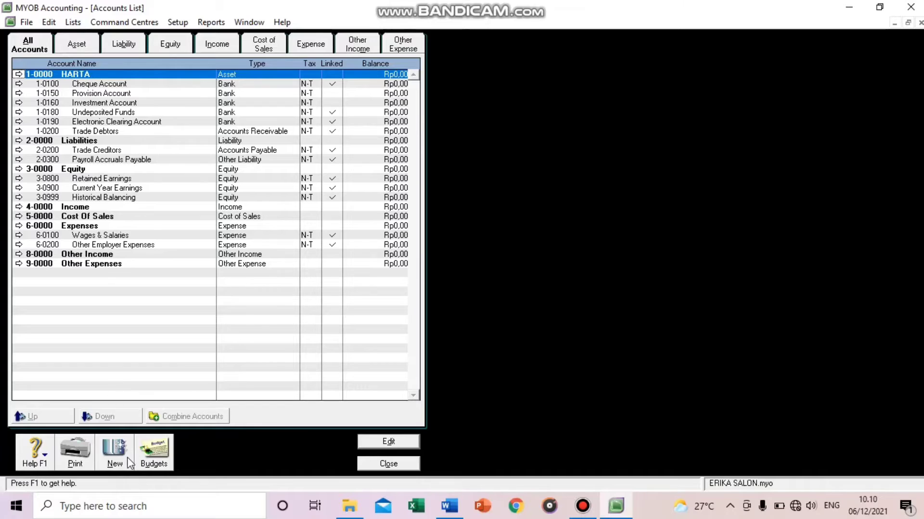
Create a new asset header account numbered 1-1000 and named HARTA LANCAR.
left_click(115, 462)
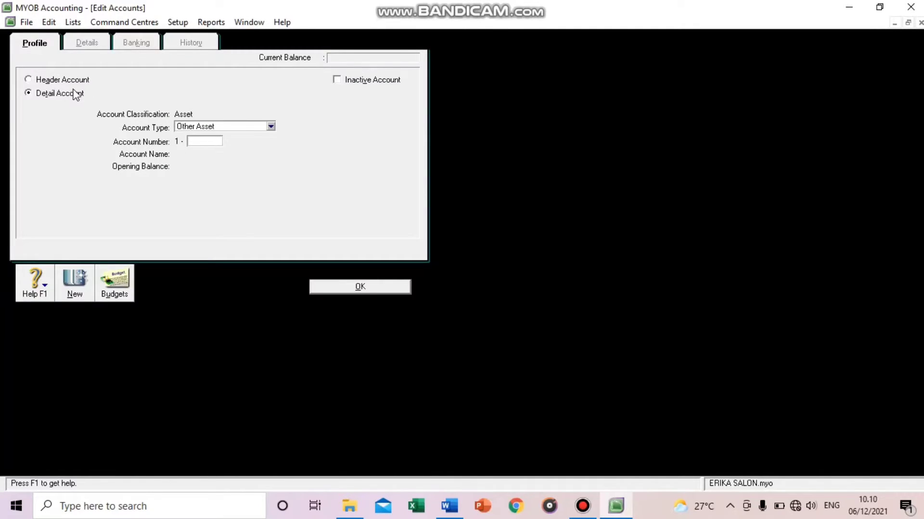
left_click(72, 82)
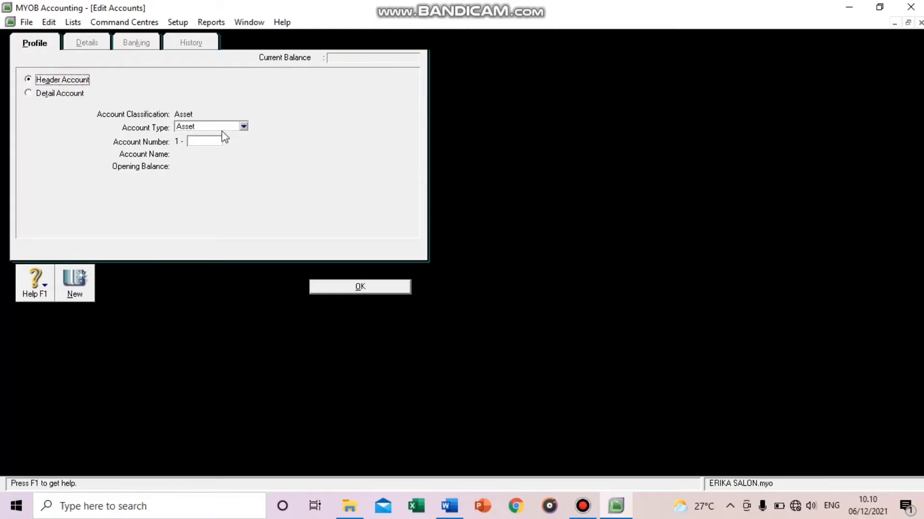
left_click(214, 141)
key("Tab")
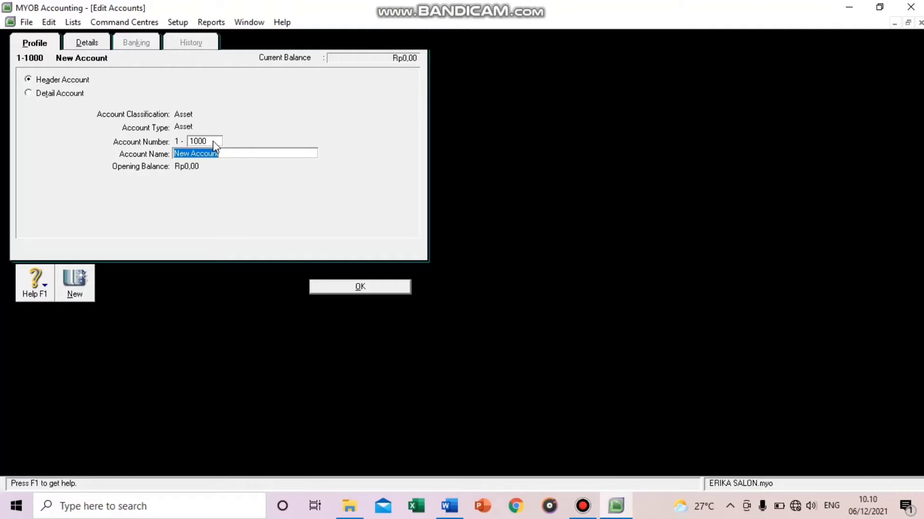
key("BackSpace")
type("H")
type("R")
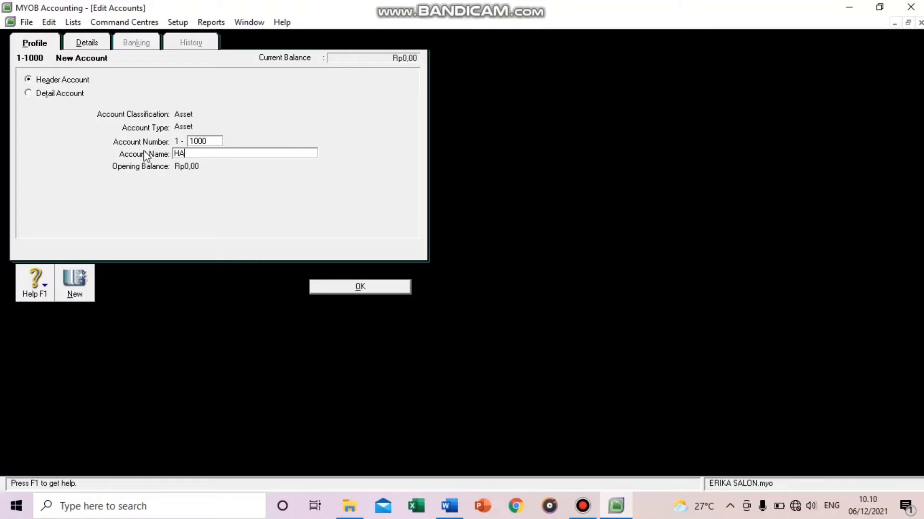
type("RTA LANCAR")
left_click(318, 293)
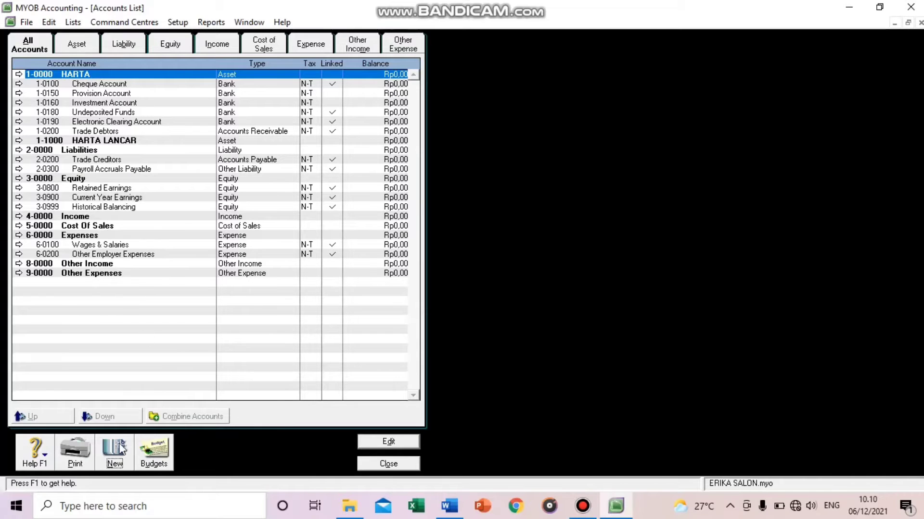
Start another new asset account as a detail account.
left_click(105, 459)
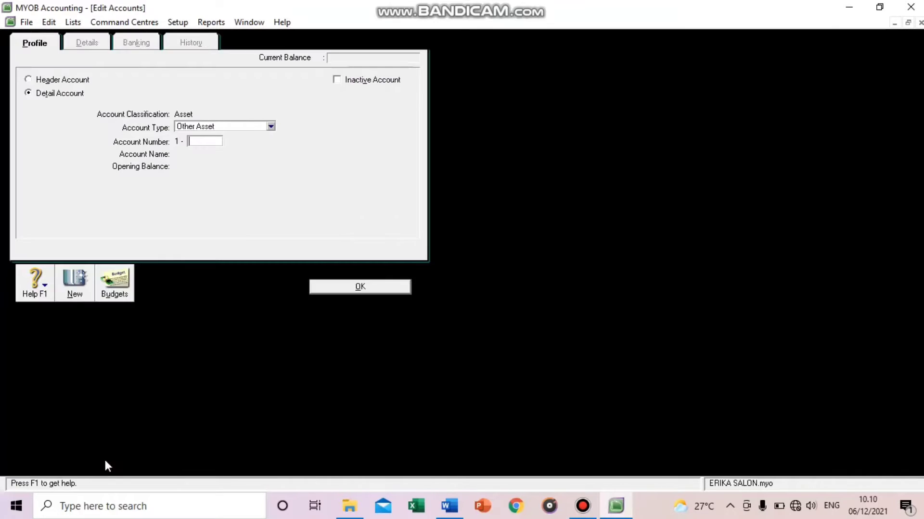
left_click(30, 93)
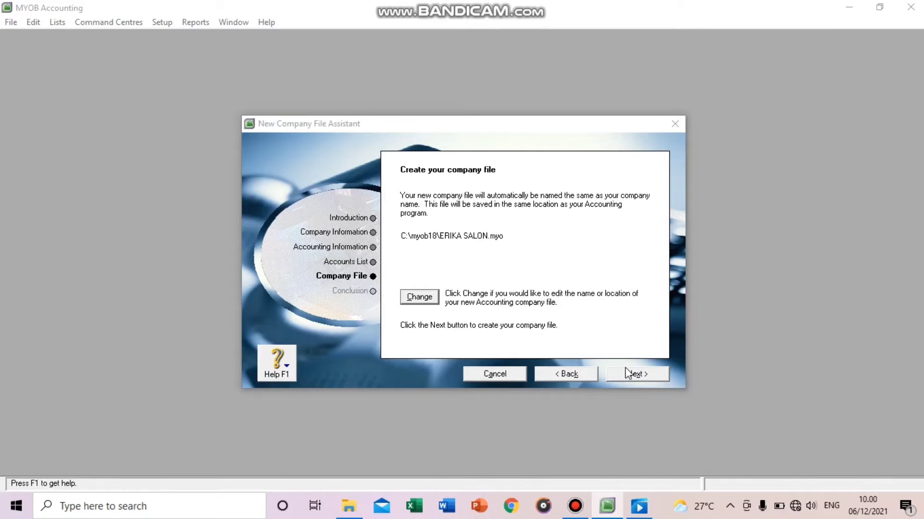
Change the save location of the ERIKA SALON company file to a new folder named FILE ERIKA SALON on Data (D:).
left_click(427, 301)
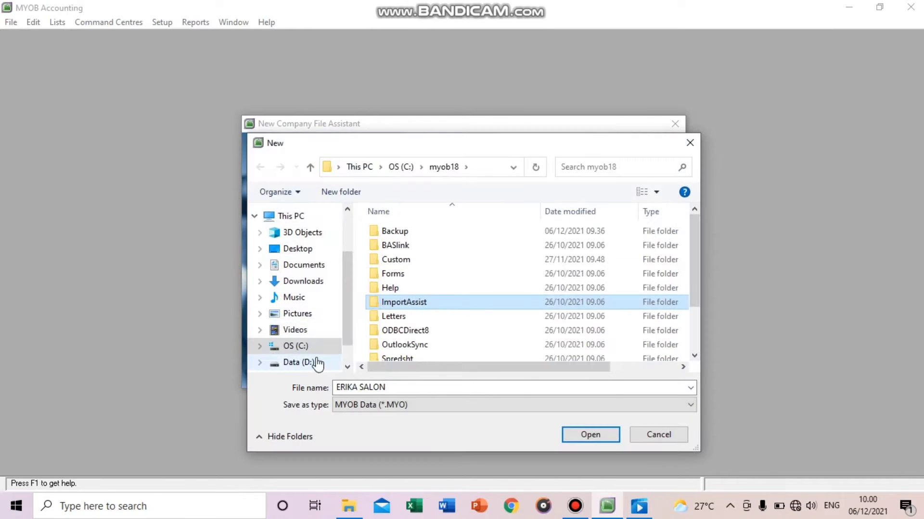
left_click(298, 362)
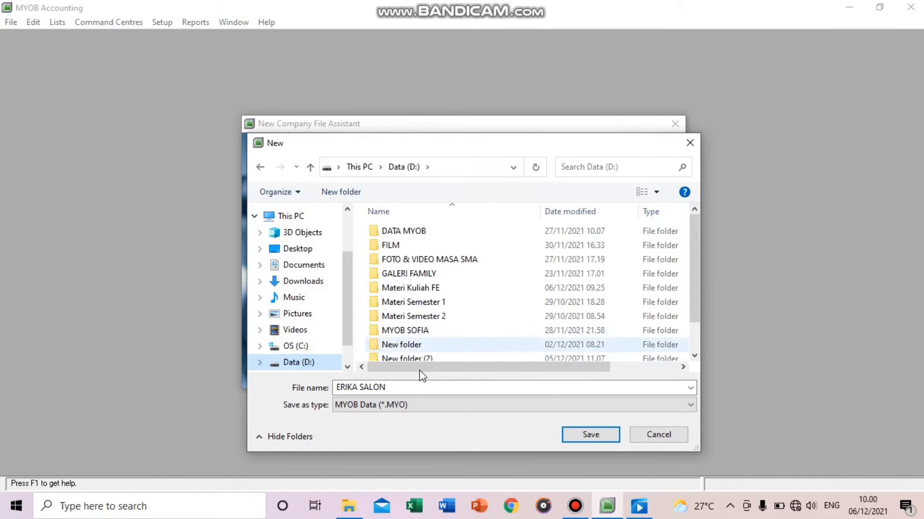
scroll(413, 336, "down", 2)
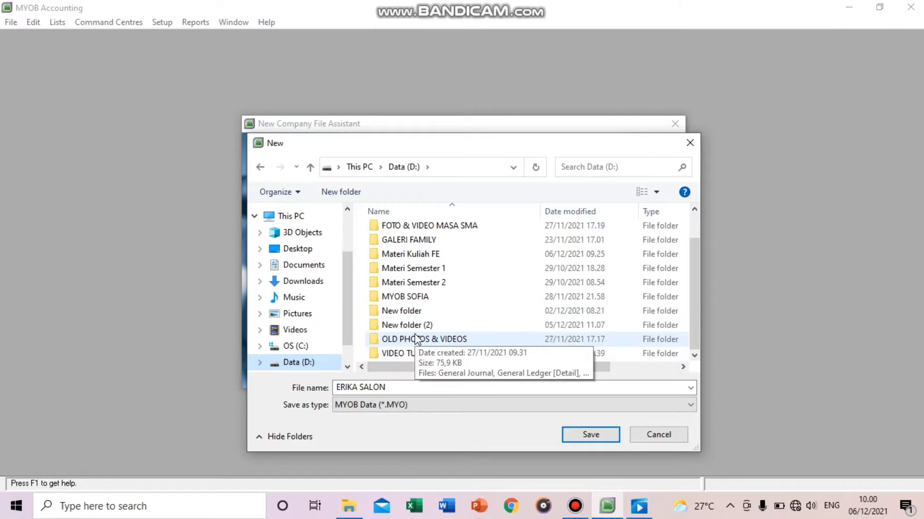
left_click(339, 192)
key("BackSpace")
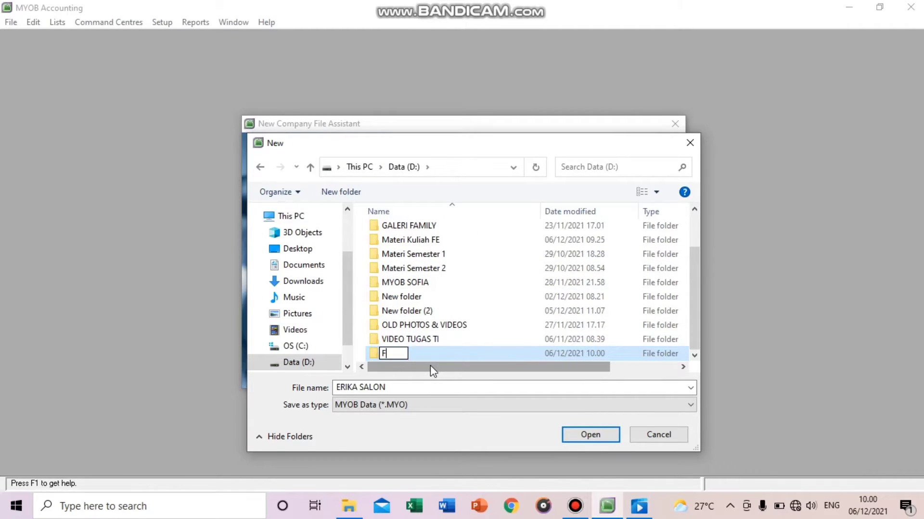
type("FILE ERIKA SA")
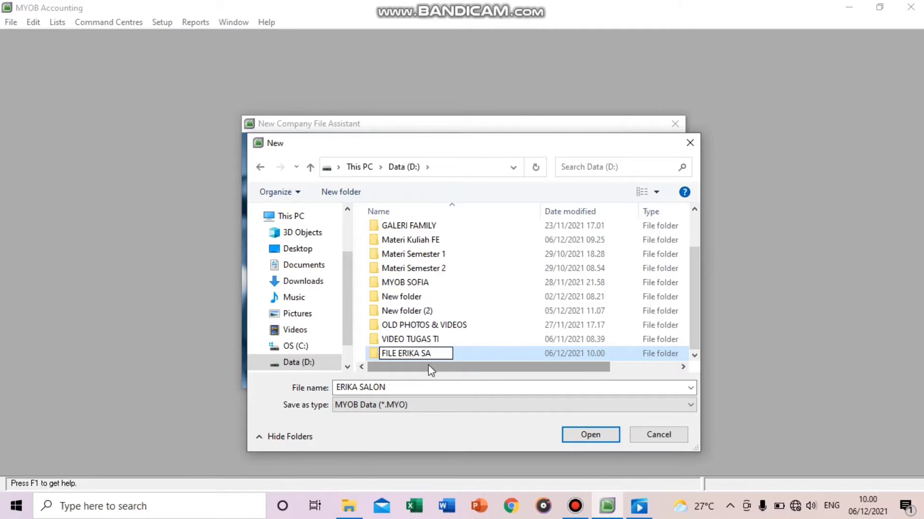
type("LON")
left_click(587, 435)
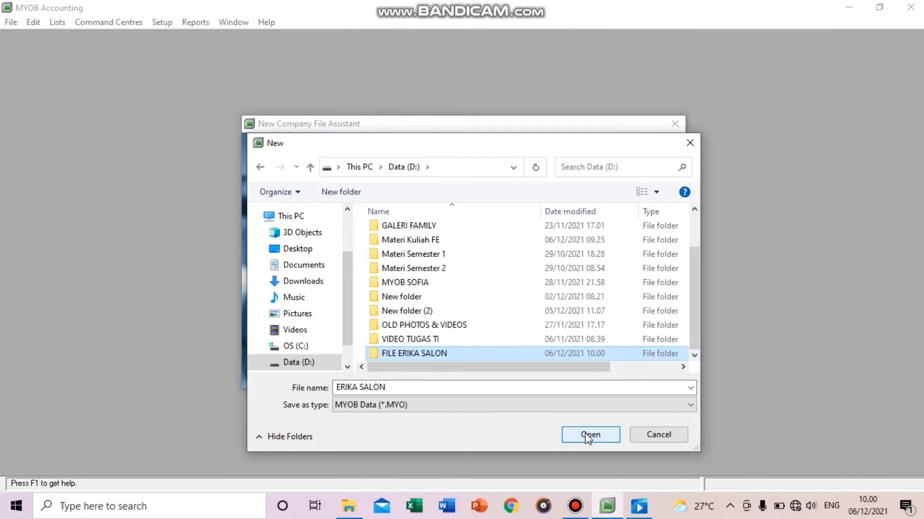
left_click(587, 436)
left_click(586, 436)
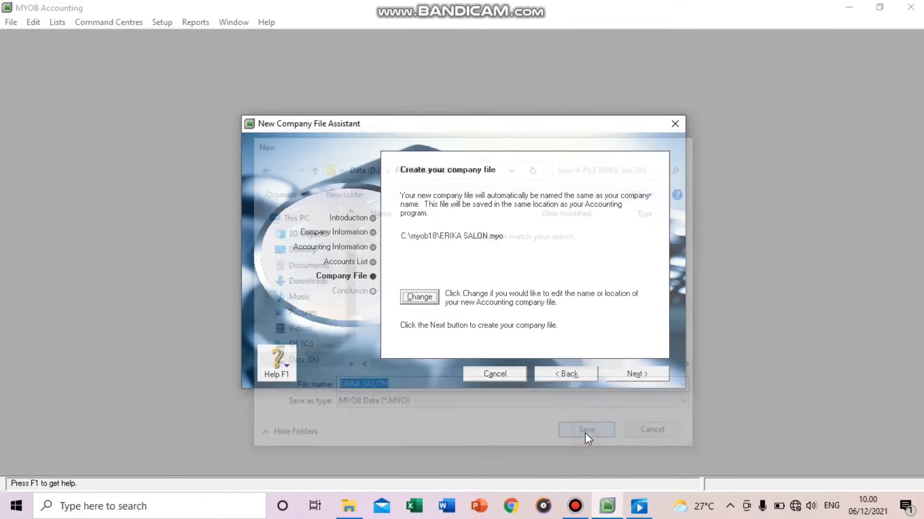
Create the company file and go to the Accounts section of the Command Centre.
left_click(632, 375)
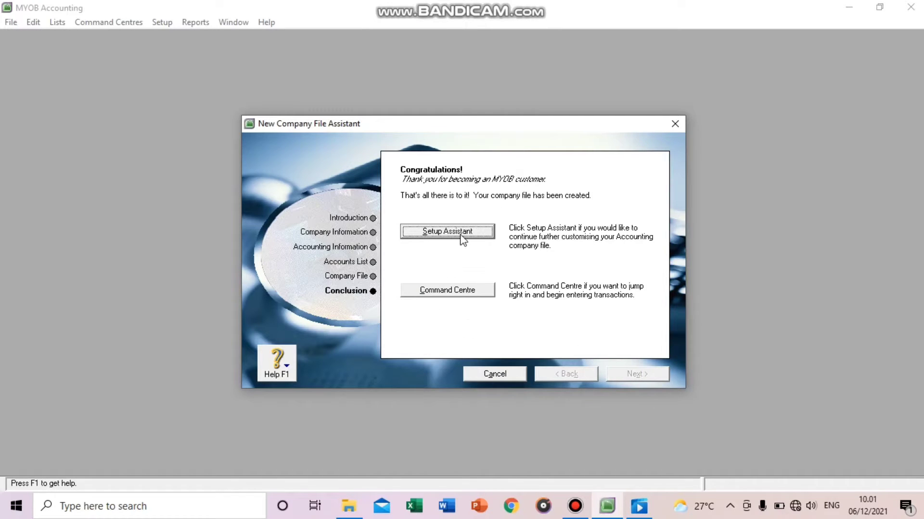
left_click(468, 290)
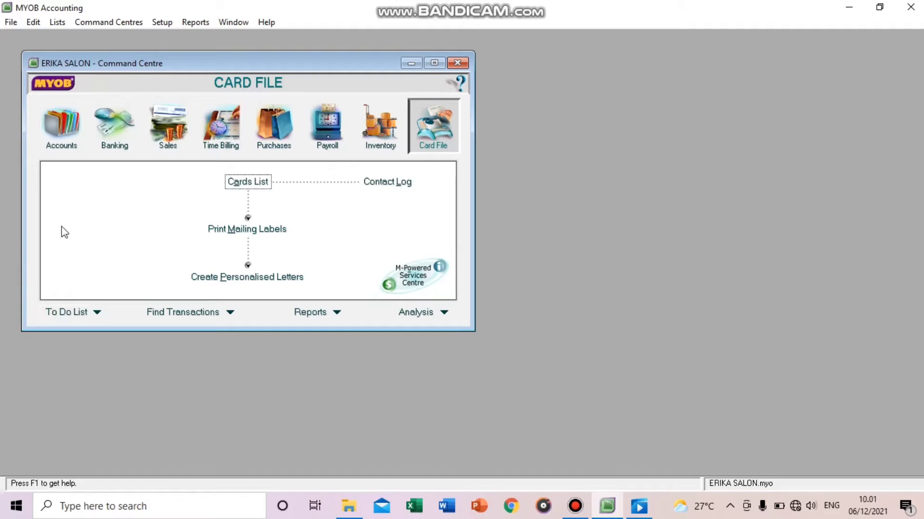
left_click(72, 137)
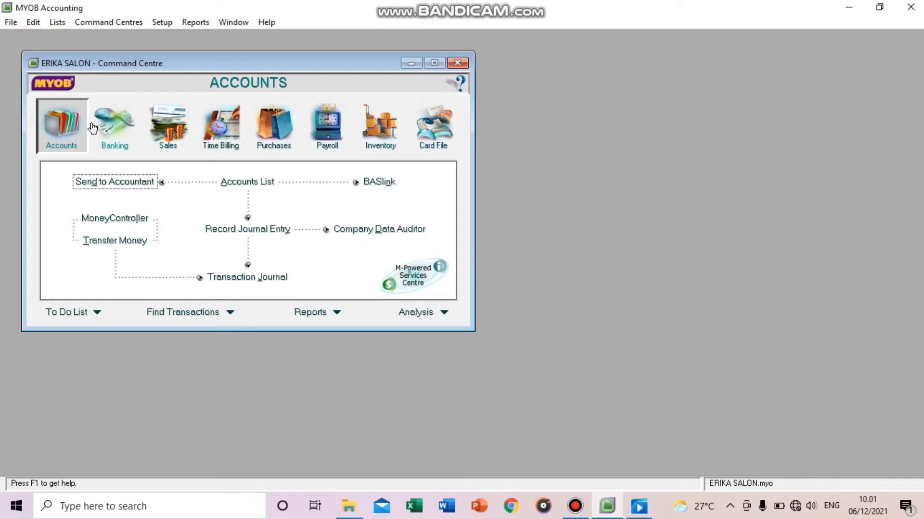
View the Banking and Sales sections of the Command Centre and return to the Accounts section.
left_click(137, 141)
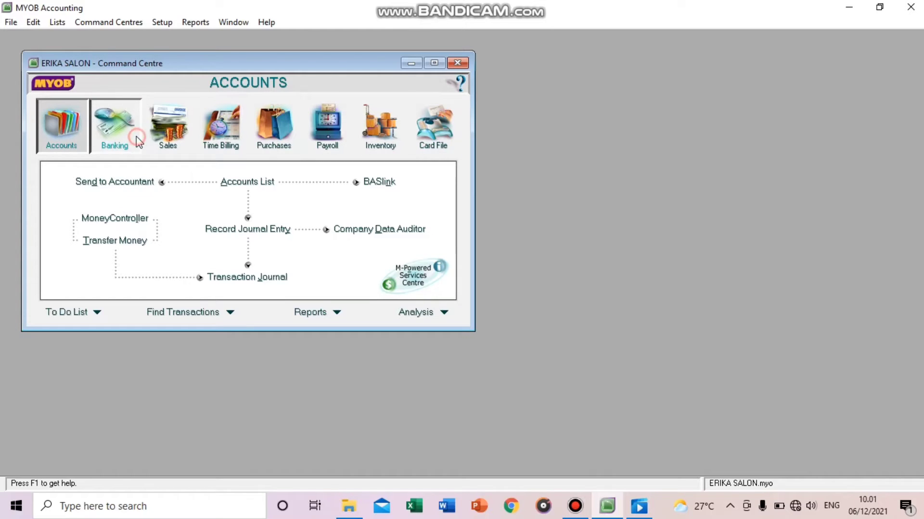
left_click(165, 148)
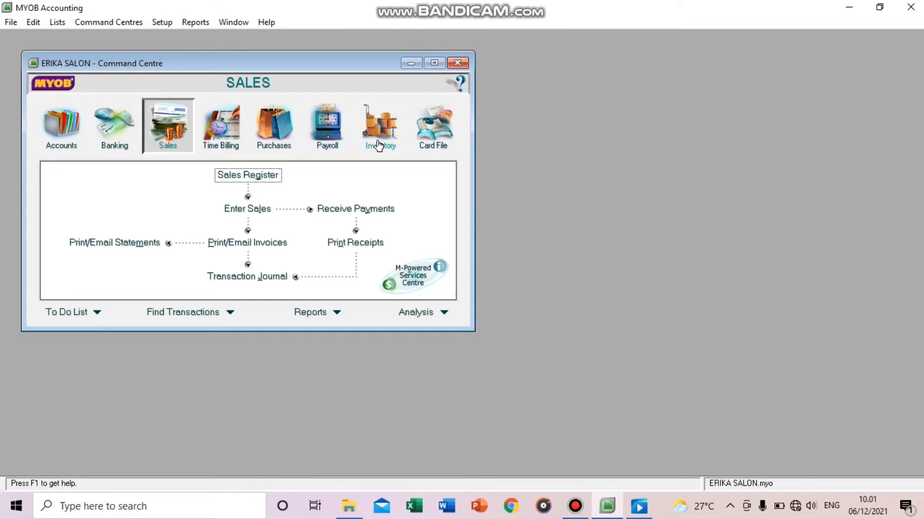
left_click(83, 131)
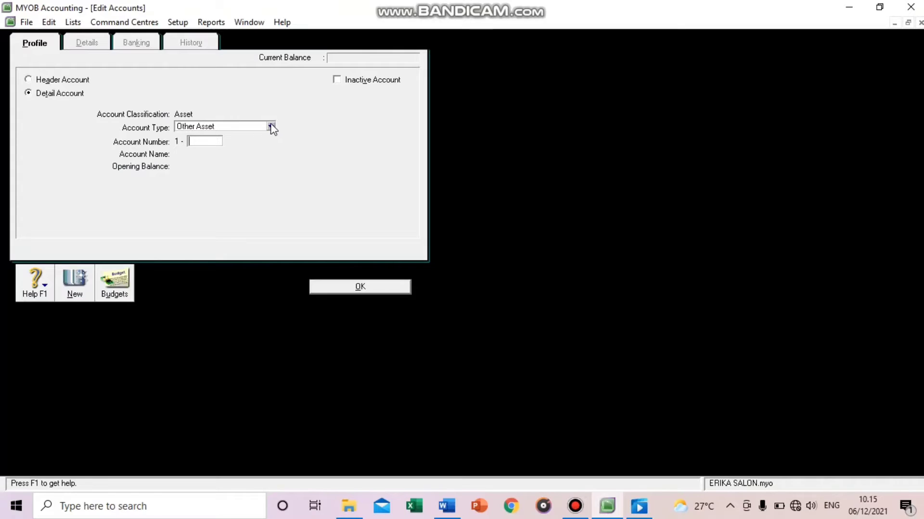
Set the new asset detail account to type Bank, number 1-1100 and name Kas, and close the accounts list.
left_click(272, 127)
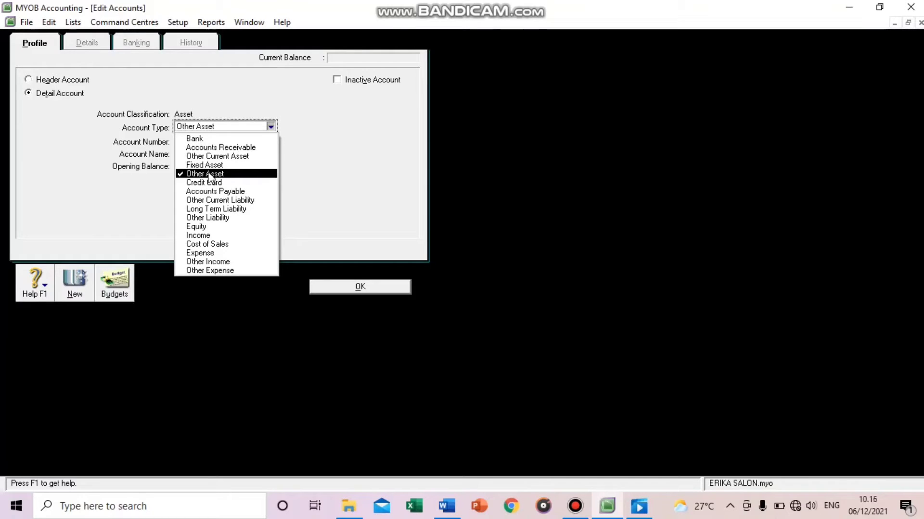
left_click(194, 138)
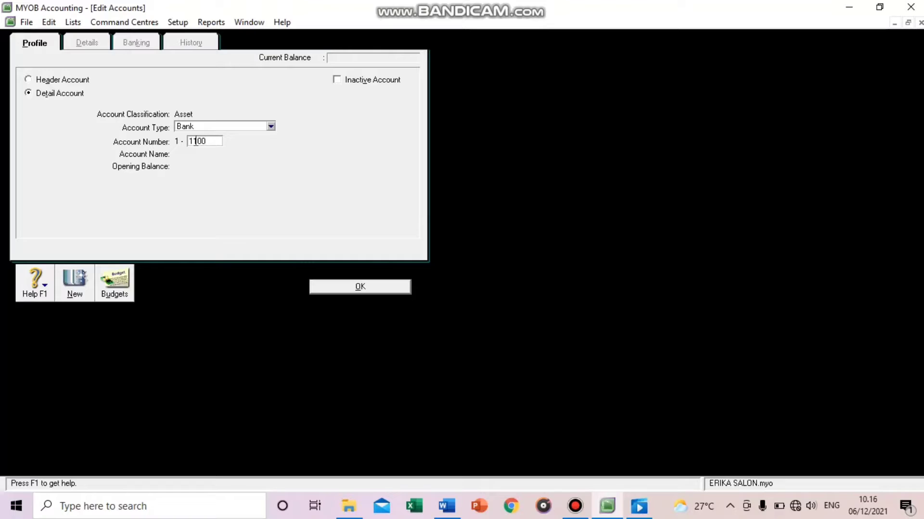
key("Tab")
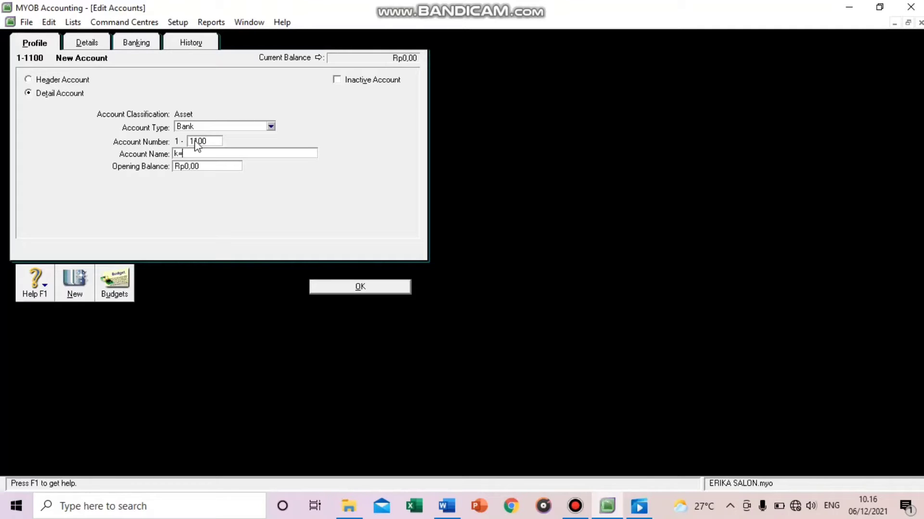
type("Kas")
left_click(362, 291)
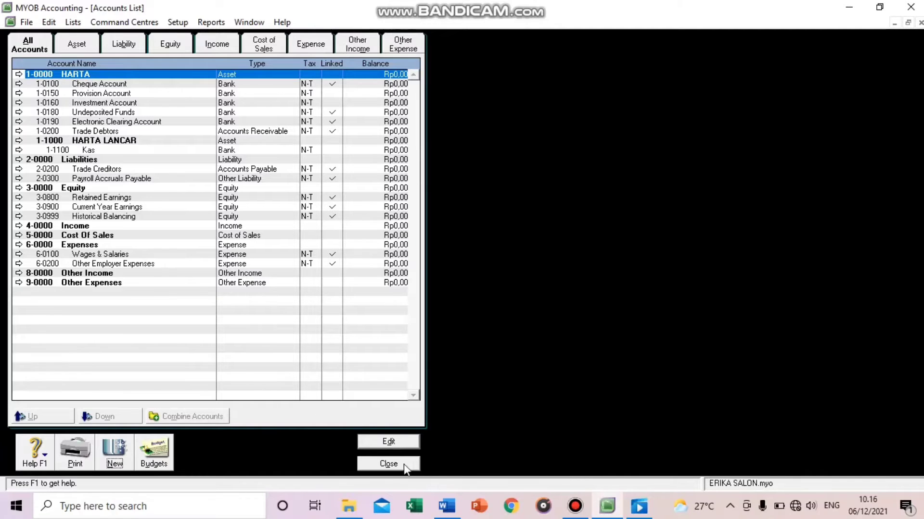
left_click(388, 464)
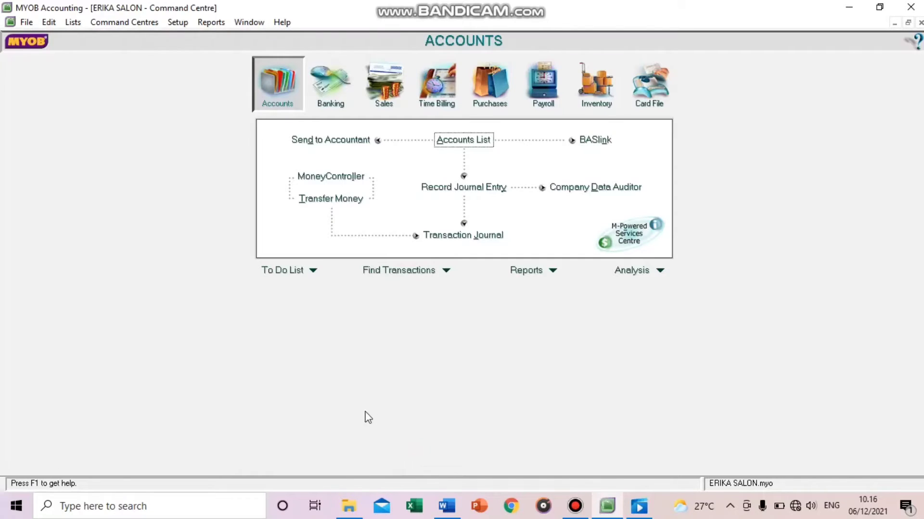
Start a general journal entry dated 06/11/2021 with the memo "Investasi Awal Pemilik".
left_click(450, 188)
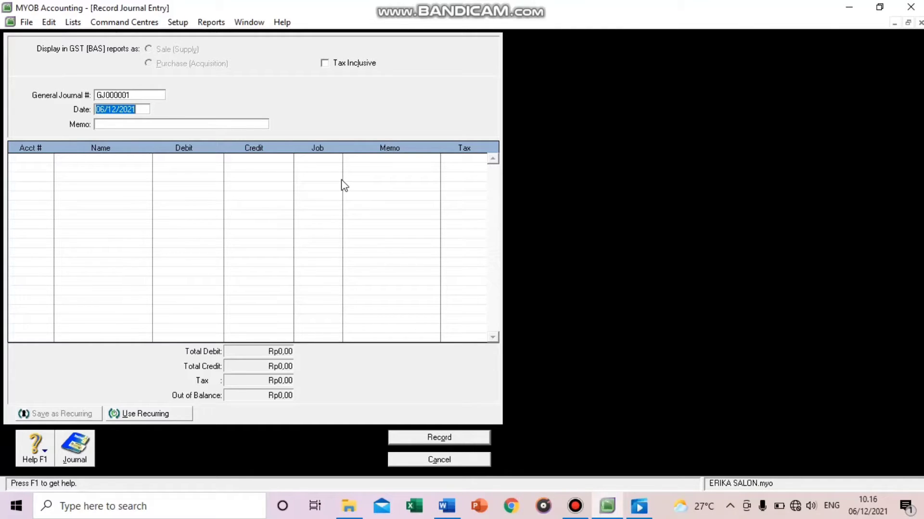
left_click(136, 108)
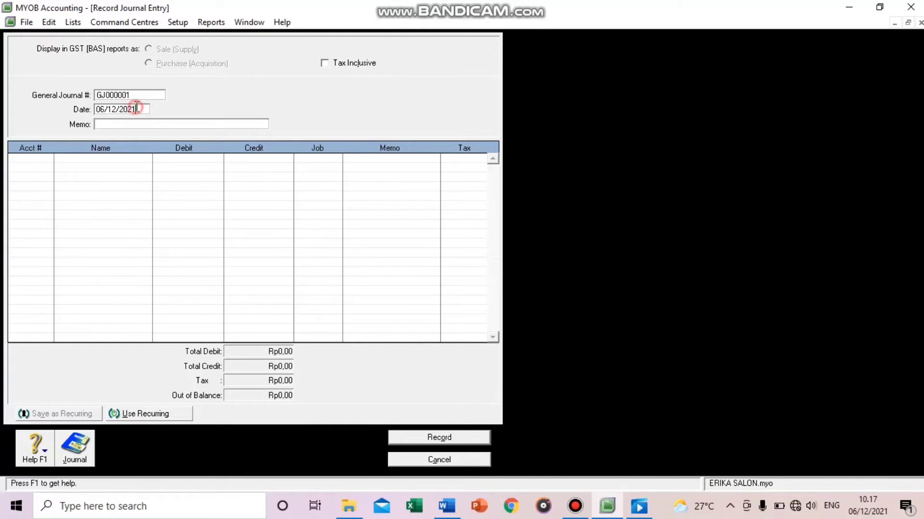
left_click(117, 109)
left_click(126, 126)
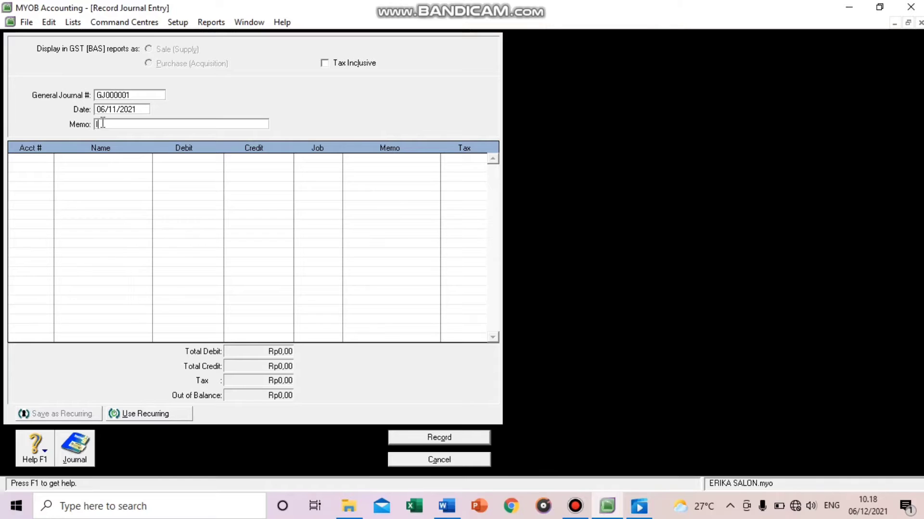
type("estasi Awal Pemilik")
Add account 1-1100 Kas as the first journal line with a debit of Rp10.000.000.
left_click(51, 160)
left_click(47, 158)
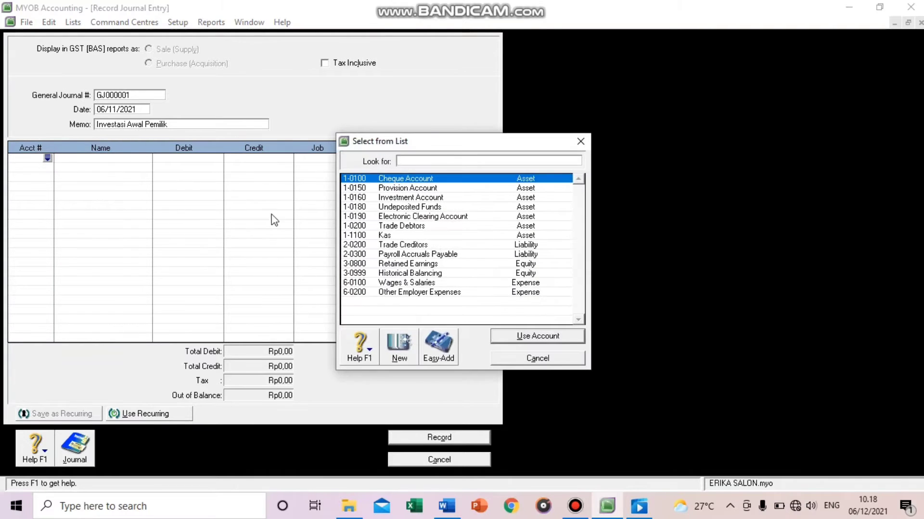
left_click(395, 235)
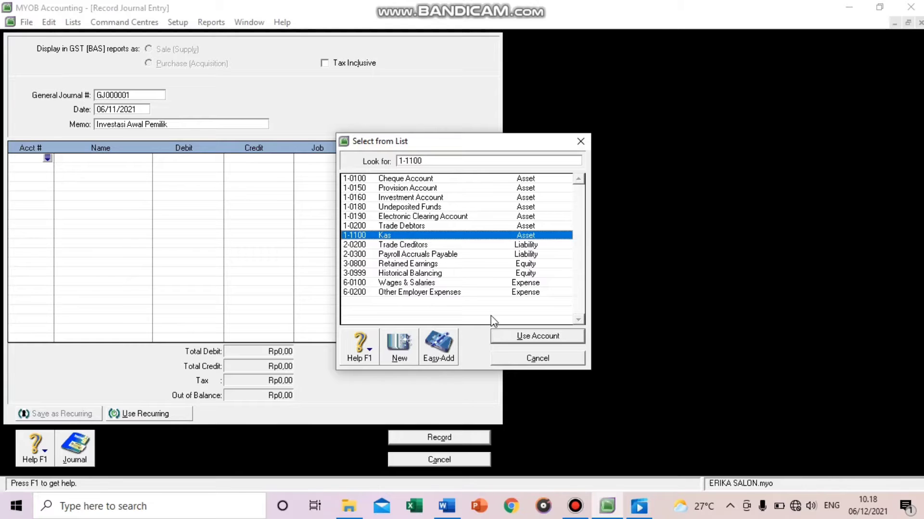
left_click(506, 336)
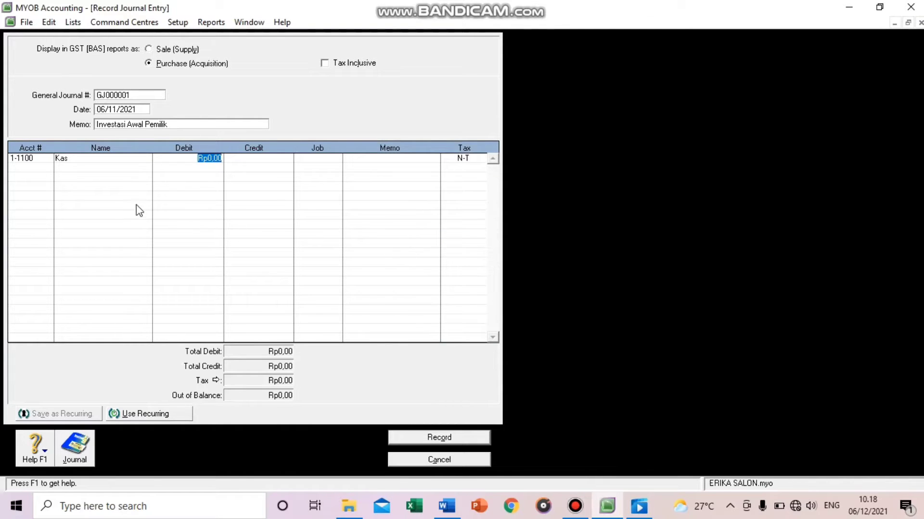
left_click(208, 159)
type("10.000.00")
left_click(280, 165)
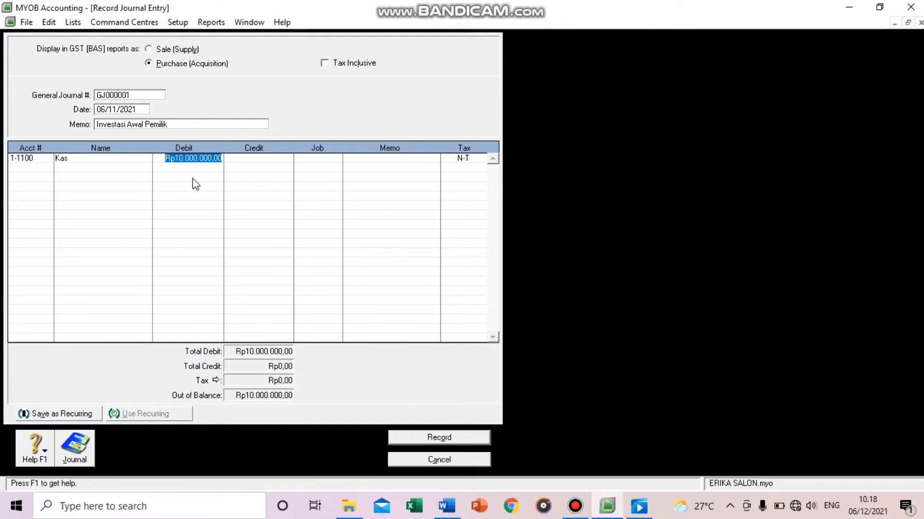
Add a journal line crediting Rp10.000.000 to account 1-0200 Trade Debtors, record the entry and leave the journal form.
left_click(25, 168)
left_click(47, 170)
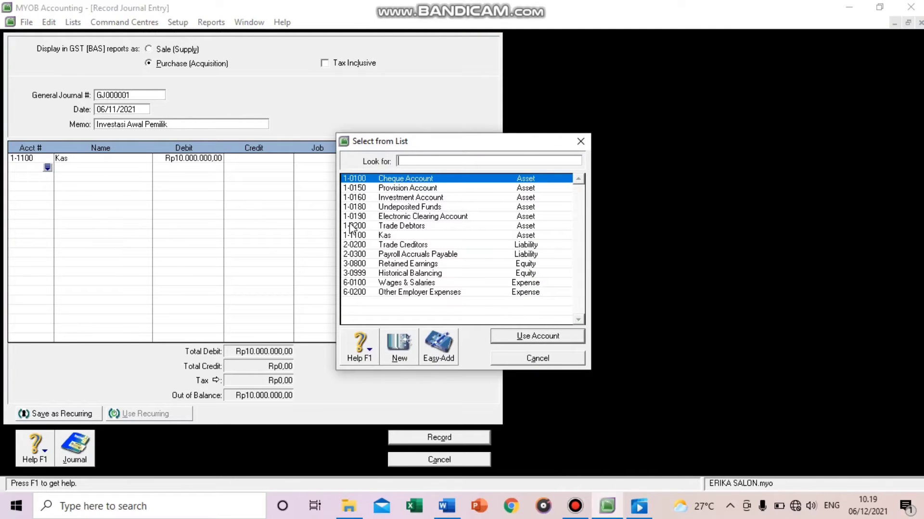
left_click(417, 226)
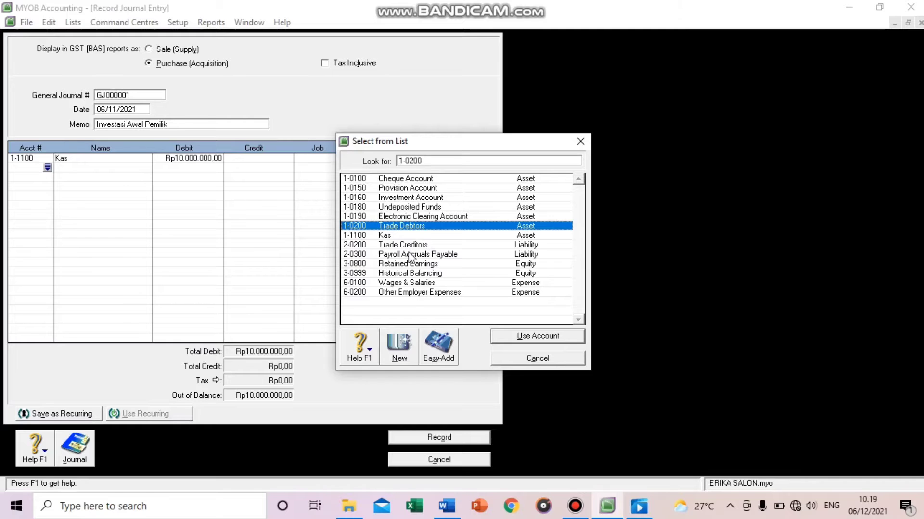
left_click(561, 337)
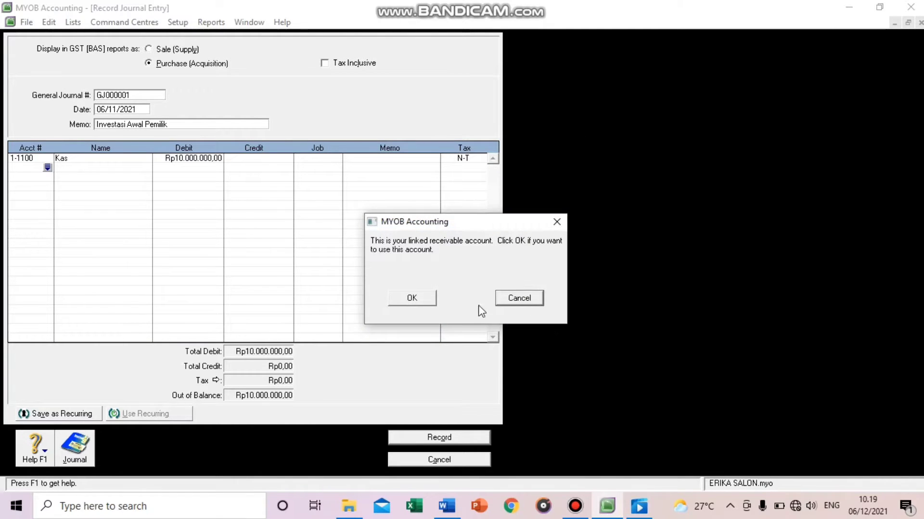
left_click(409, 301)
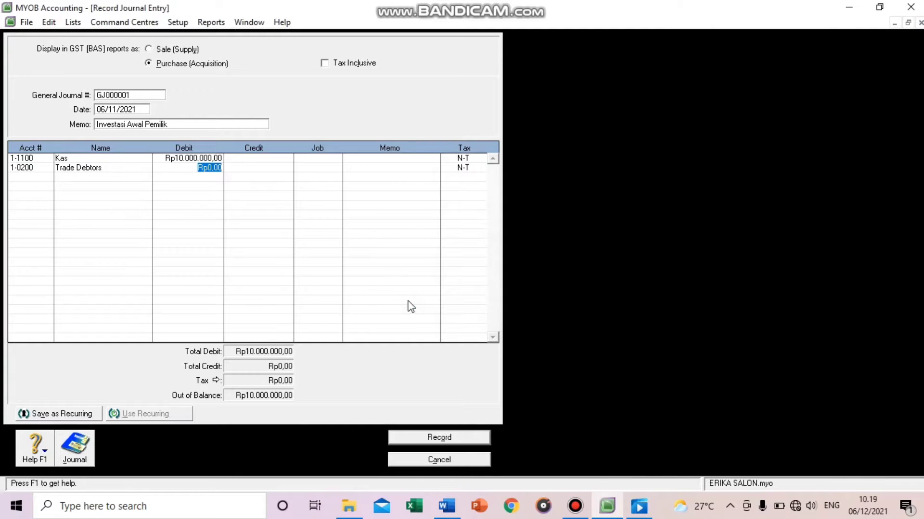
left_click(241, 168)
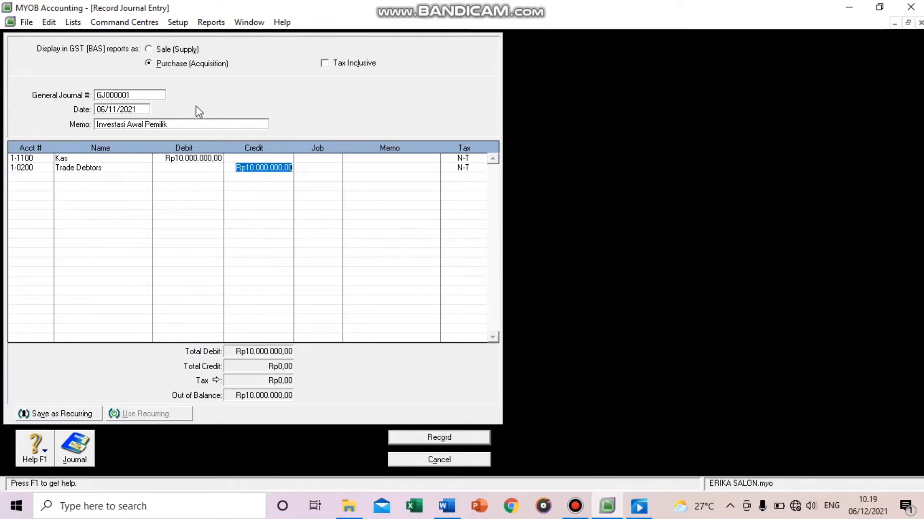
left_click(189, 124)
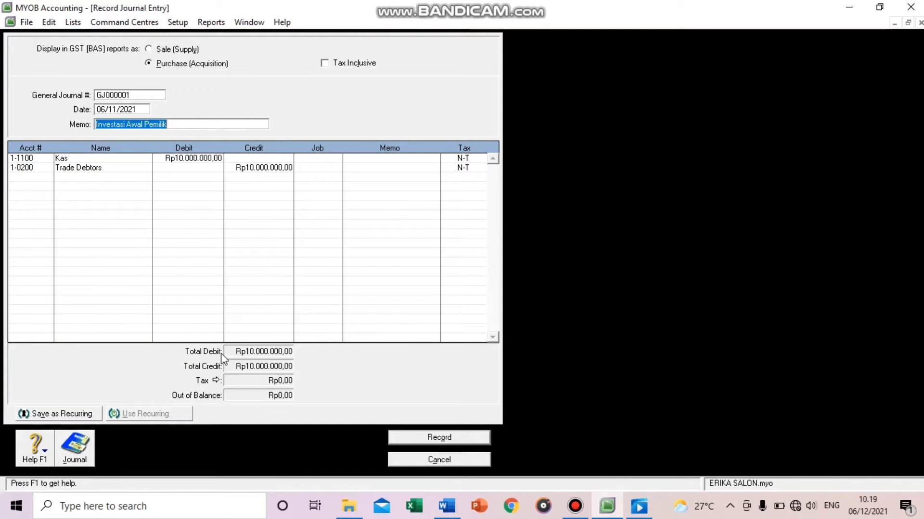
left_click(409, 437)
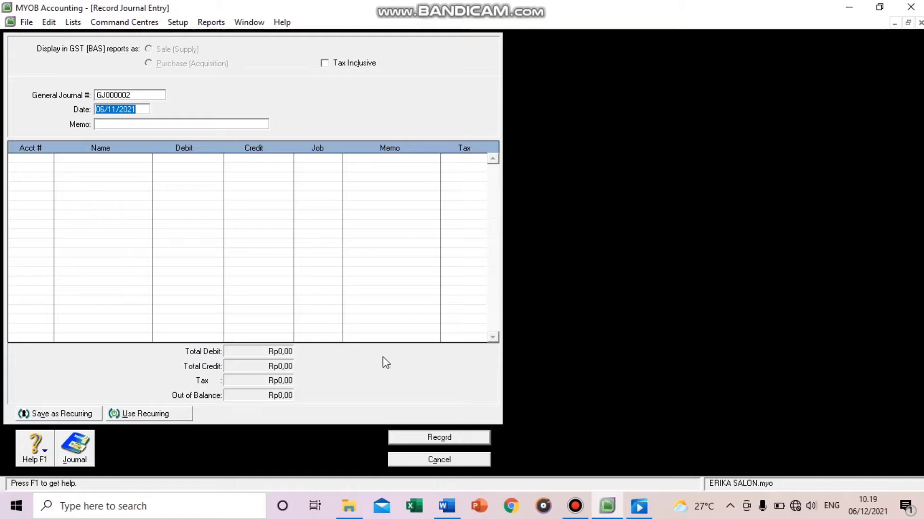
left_click(404, 462)
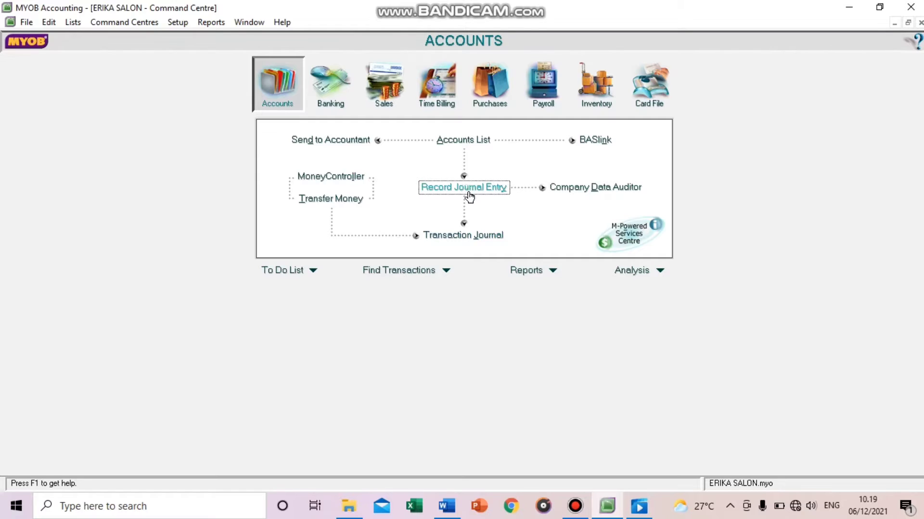
Show the general transaction journal for transactions dated from 01/11/2021.
left_click(481, 238)
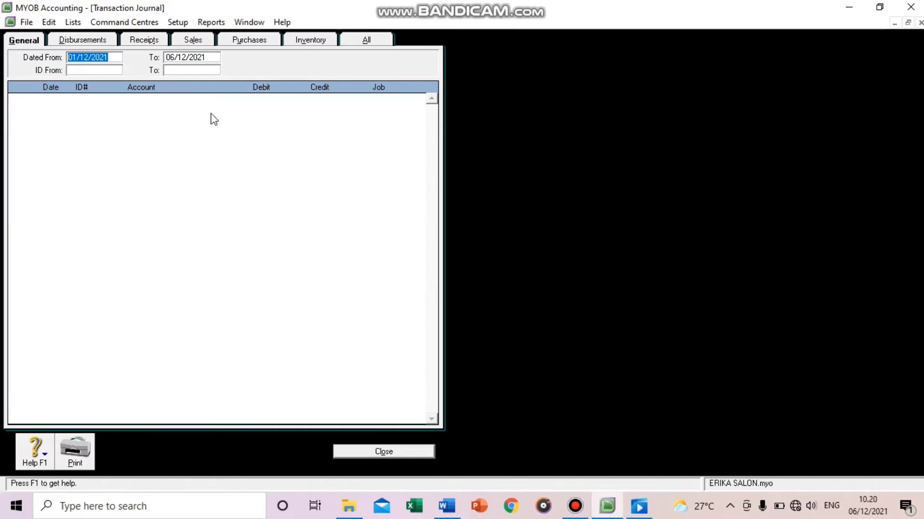
left_click(88, 57)
key("BackSpace")
type("1")
key("Tab")
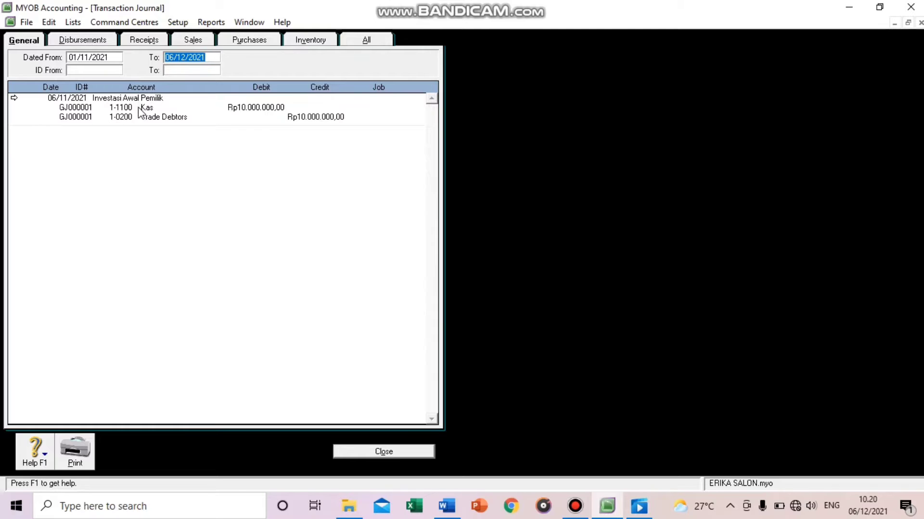
Open the "Investasi Awal Pemilik" entry from the transaction journal, check its debit and credit amounts, and close the journal.
double_click(59, 101)
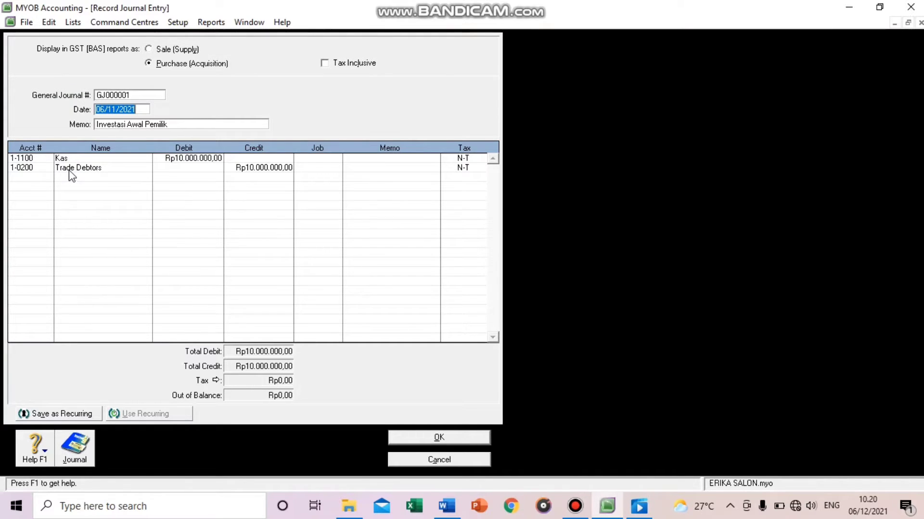
left_click(203, 159)
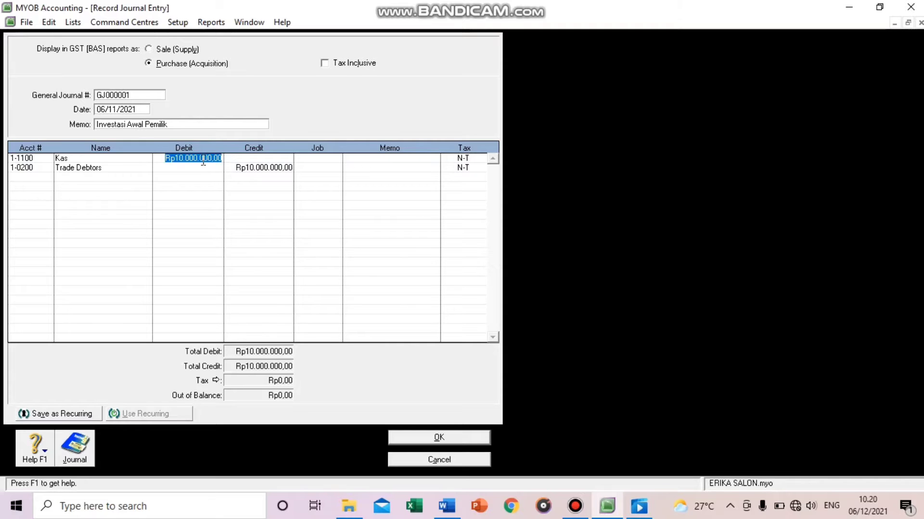
left_click(192, 159)
left_click(184, 158)
left_click(250, 169)
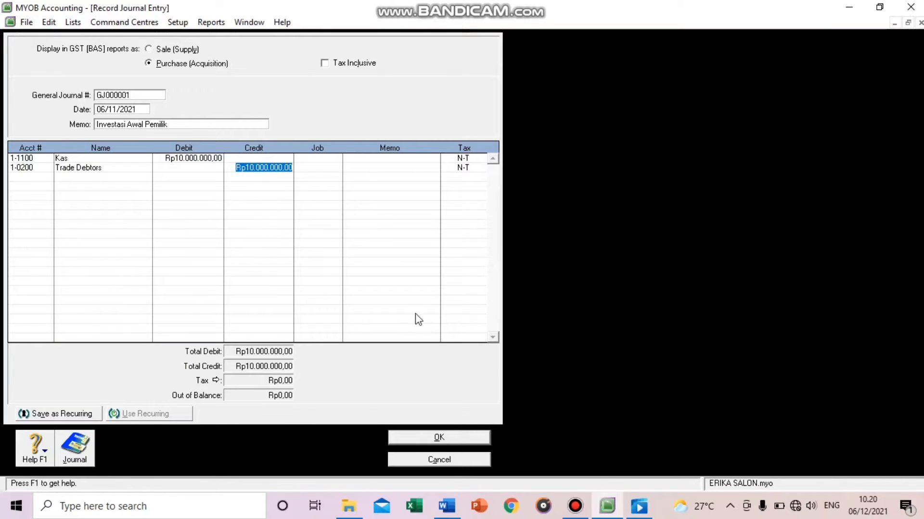
left_click(437, 439)
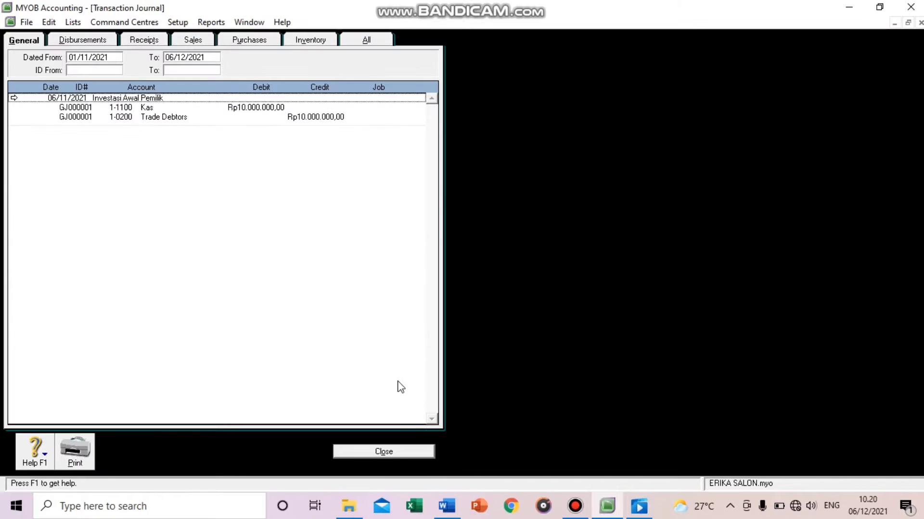
left_click(387, 453)
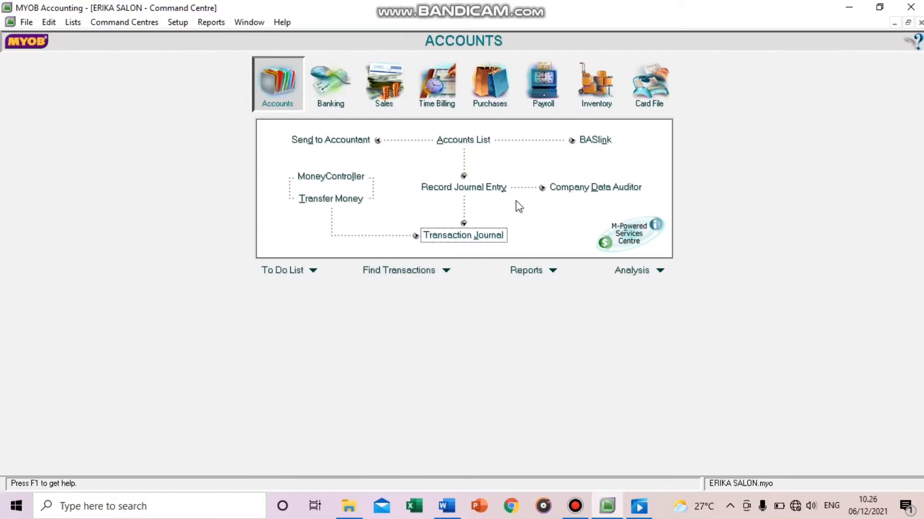
View the BASlink reporting period, the Company Data Auditor overview and the Send to Accountant options.
left_click(589, 140)
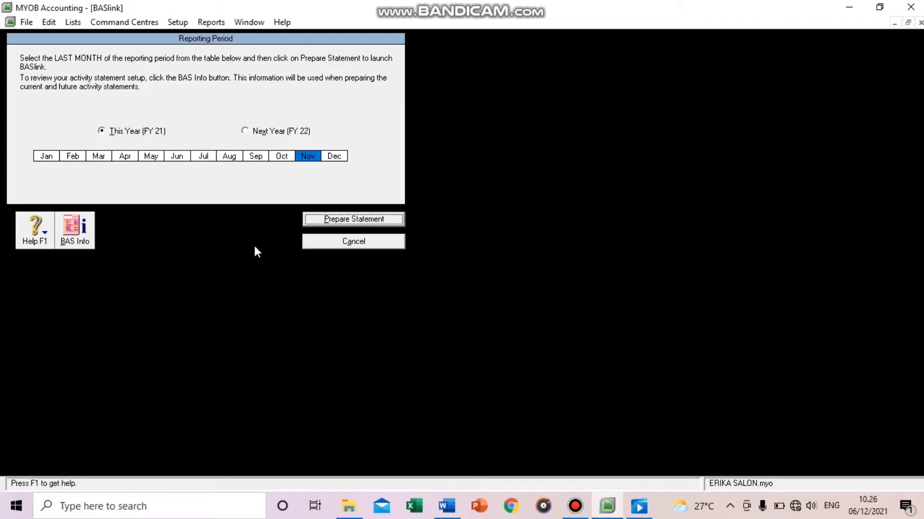
left_click(330, 245)
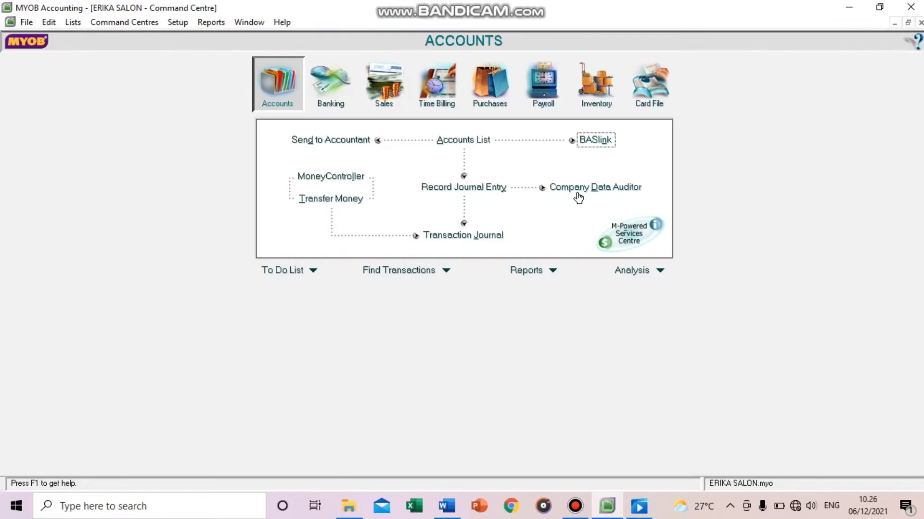
left_click(578, 190)
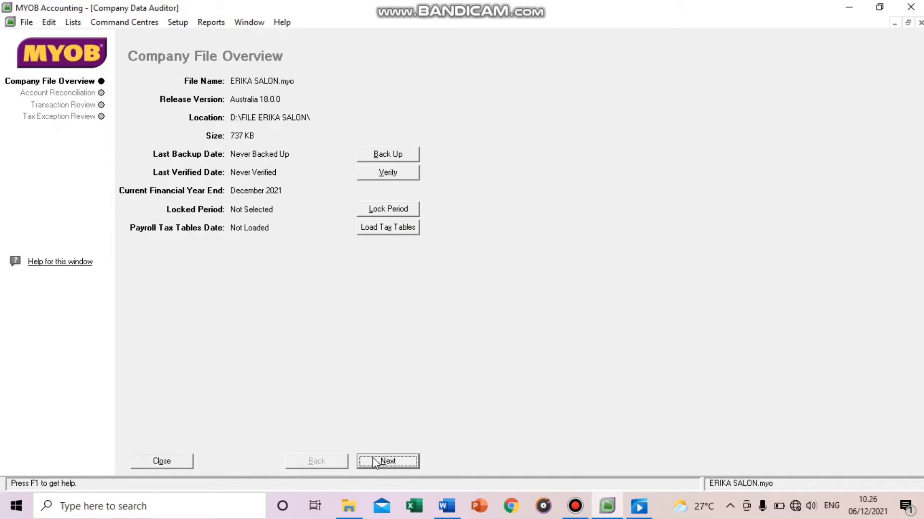
left_click(168, 461)
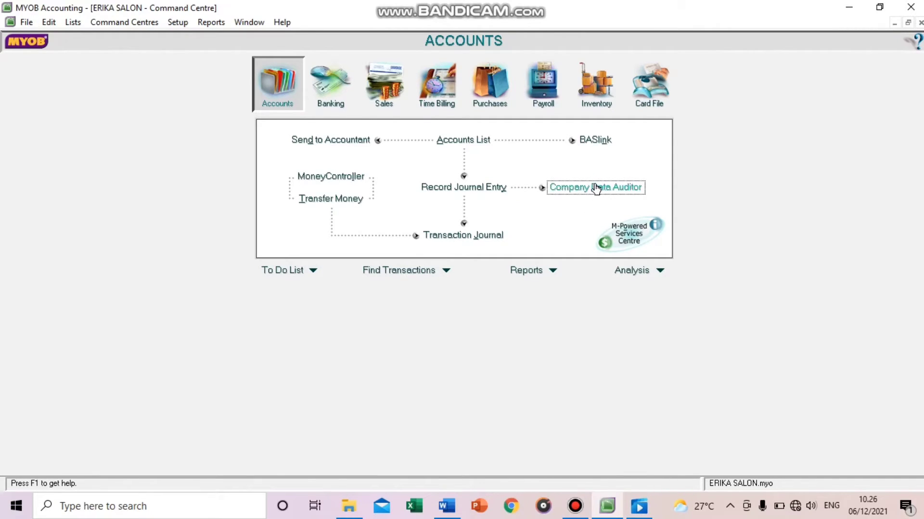
left_click(343, 144)
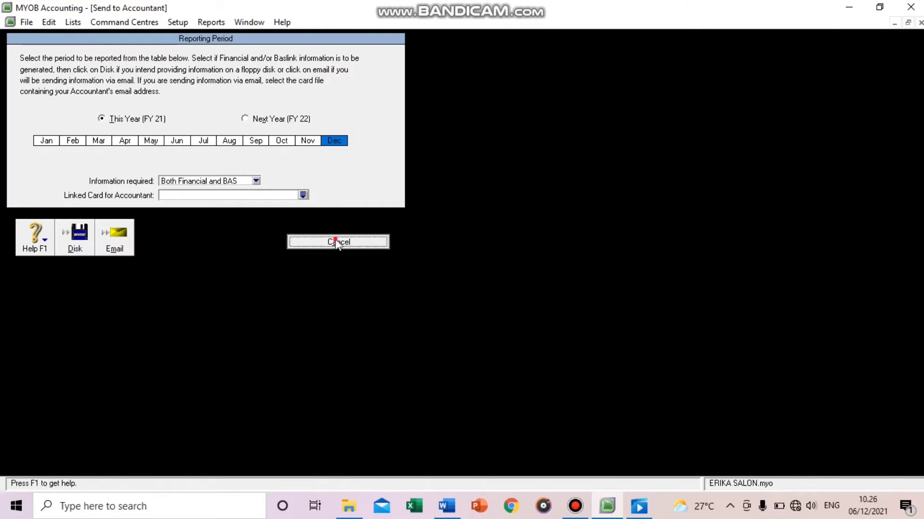
Leave Send to Accountant and add an Other Asset detail account numbered 1-1110 named "Perlengkapan Salon" to the accounts list.
left_click(337, 242)
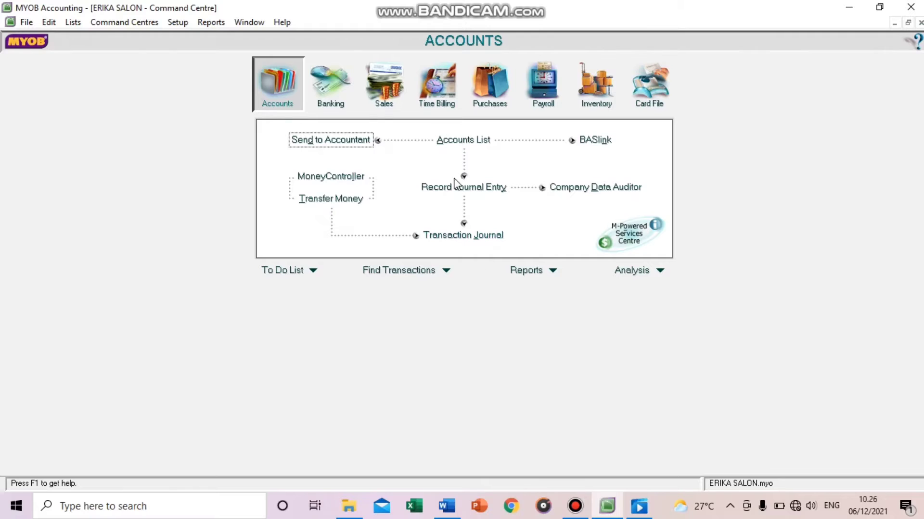
left_click(466, 145)
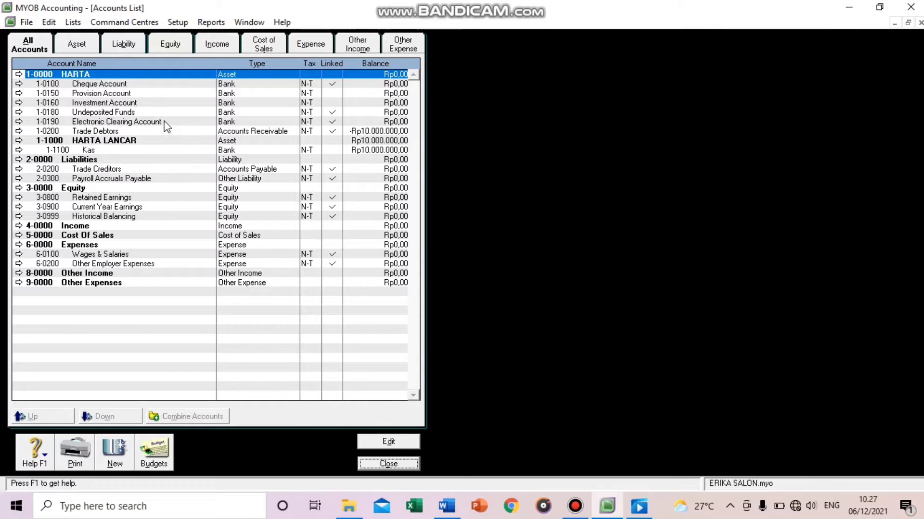
left_click(115, 457)
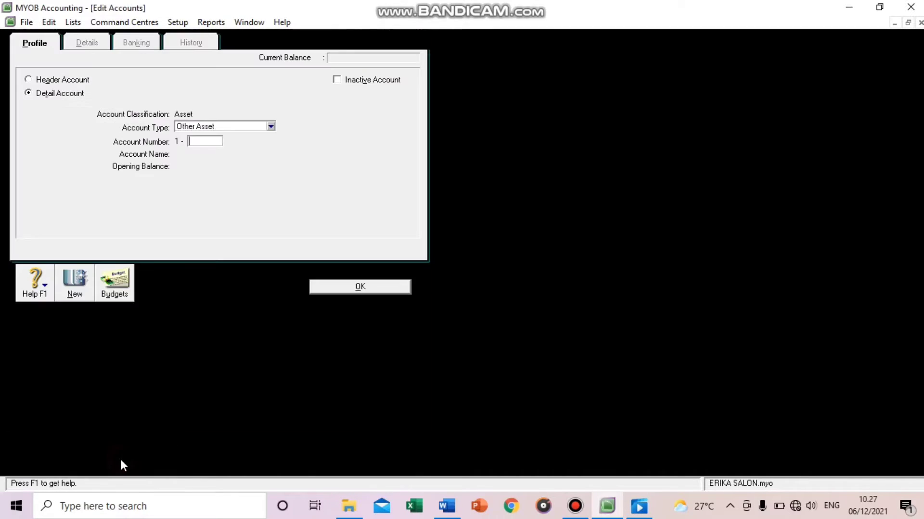
left_click(199, 142)
left_click(193, 140)
type("1110")
key("Tab")
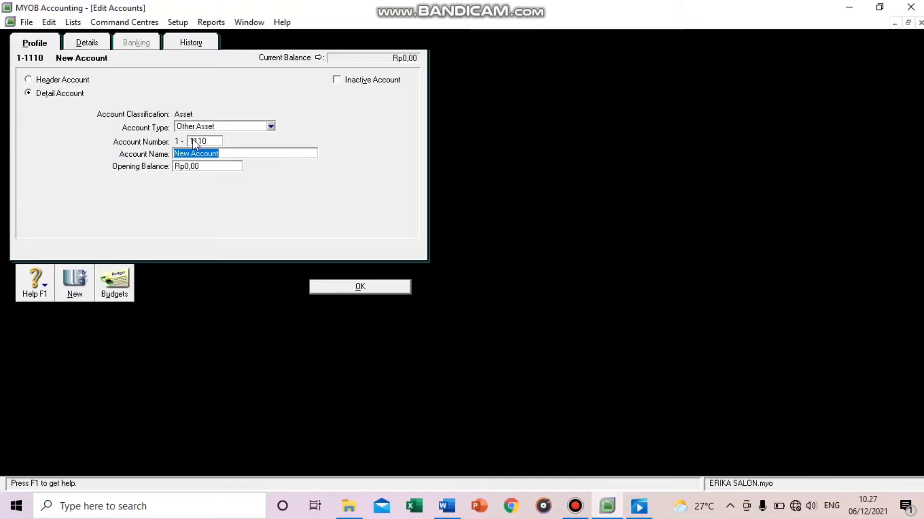
key("BackSpace")
type("Perlengkapan Salon")
left_click(352, 288)
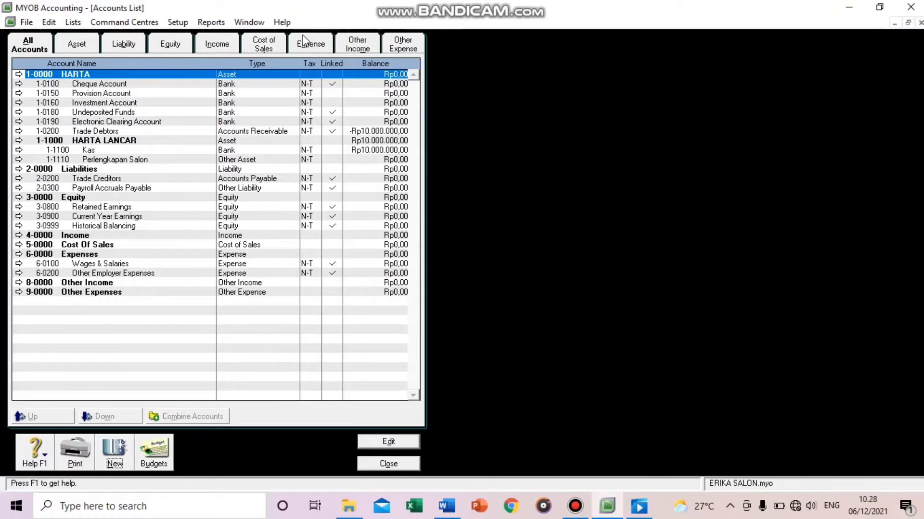
Delete the "Perlengkapan Salon" account from the accounts list and close the list.
left_click(124, 162)
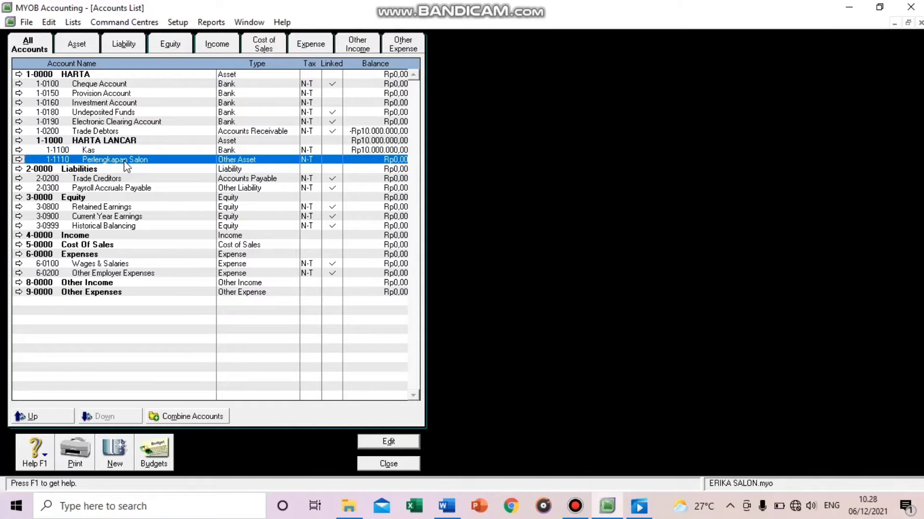
double_click(124, 162)
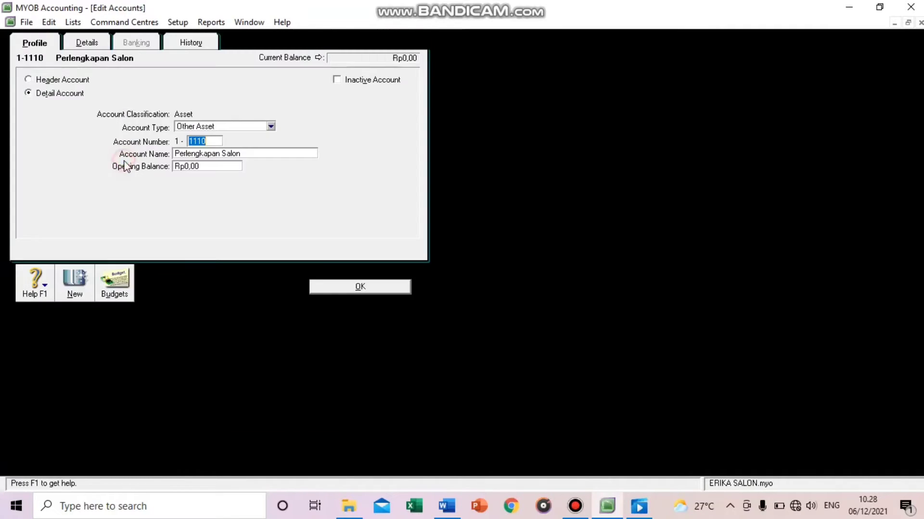
right_click(259, 185)
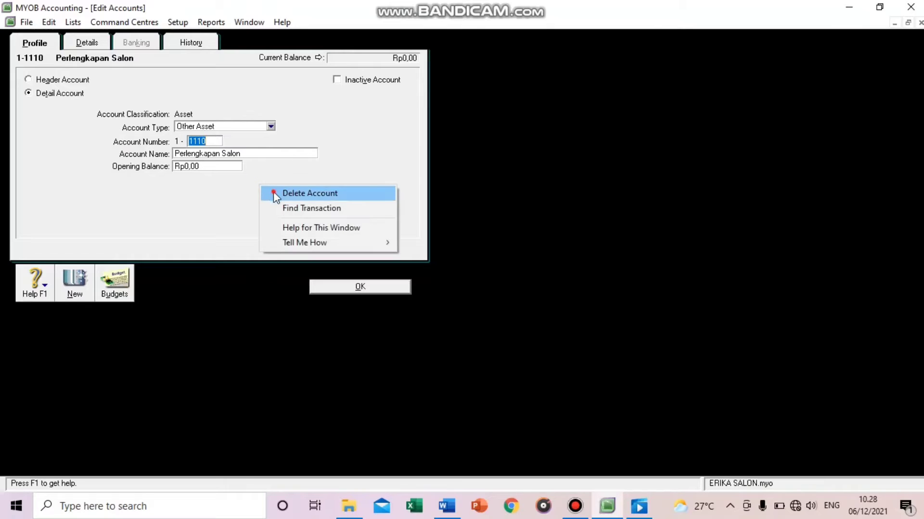
left_click(273, 193)
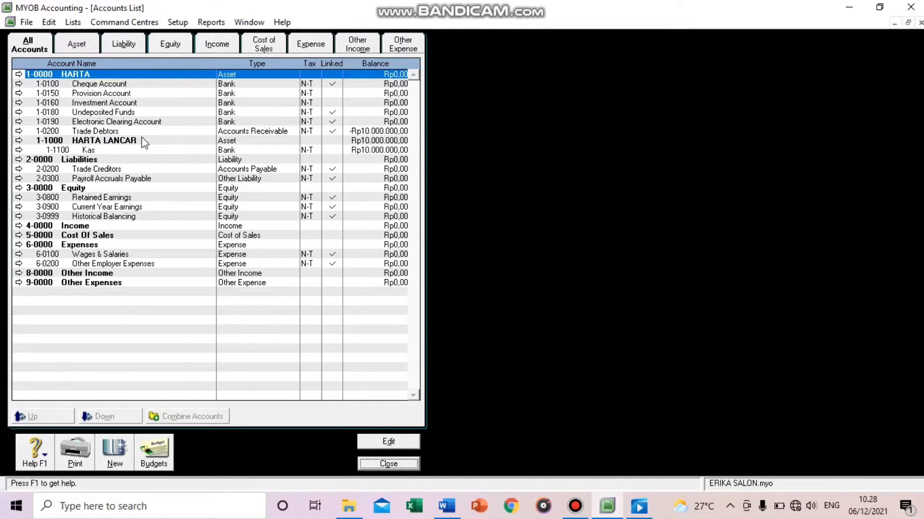
left_click(365, 462)
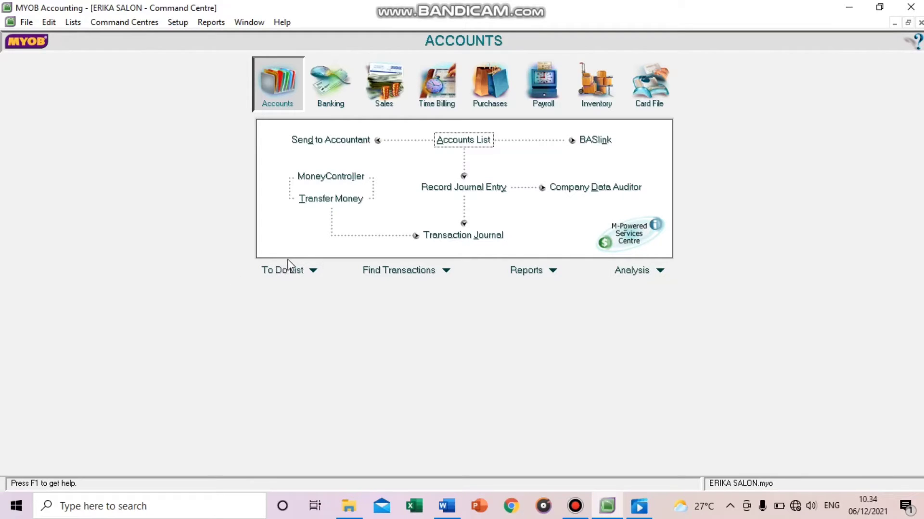
View the To Do List categories and the Find Transactions window, then return to the Accounts command centre.
left_click(313, 275)
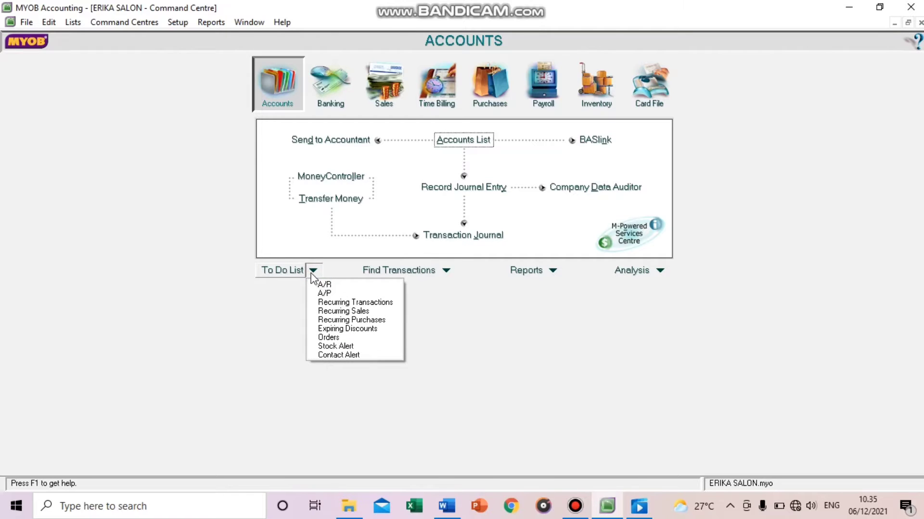
left_click(393, 273)
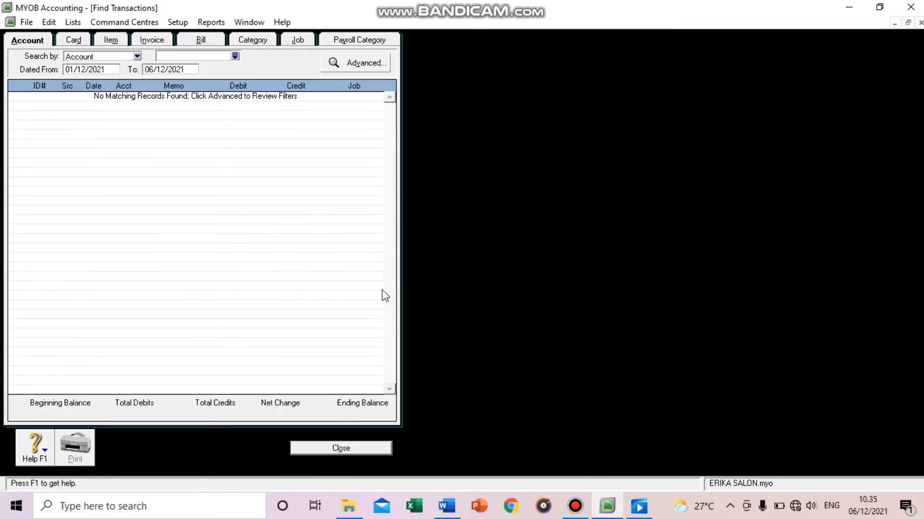
left_click(342, 449)
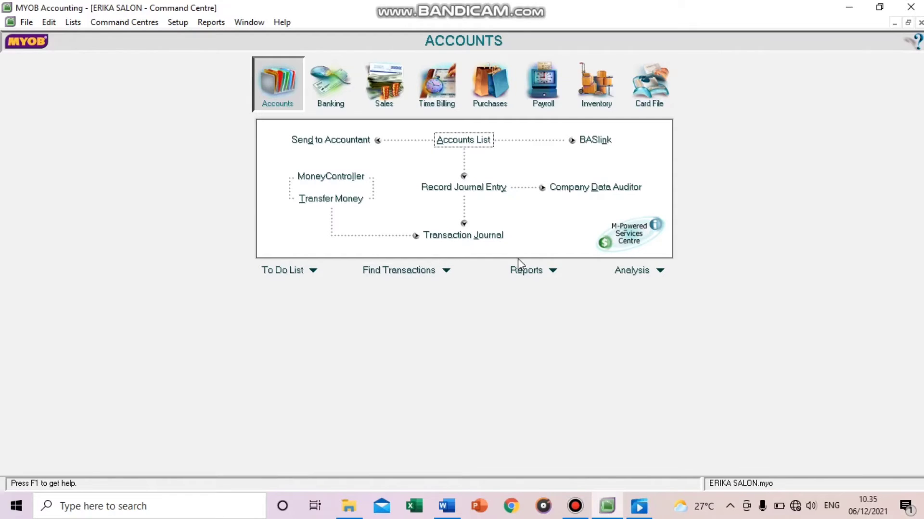
Display the Trial Balance report from the Accounts reports with November as the selected period.
left_click(554, 272)
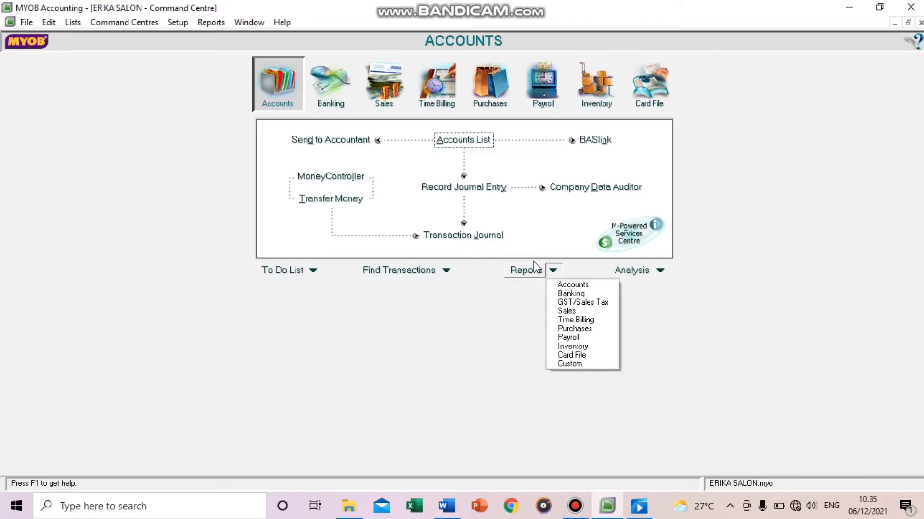
left_click(528, 276)
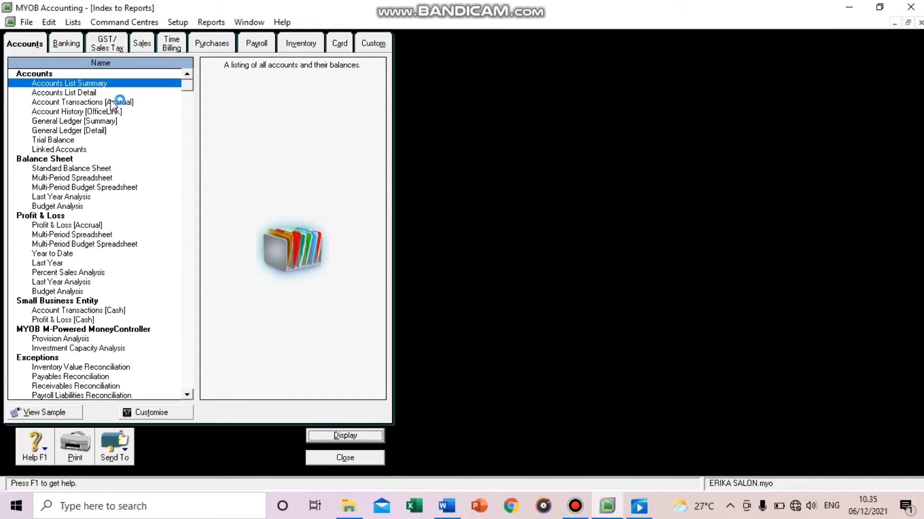
double_click(86, 140)
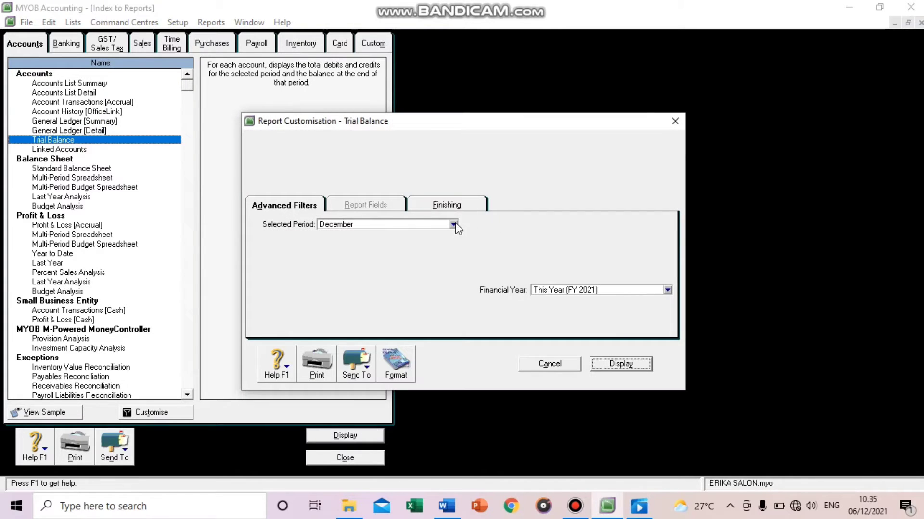
left_click(453, 225)
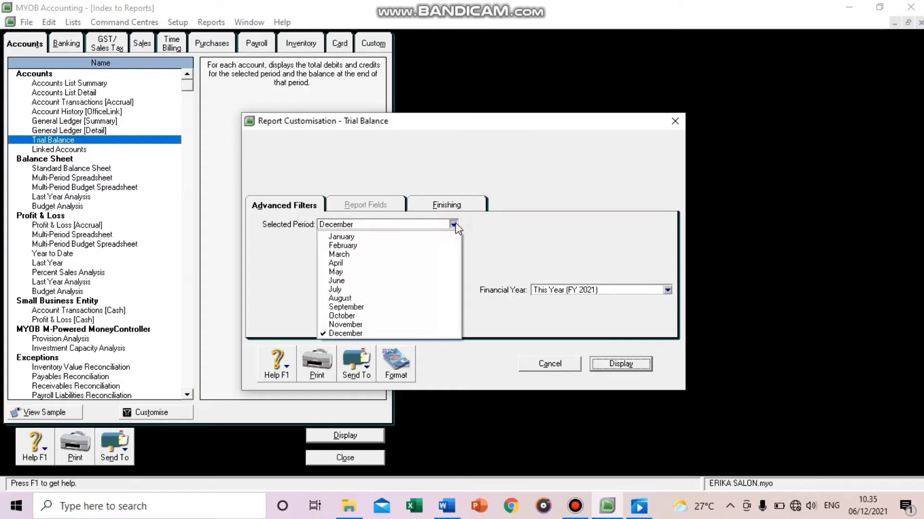
left_click(368, 325)
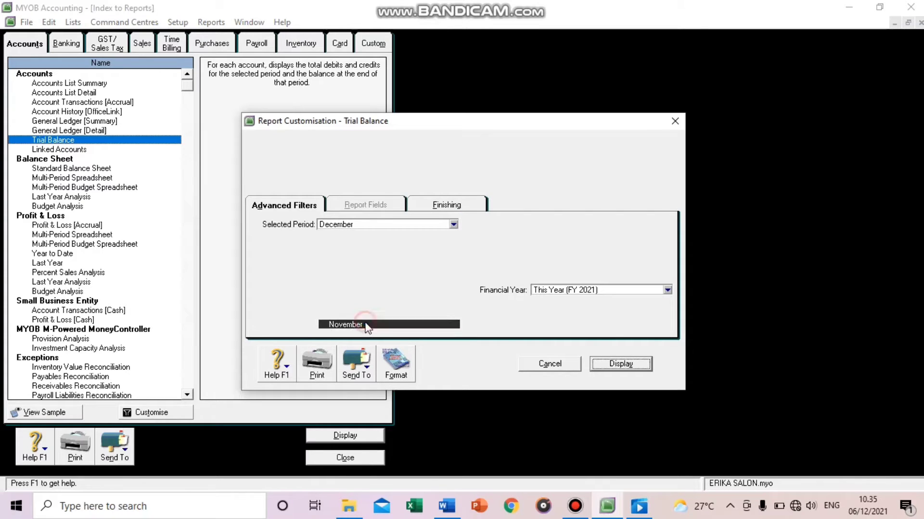
left_click(619, 365)
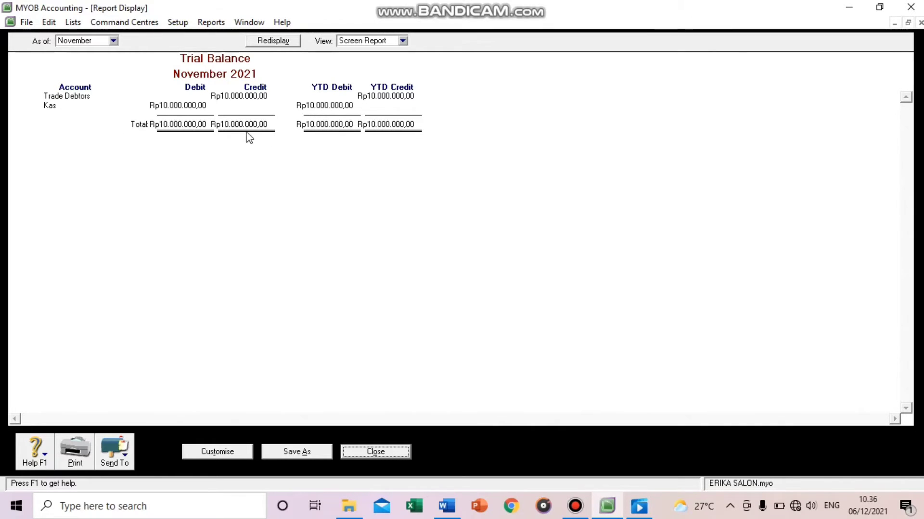
Switch the Trial Balance report to Print Preview and look at the help options for the report window.
left_click(404, 42)
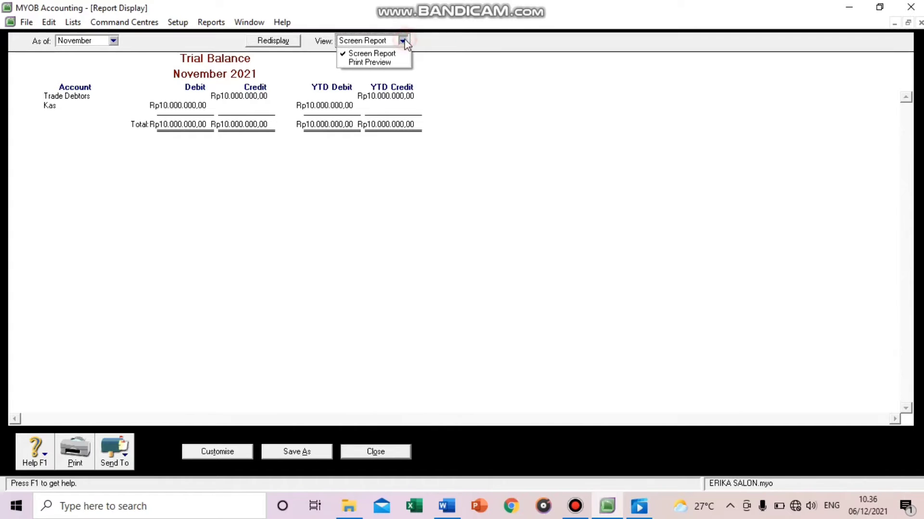
left_click(393, 63)
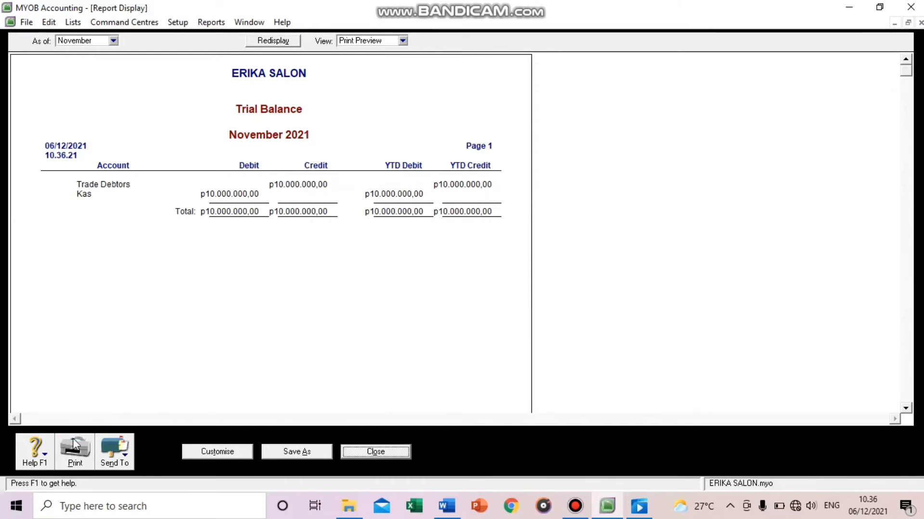
left_click(32, 460)
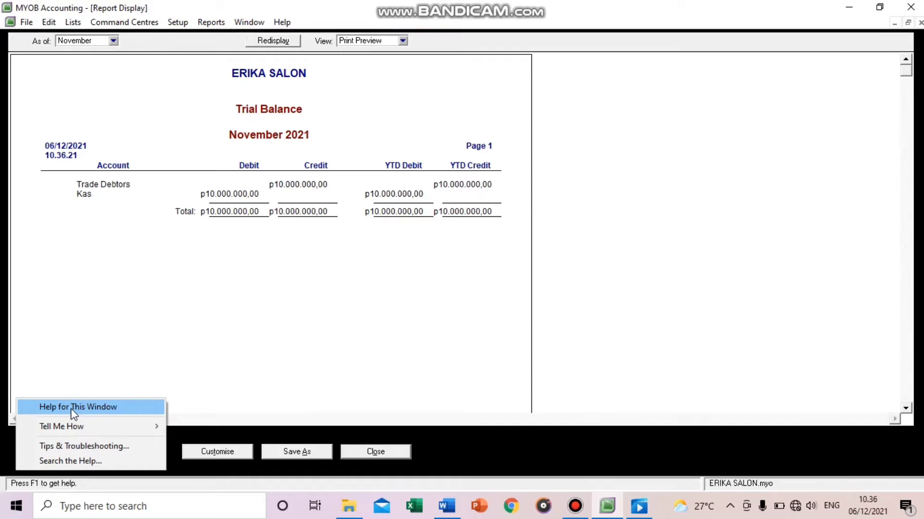
left_click(108, 355)
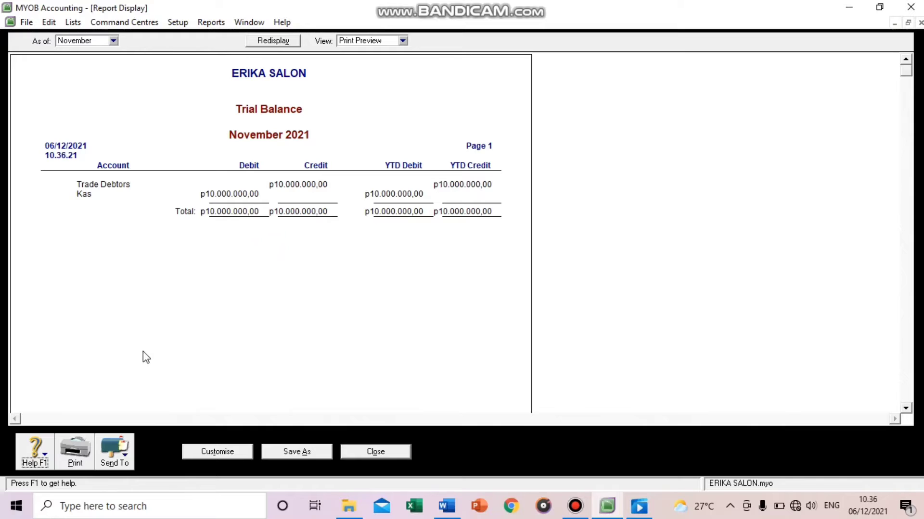
Export the report as a PDF named "Trial Balance" to the FILE ERIKA SALON folder on Data (D:) and close the report.
left_click(107, 465)
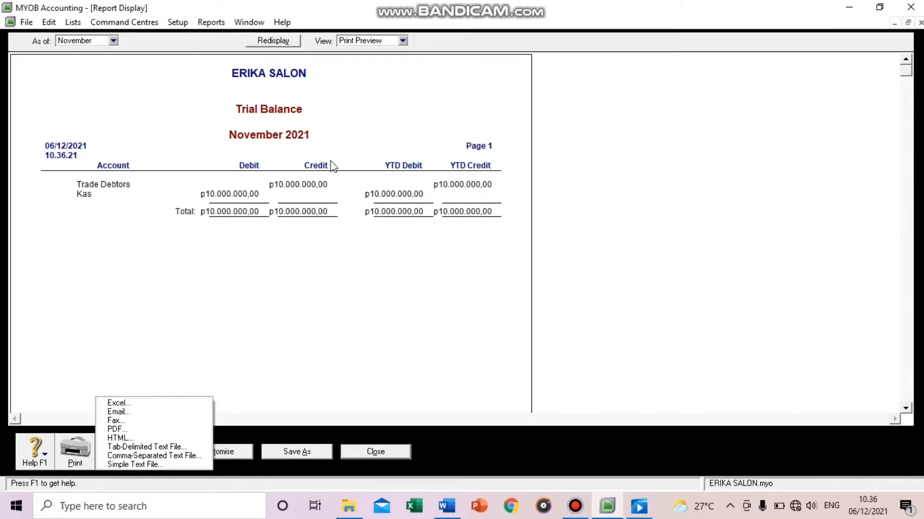
left_click(123, 430)
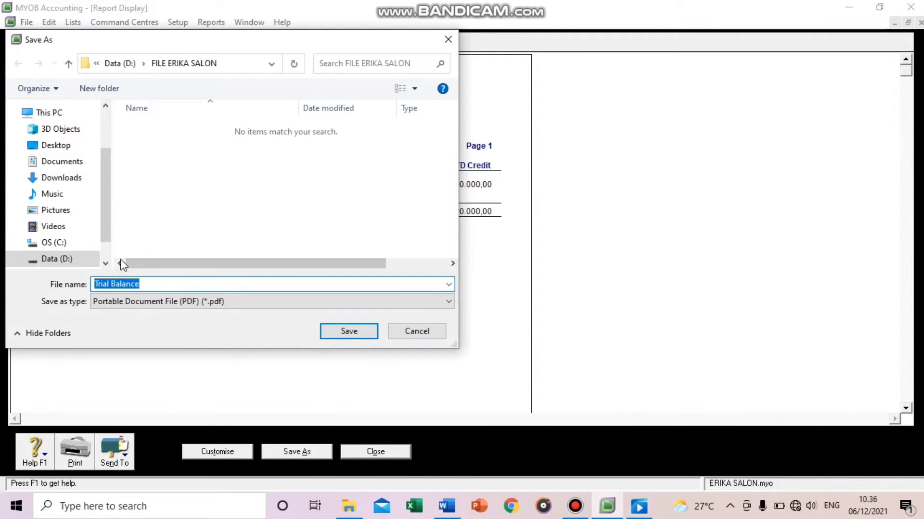
left_click(83, 259)
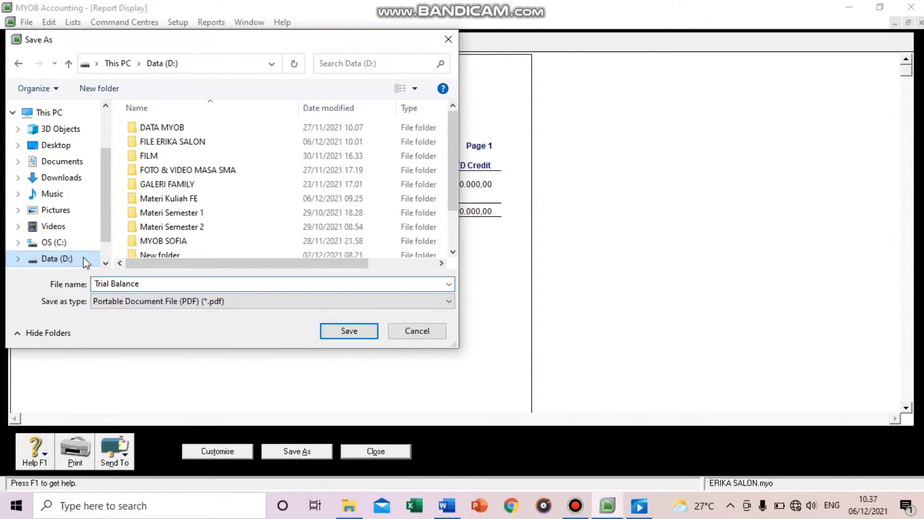
left_click(238, 142)
left_click(342, 336)
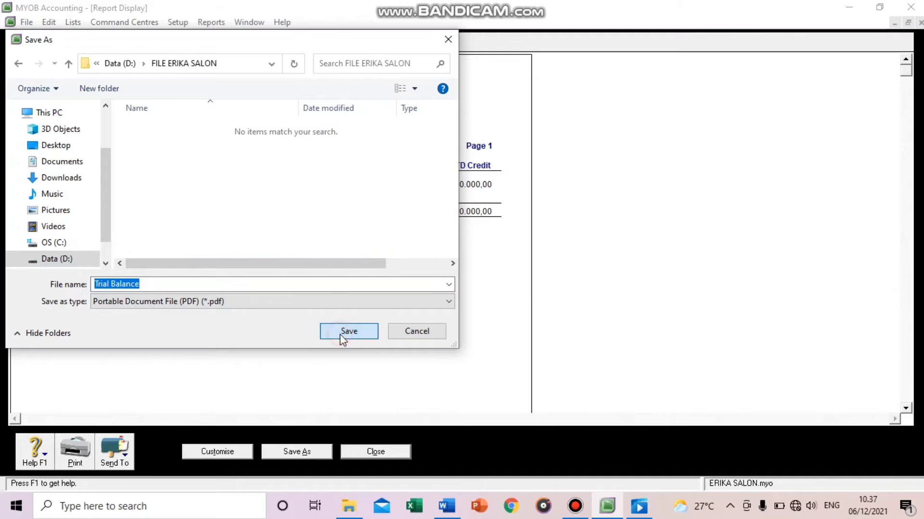
left_click(343, 334)
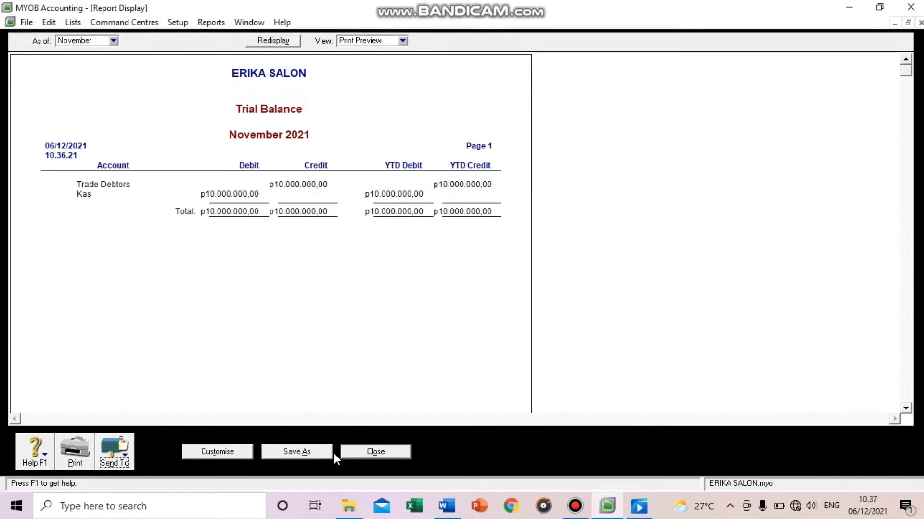
left_click(352, 447)
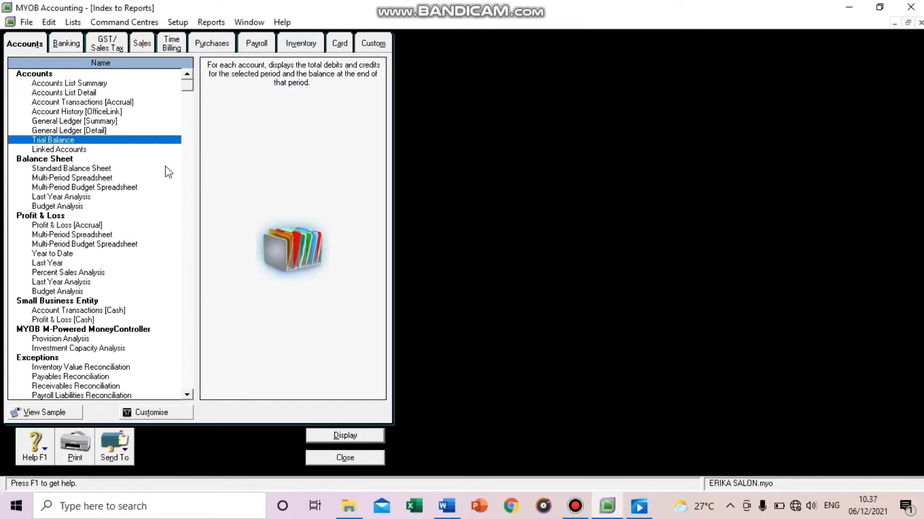
View the General Ledger [Summary] and General Ledger [Detail] reports for 01/12/2021 to 06/12/2021, closing each one.
double_click(88, 121)
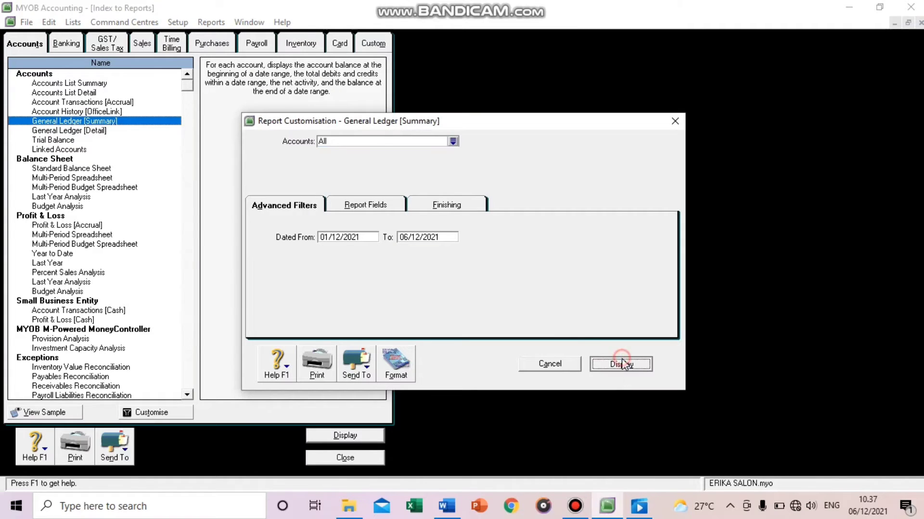
left_click(624, 364)
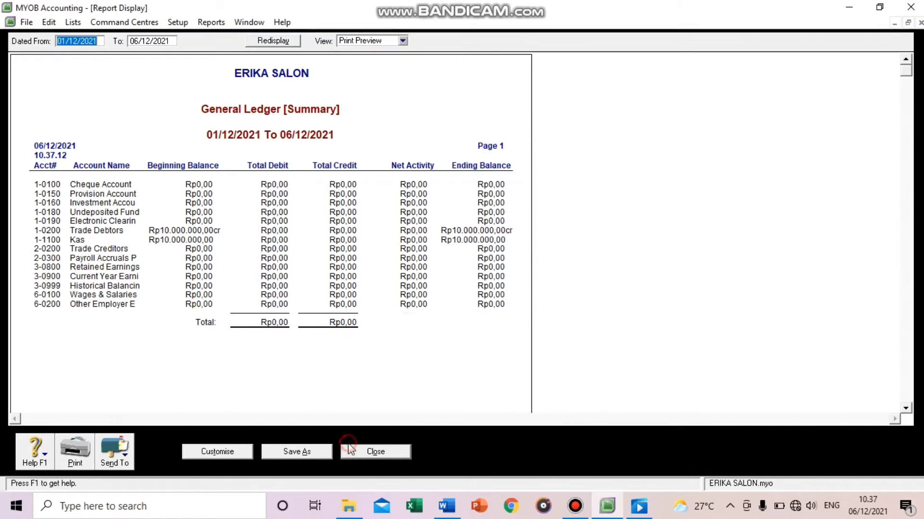
left_click(357, 452)
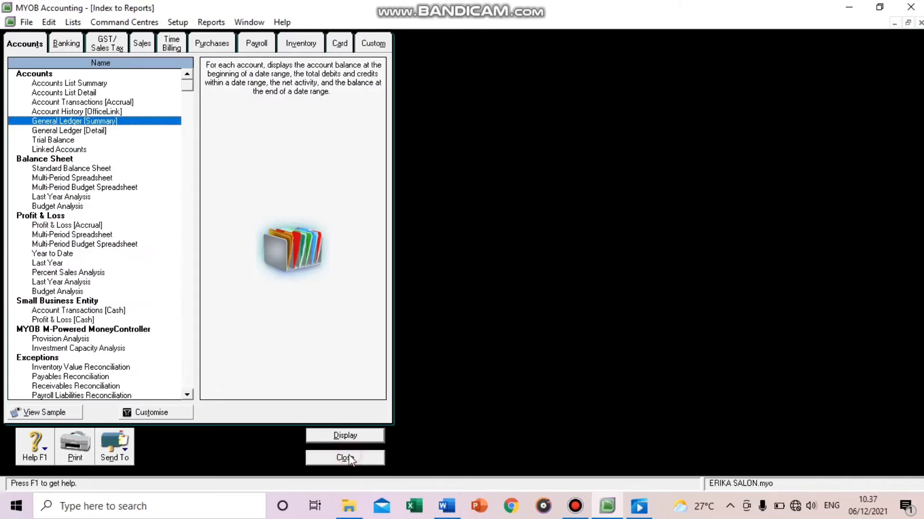
double_click(109, 131)
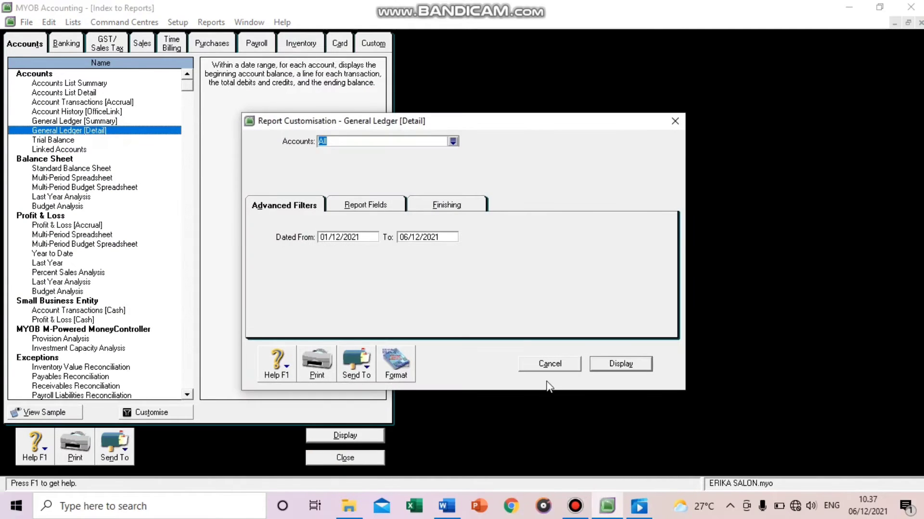
left_click(625, 365)
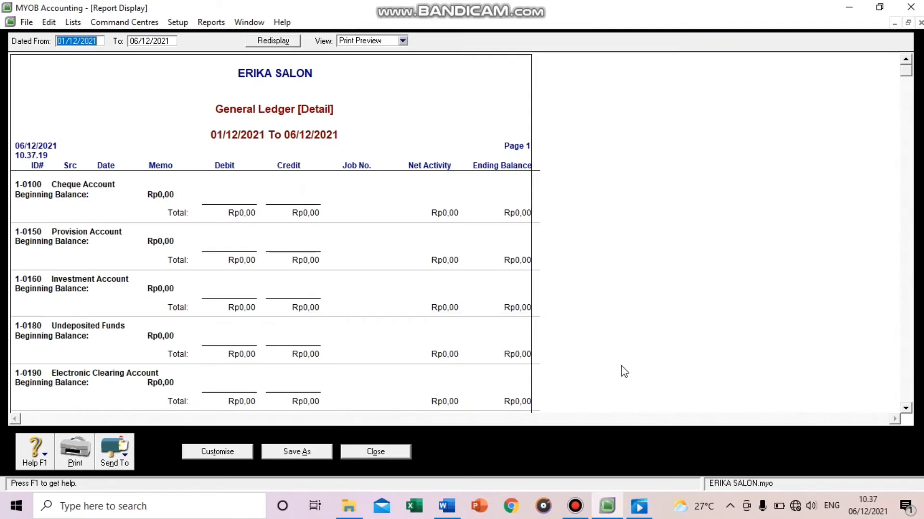
left_click(362, 451)
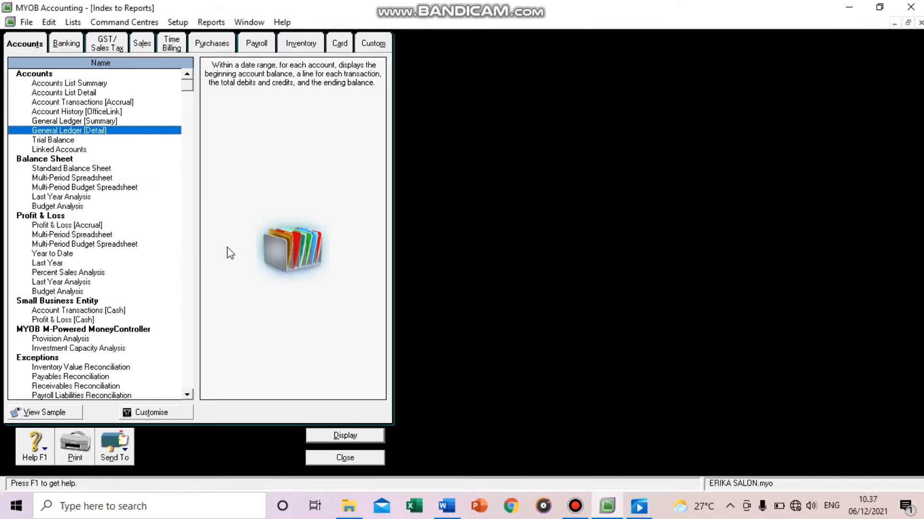
Look through the Accounts report list, checking the descriptions of Profit & Loss [Accrual] and Standard Balance Sheet.
left_click(85, 225)
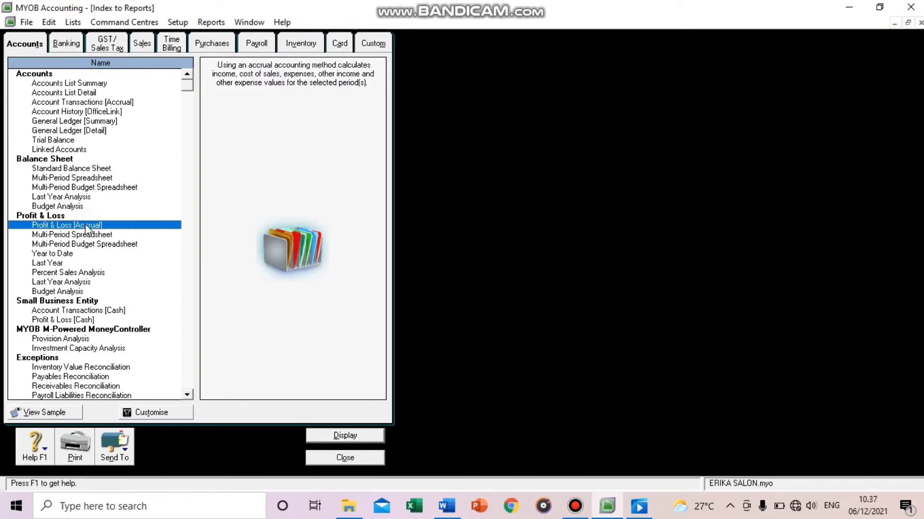
left_click(114, 169)
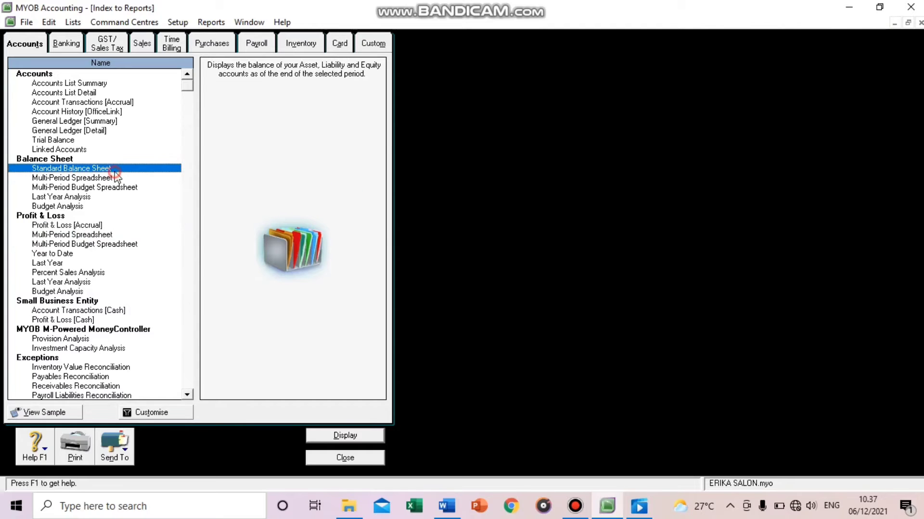
scroll(60, 233, "down", 5)
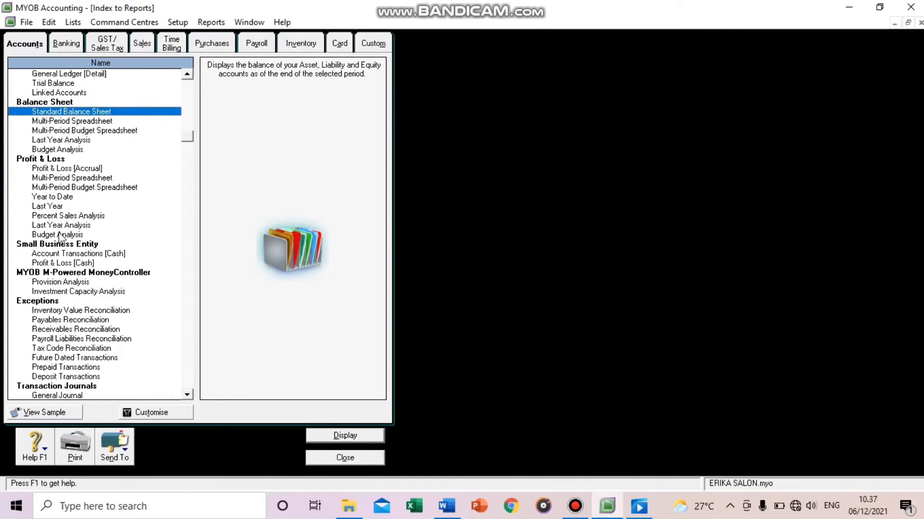
scroll(55, 255, "down", 10)
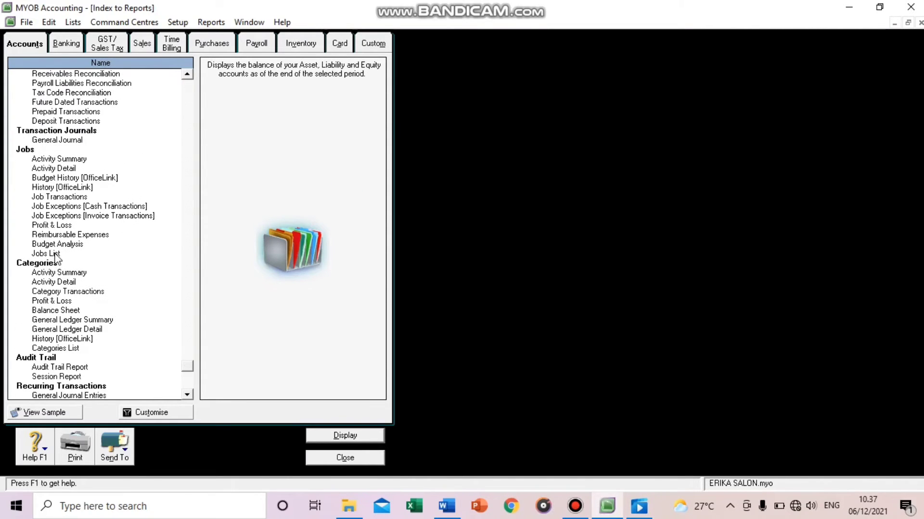
scroll(60, 252, "up", 3)
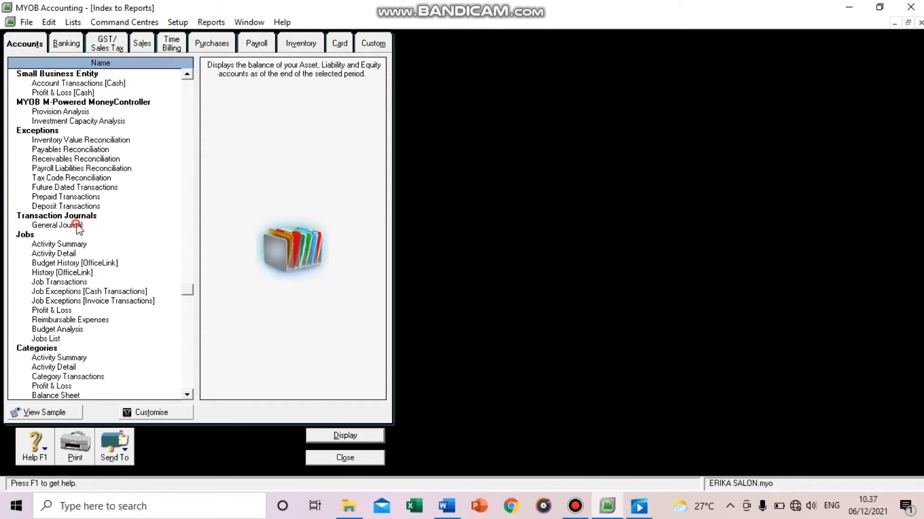
Display the General Journal report under Transaction Journals for November, from 01/11/2021 to 30/11/2021.
double_click(76, 225)
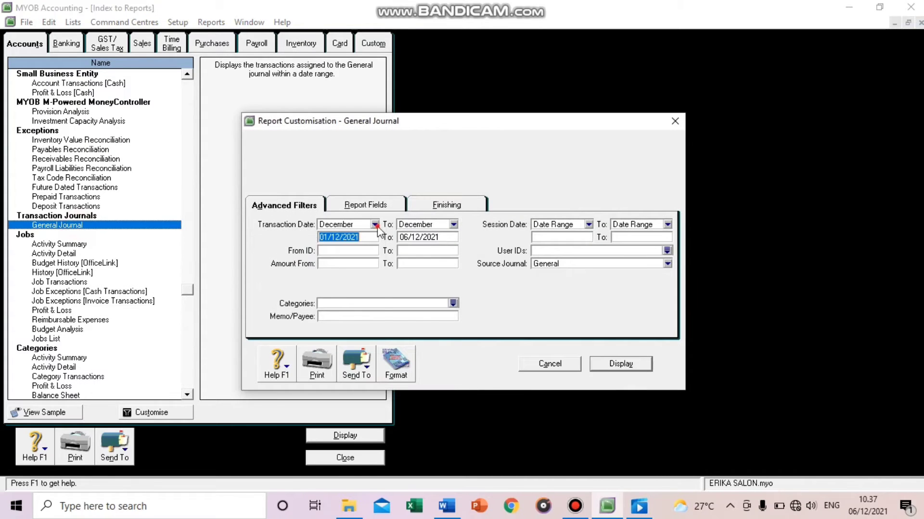
left_click(375, 225)
left_click(337, 321)
left_click(453, 225)
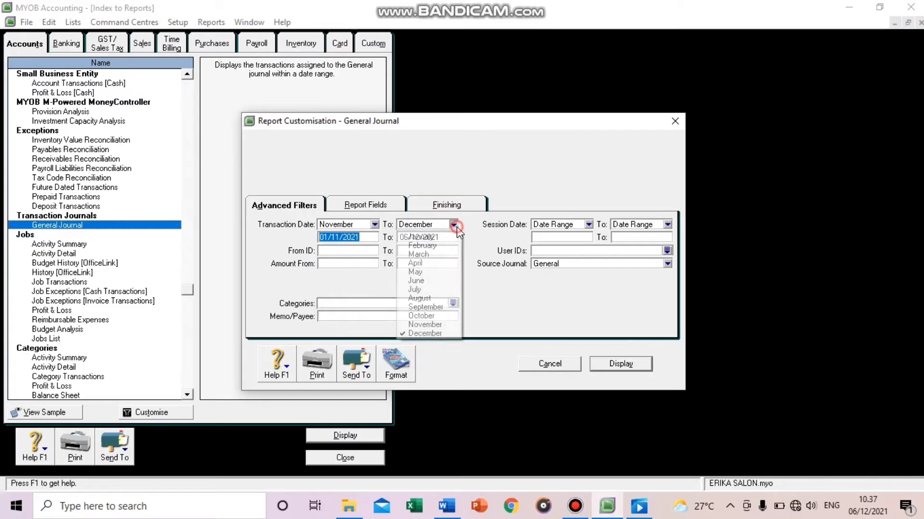
left_click(407, 325)
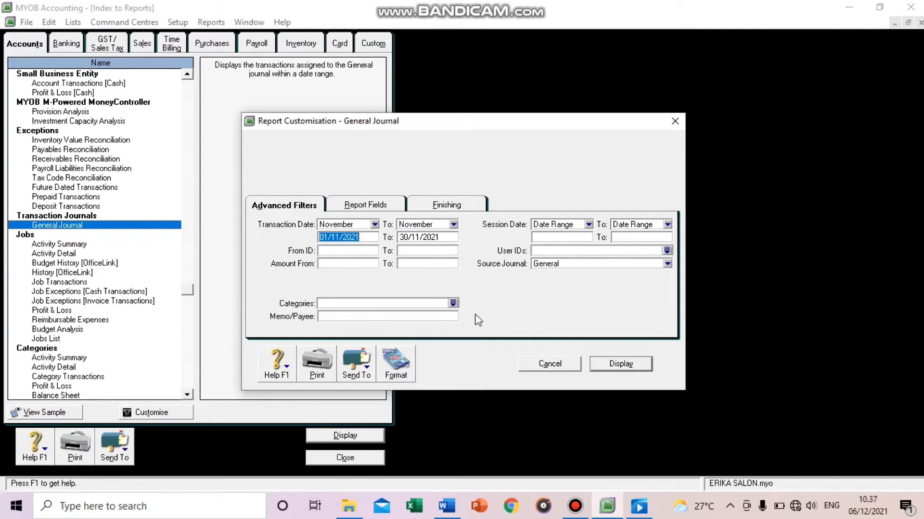
left_click(621, 364)
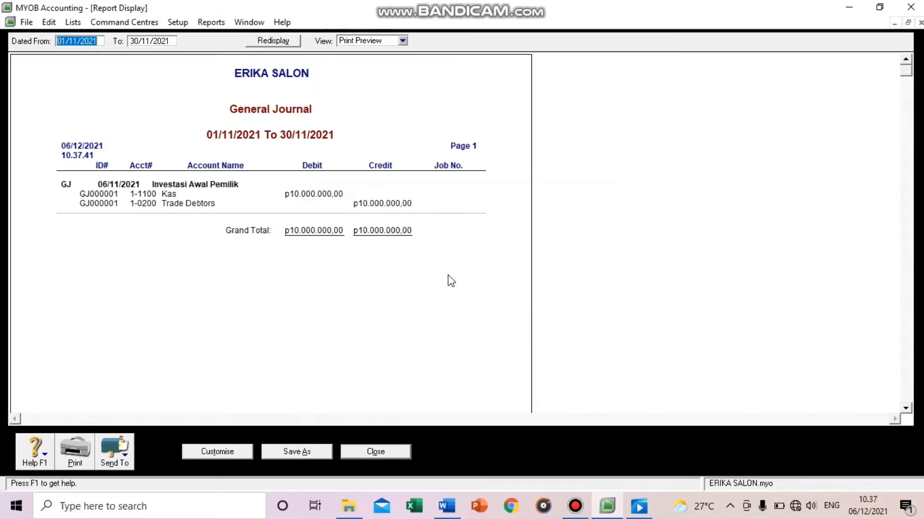
Look over the General Journal report, and close it together with the report index.
scroll(393, 254, "down", 5)
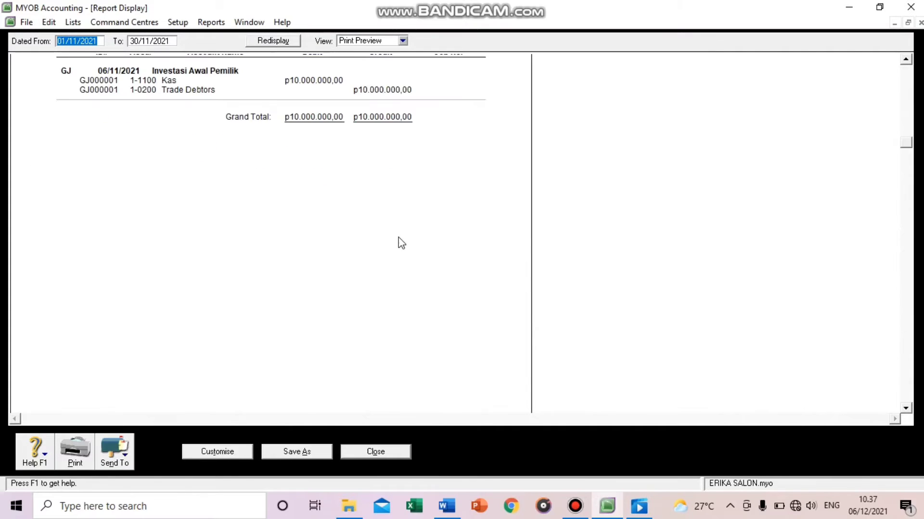
scroll(399, 239, "up", 5)
left_click(366, 452)
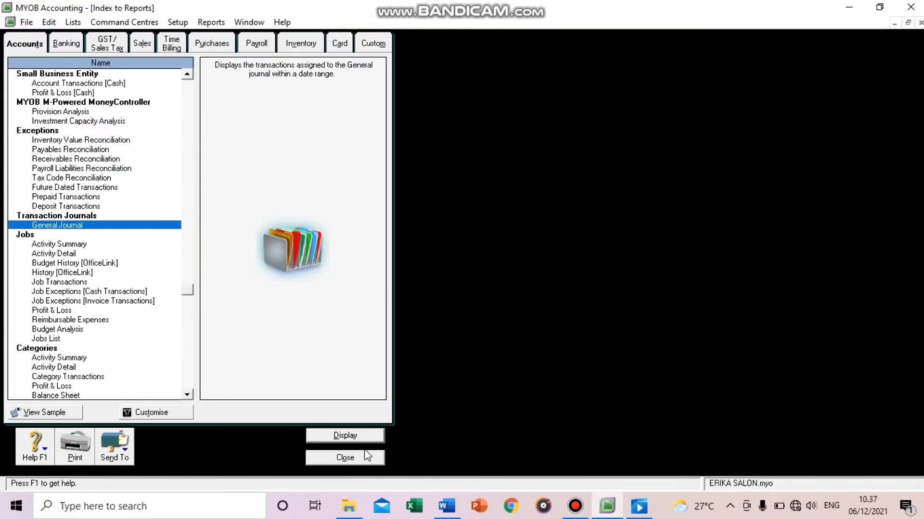
left_click(358, 460)
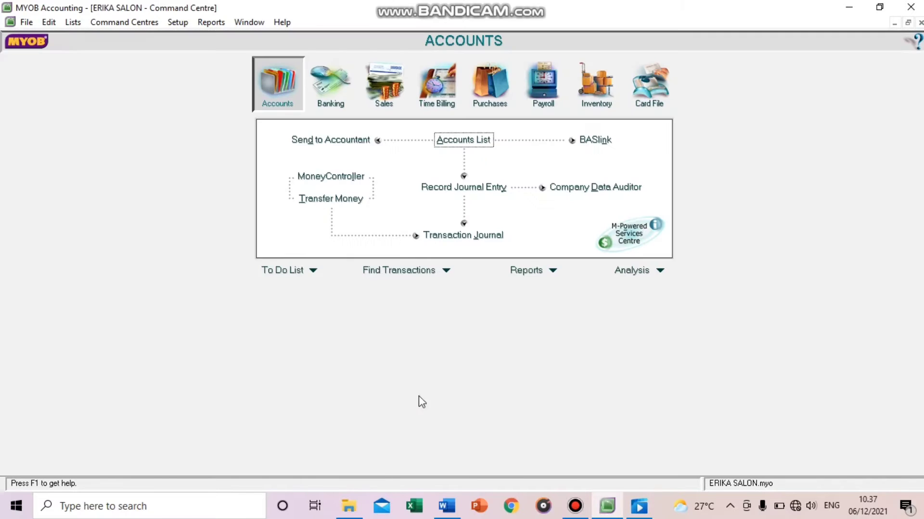
Go through the header account names in the Accounts List, from Liabilities and Equity down to Other Expenses.
left_click(330, 104)
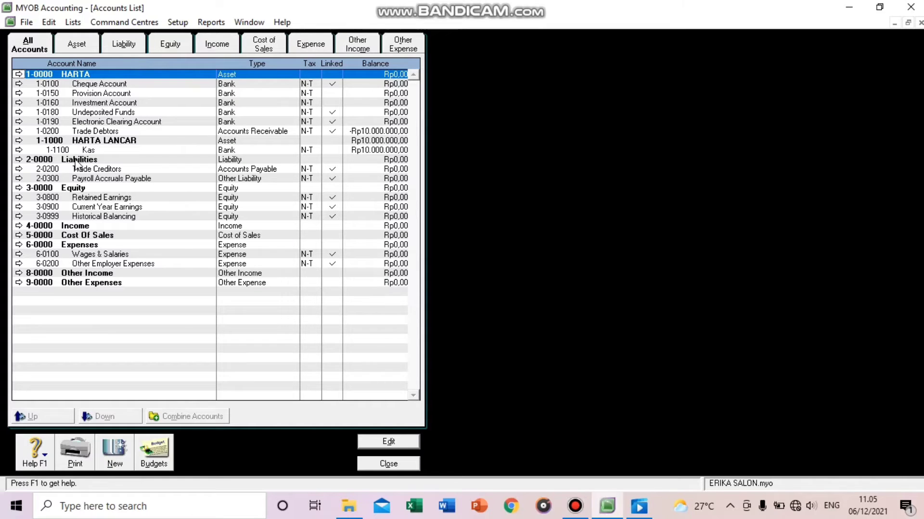
left_click(76, 161)
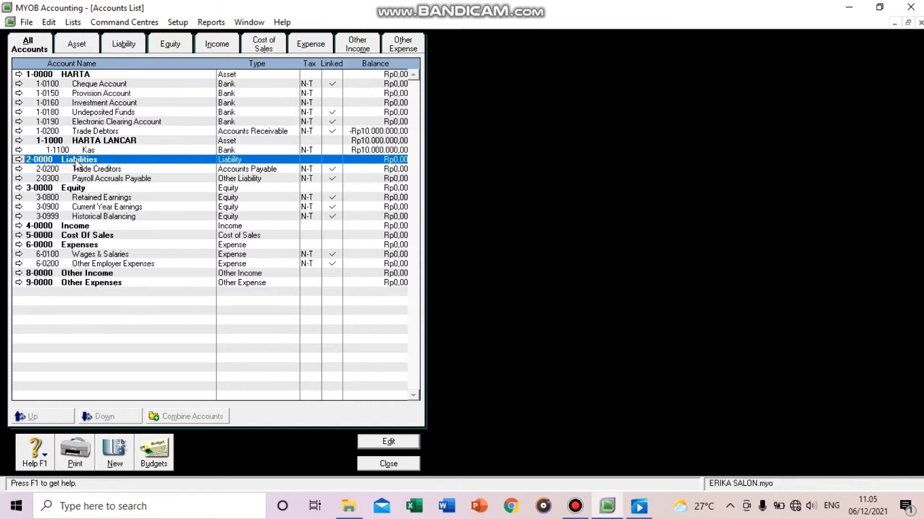
left_click(64, 188)
left_click(73, 226)
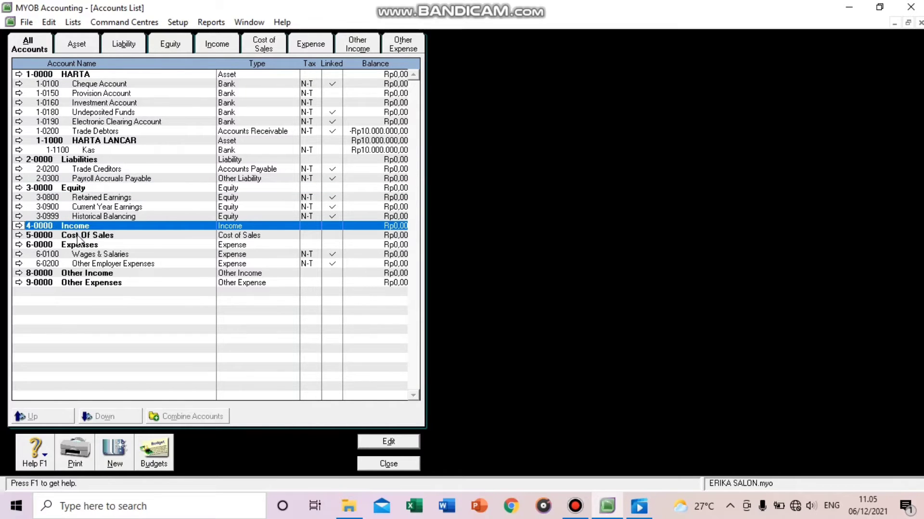
left_click(78, 235)
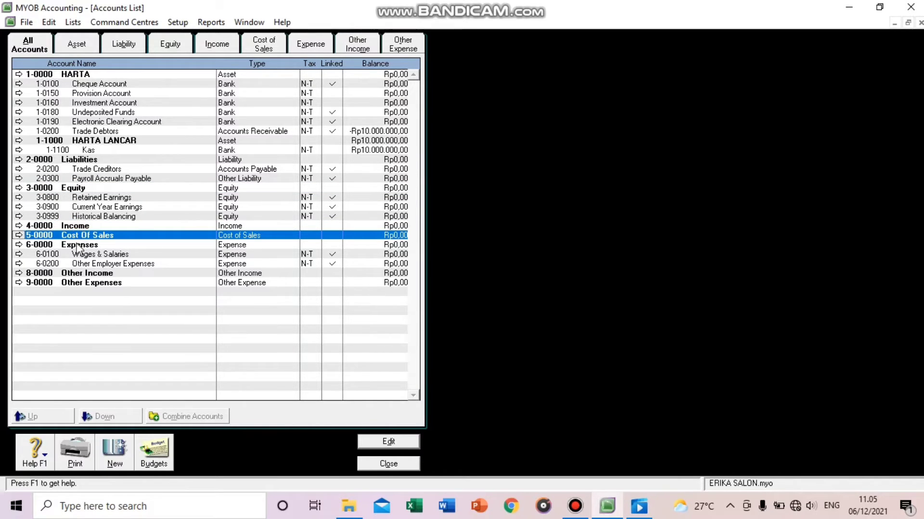
left_click(76, 244)
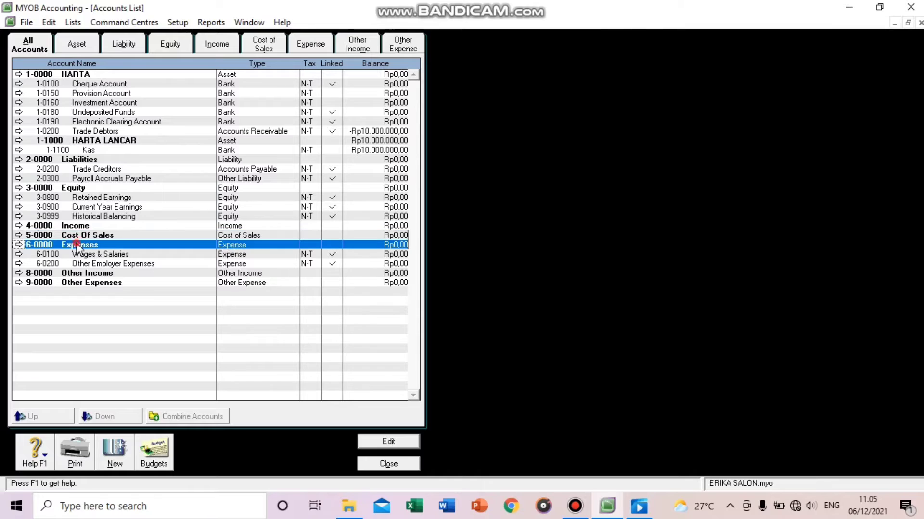
left_click(73, 273)
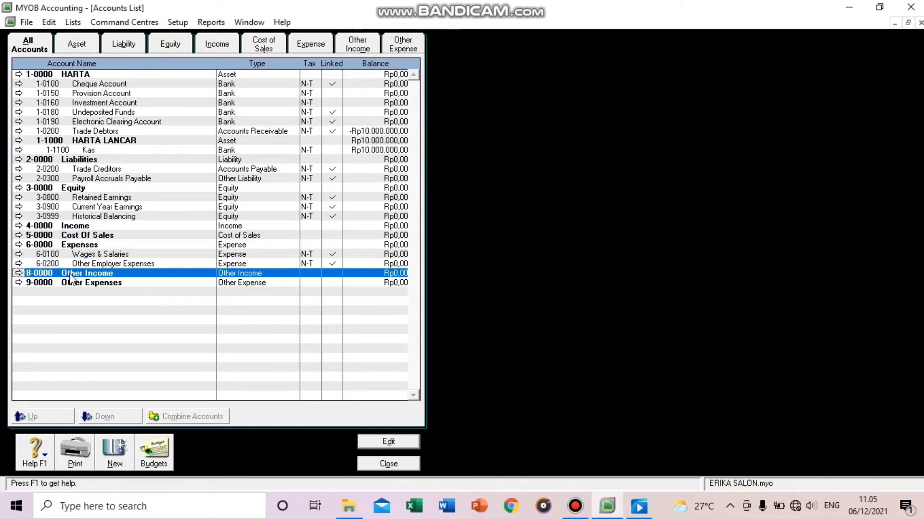
left_click(72, 284)
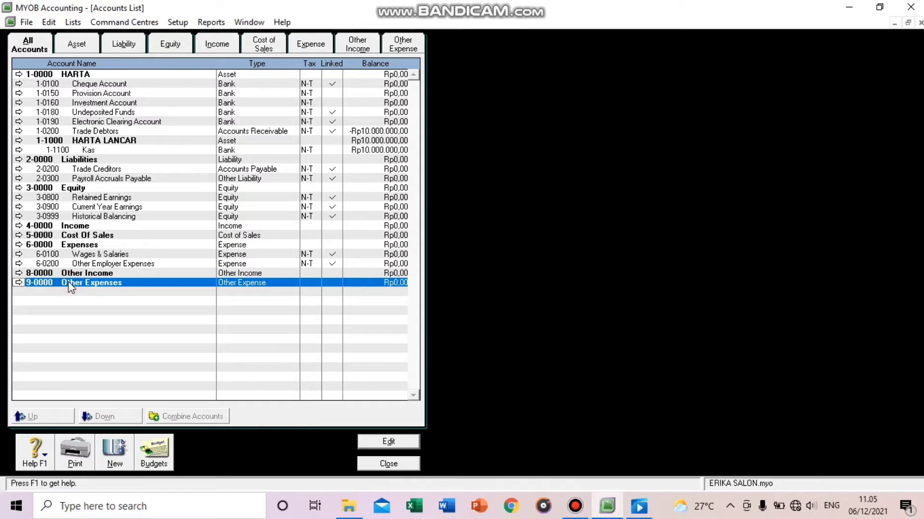
Examine the account numbers of the header accounts in order, from 1-0000 HARTA to 9-0000 Other Expenses.
left_click(41, 76)
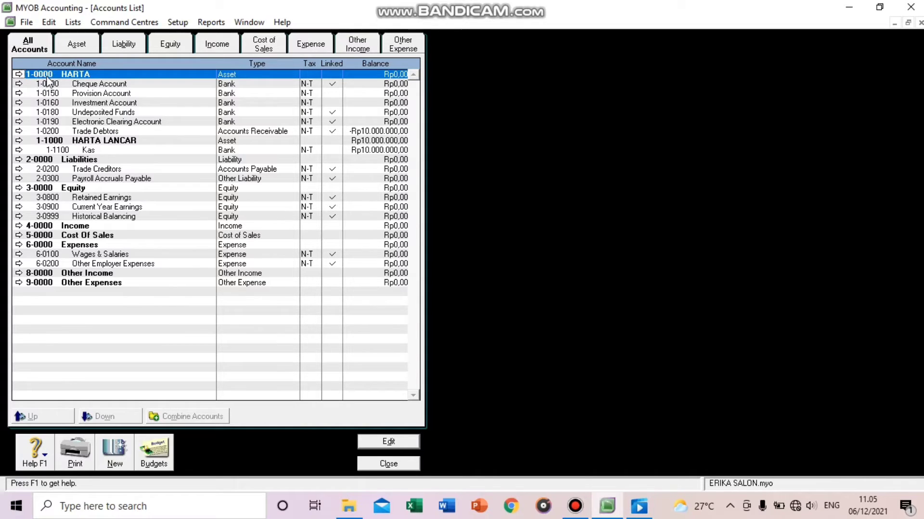
left_click(41, 159)
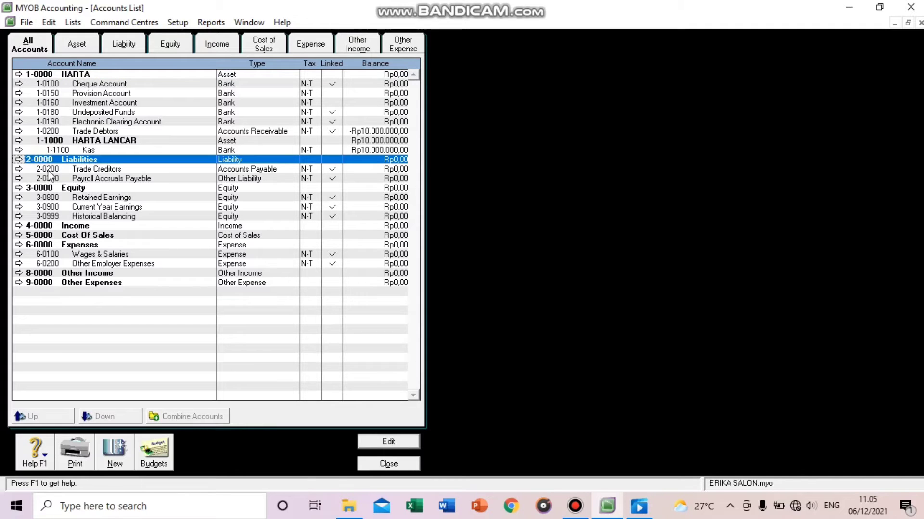
left_click(45, 189)
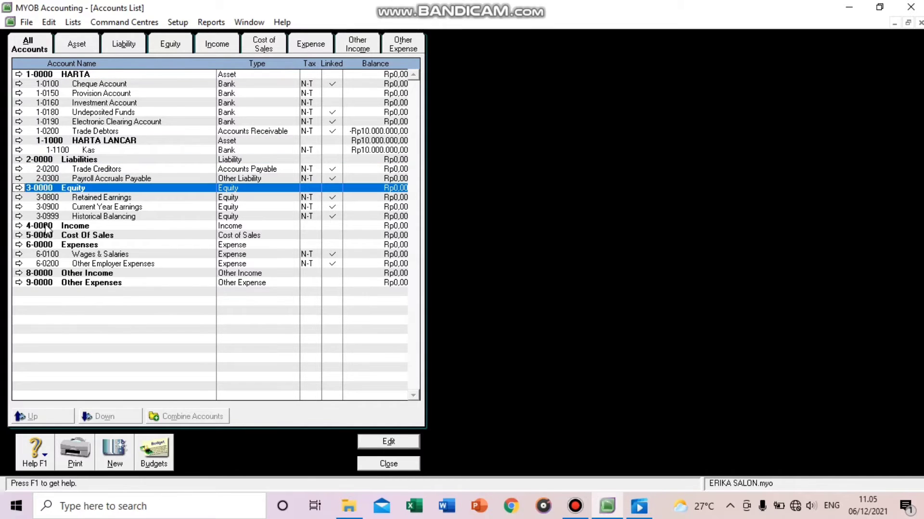
left_click(47, 227)
left_click(46, 236)
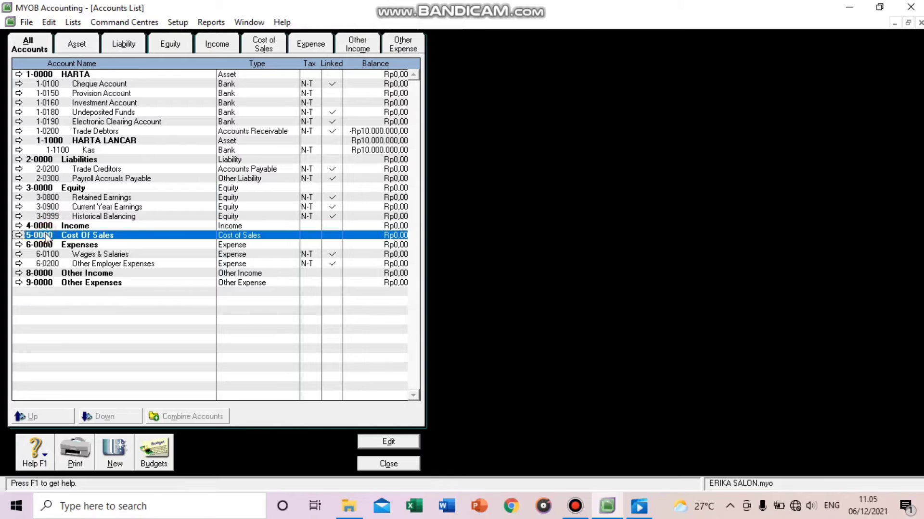
left_click(42, 246)
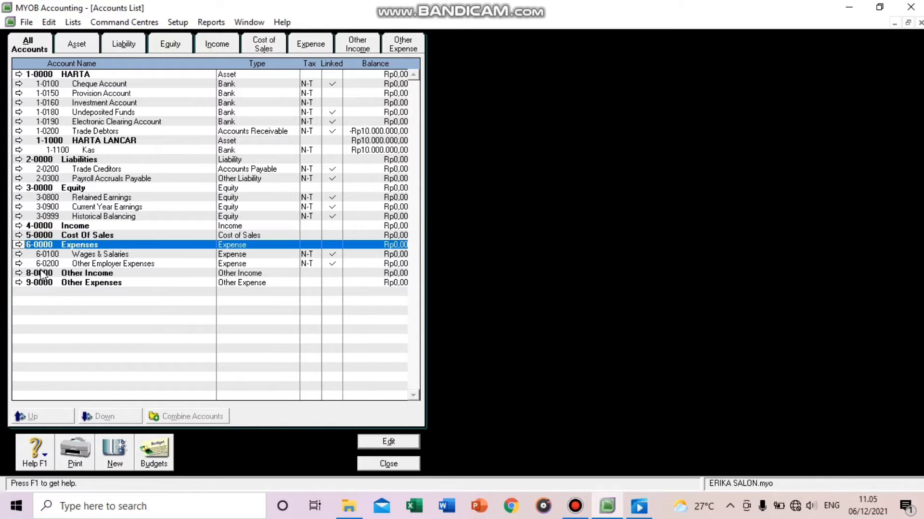
left_click(42, 274)
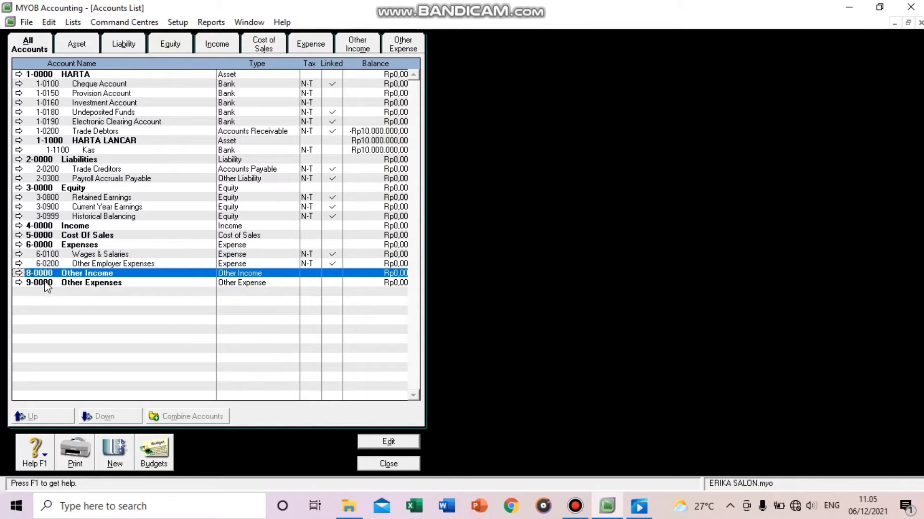
left_click(46, 285)
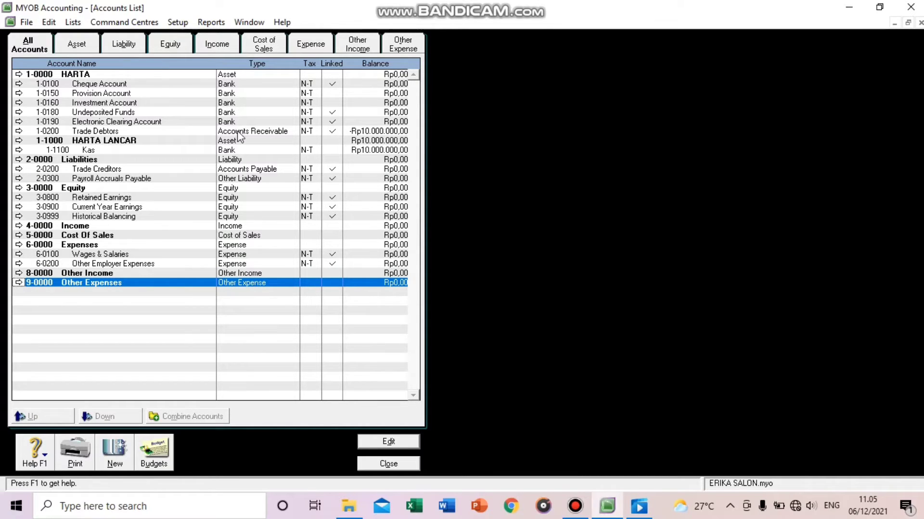
Check the account types of HARTA, HARTA LANCAR and Liabilities, viewing the Liabilities account's profile and closing it.
left_click(176, 74)
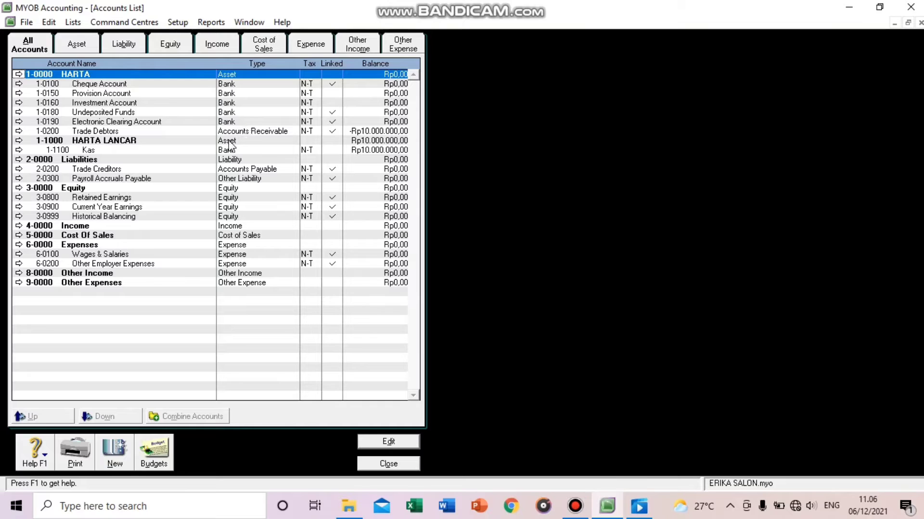
left_click(166, 144)
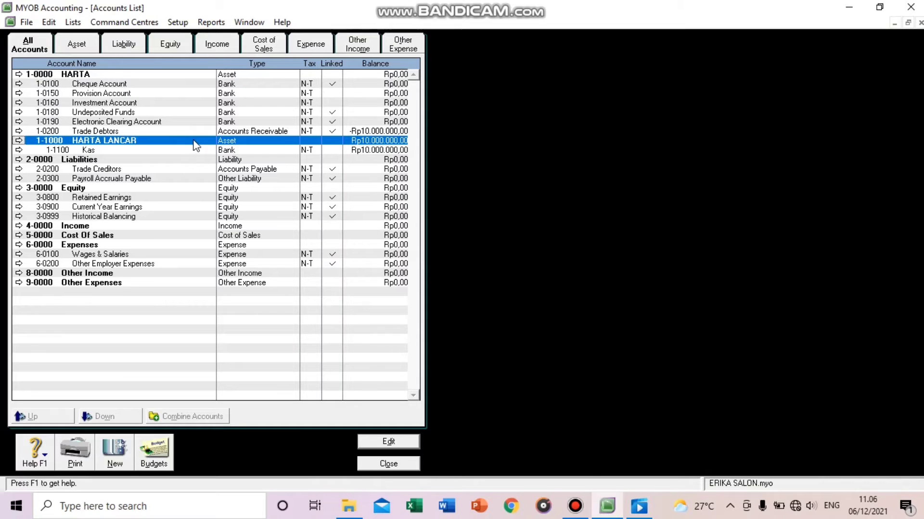
left_click(142, 161)
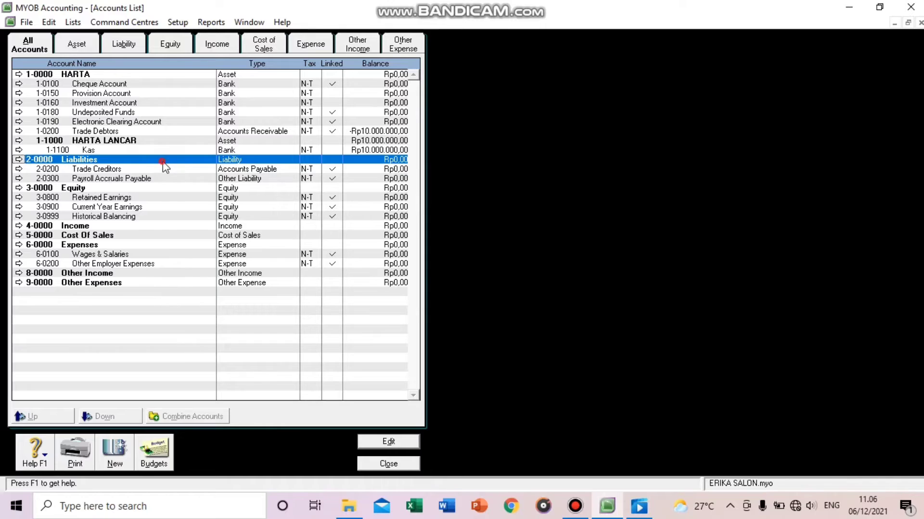
double_click(162, 161)
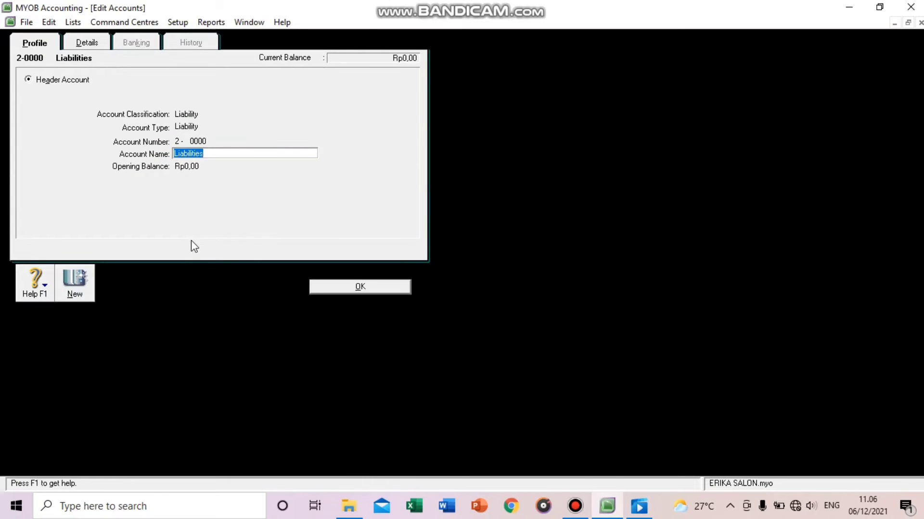
left_click(323, 287)
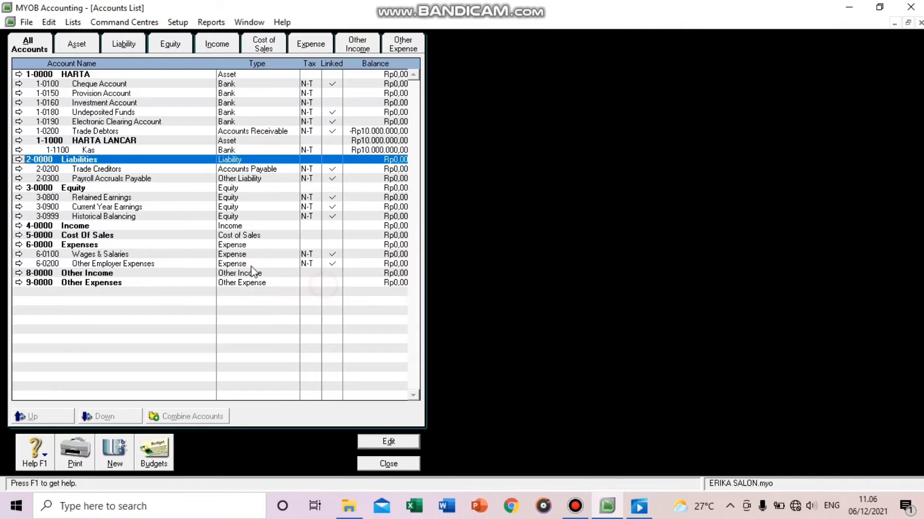
View the account type options in the Trade Creditors account's profile, close it without changes, and select the Equity header.
double_click(124, 170)
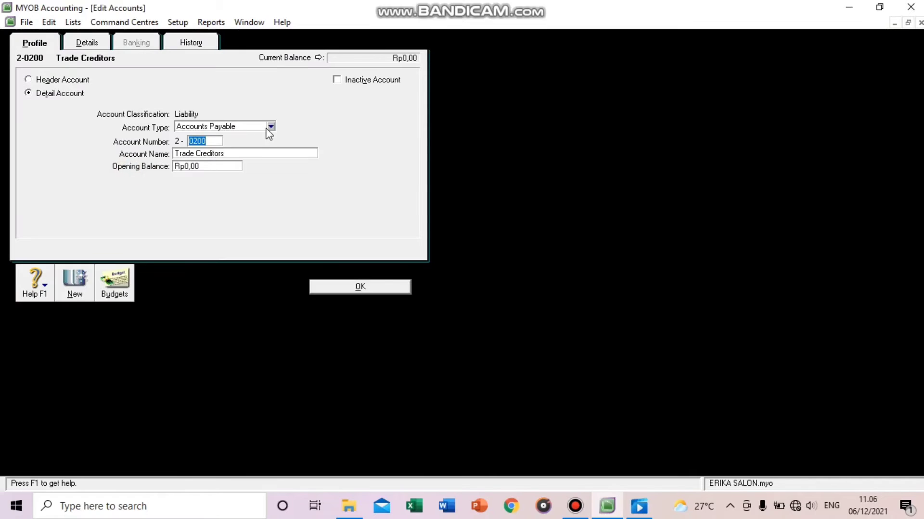
left_click(269, 127)
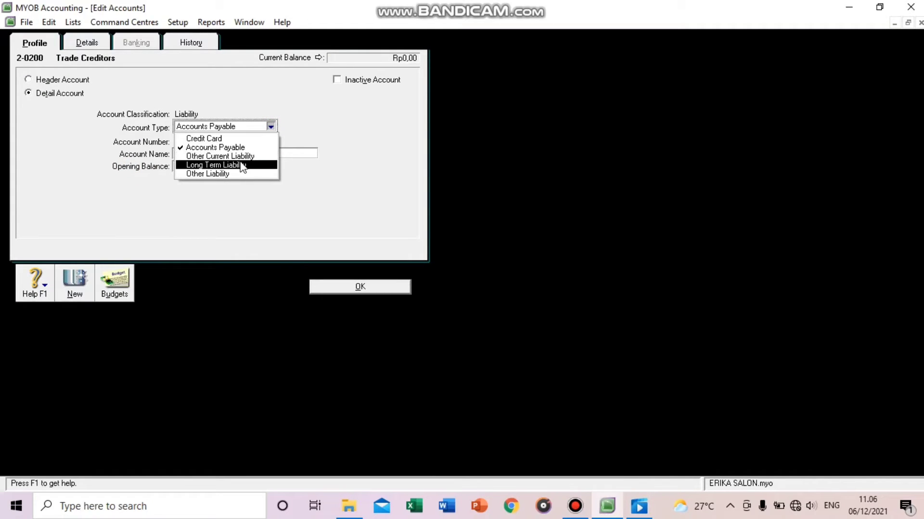
left_click(331, 286)
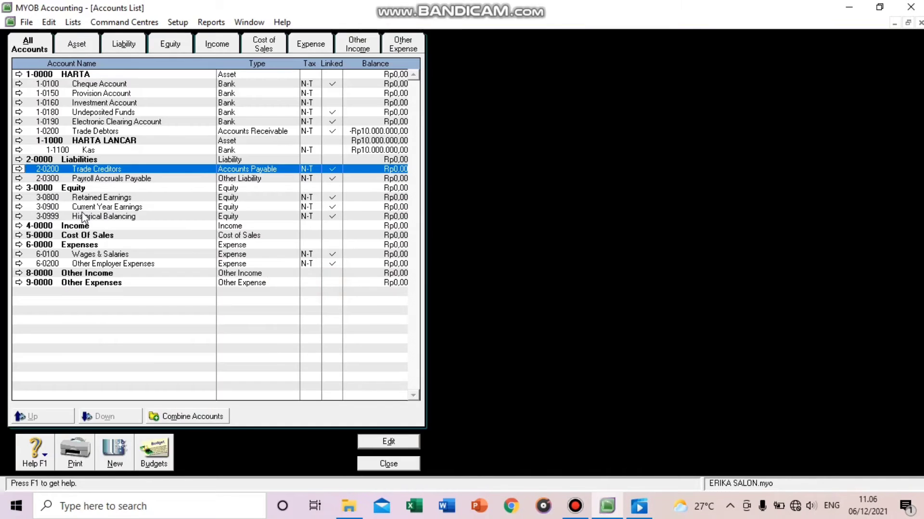
left_click(85, 188)
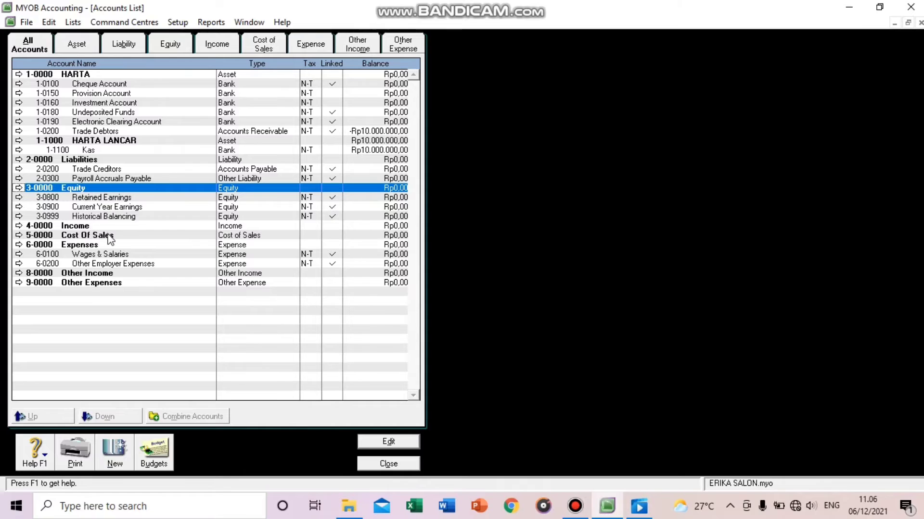
Check the account types from Income down to Other Expenses, viewing the Other Expenses profile, and close the Accounts List.
left_click(227, 227)
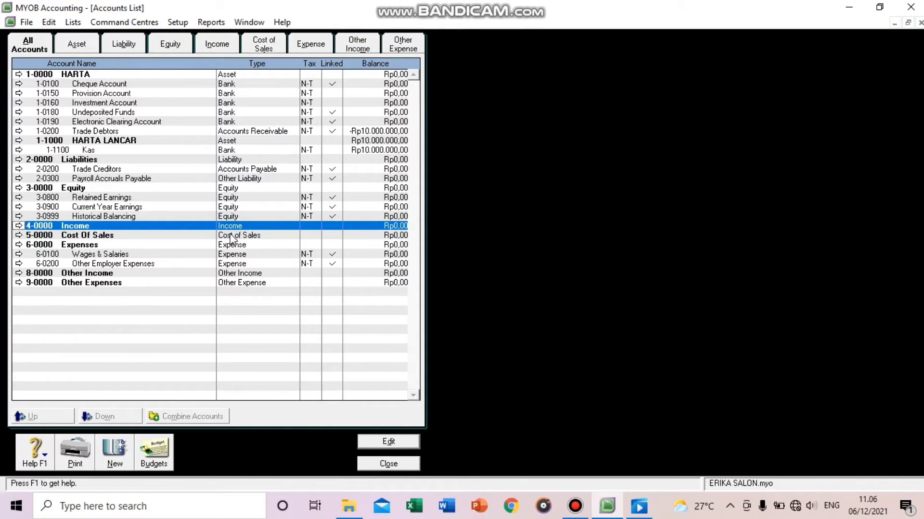
left_click(231, 237)
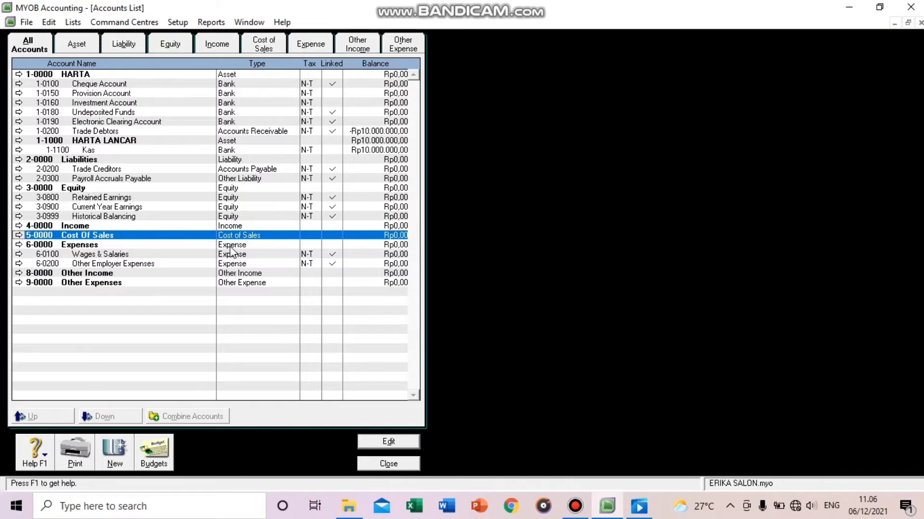
left_click(229, 246)
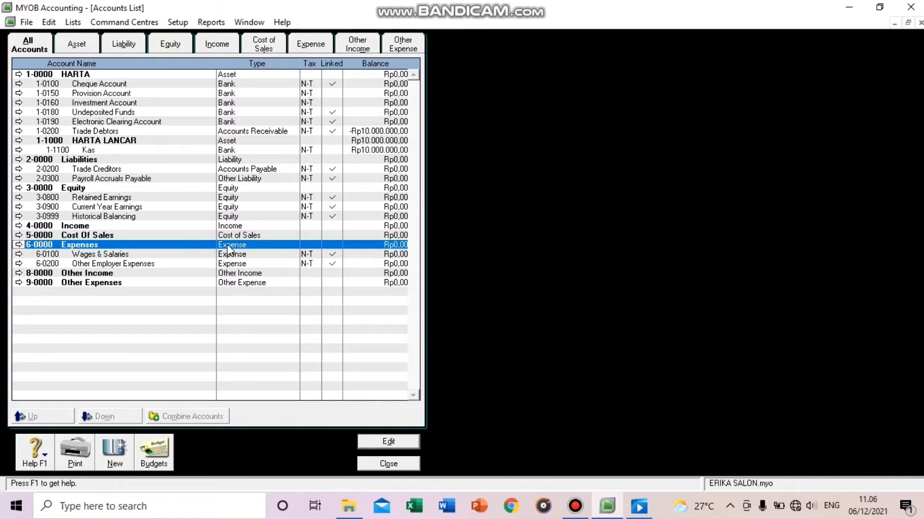
left_click(231, 283)
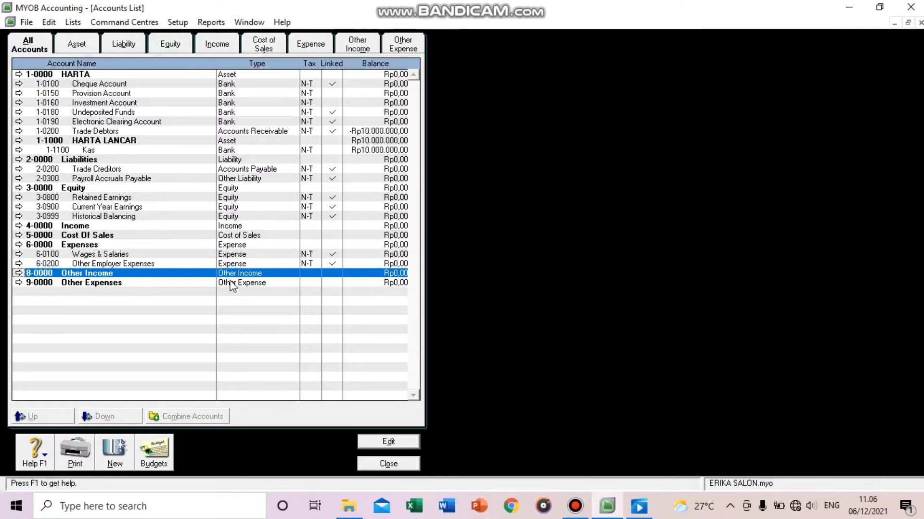
double_click(229, 283)
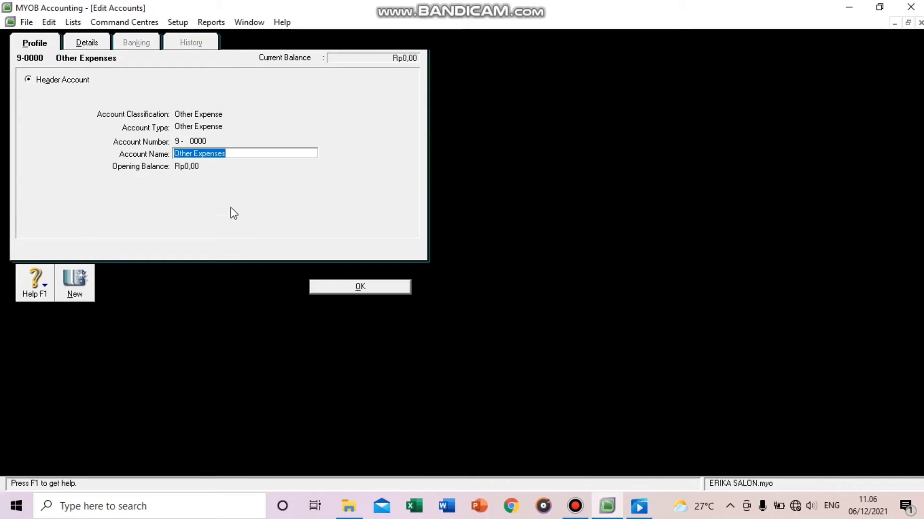
left_click(327, 287)
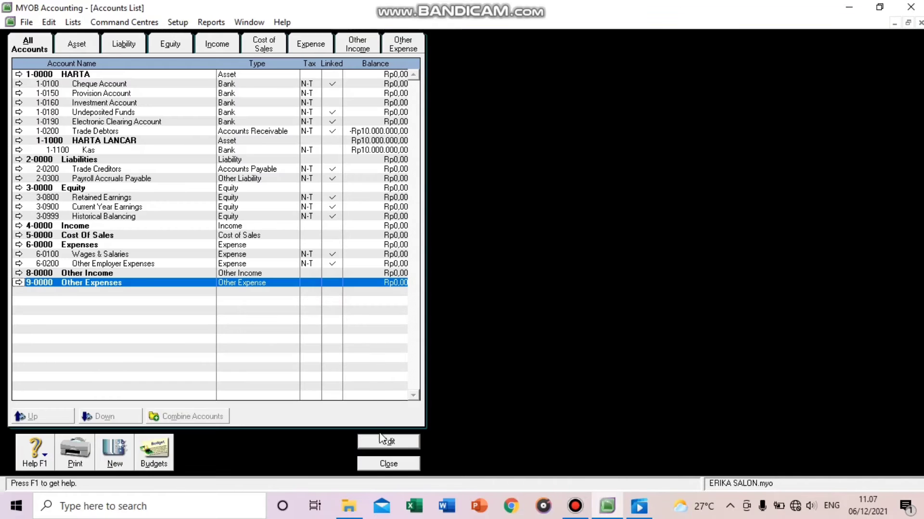
left_click(383, 464)
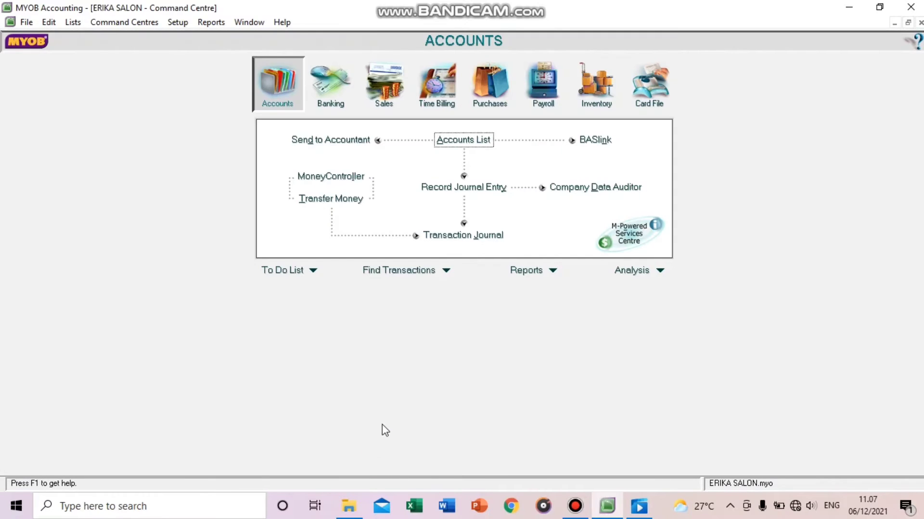
View the blank Spend Money form in the Banking command centre and cancel it without recording a payment.
left_click(329, 105)
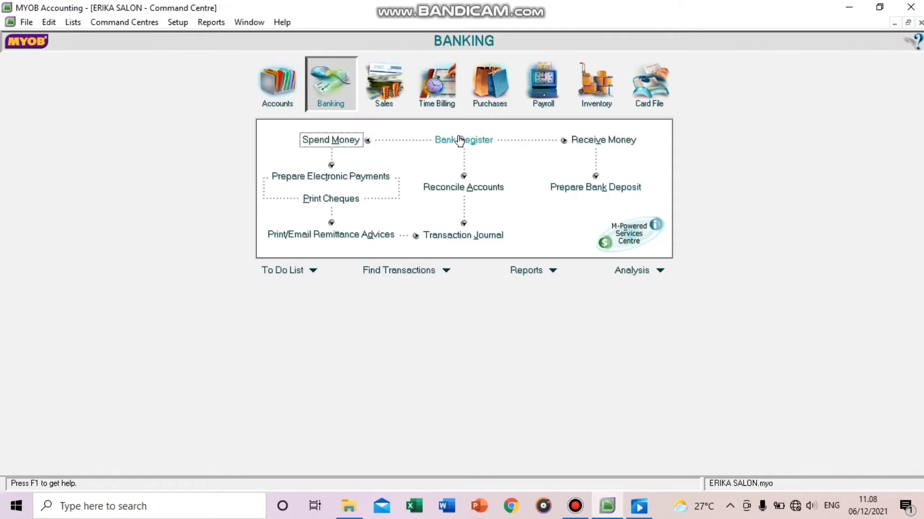
left_click(344, 140)
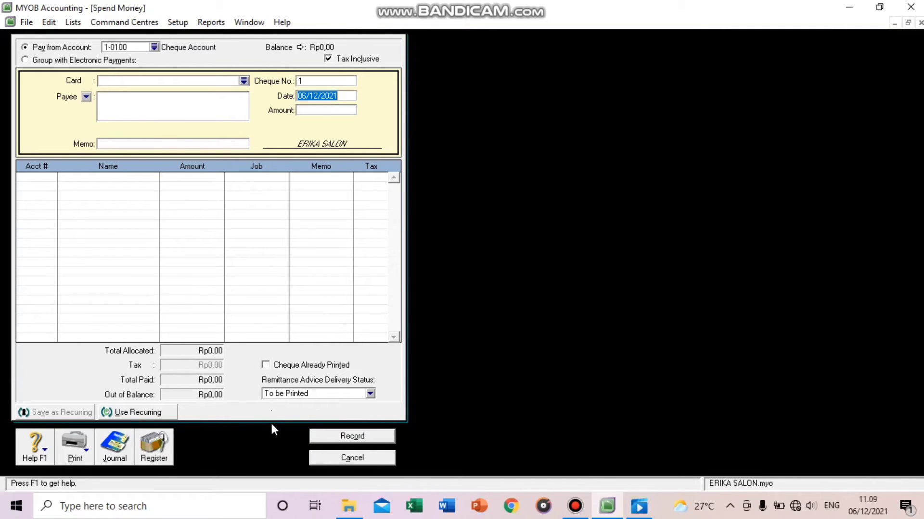
left_click(350, 457)
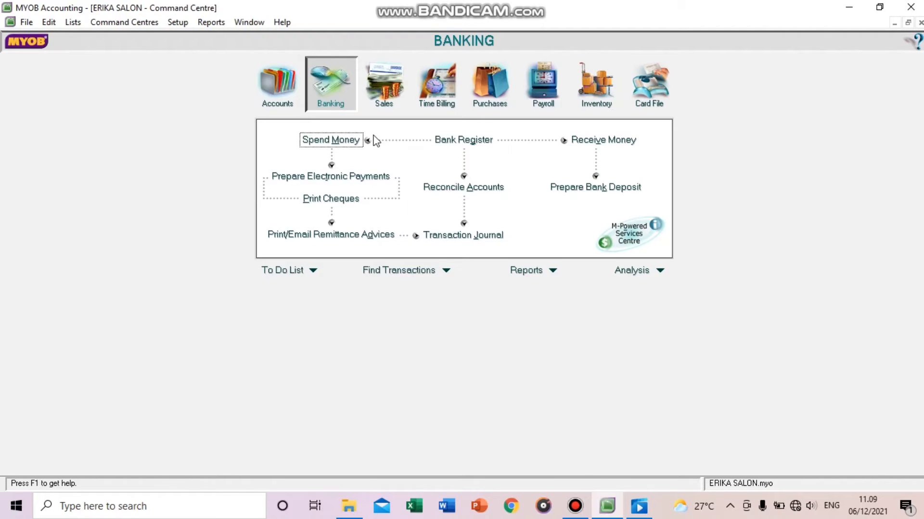
left_click(347, 141)
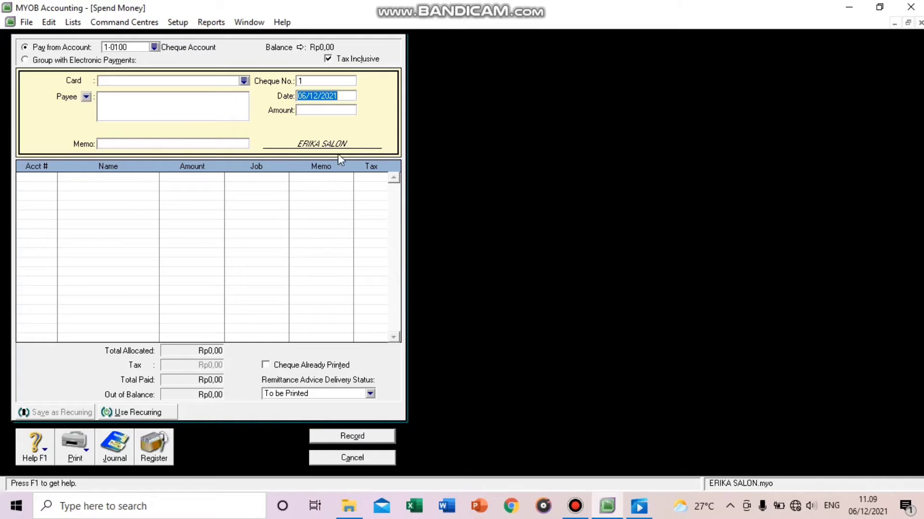
left_click(324, 460)
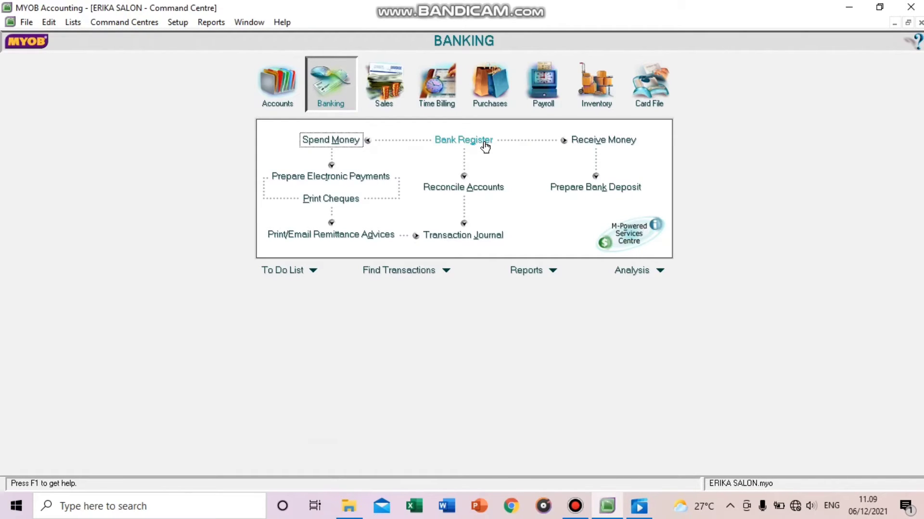
View the Receive Money form and the Bank Register, closing each without recording a transaction.
left_click(578, 143)
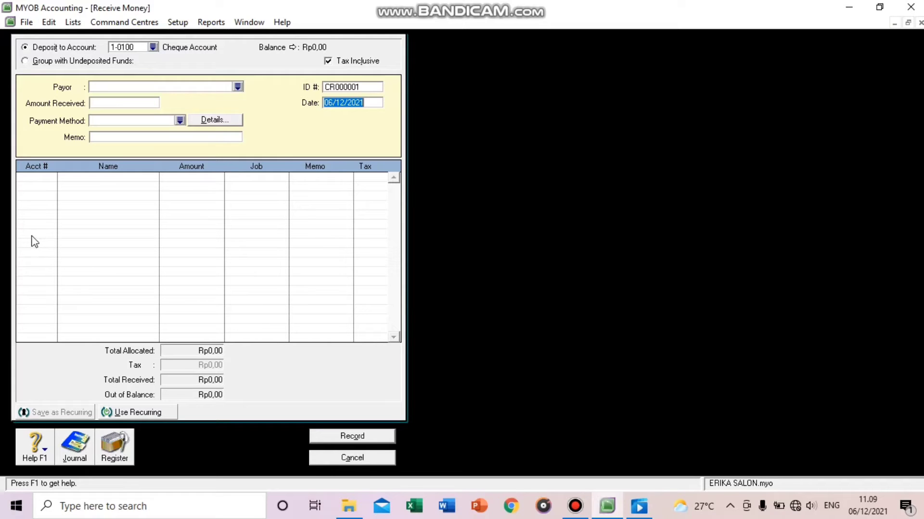
left_click(357, 458)
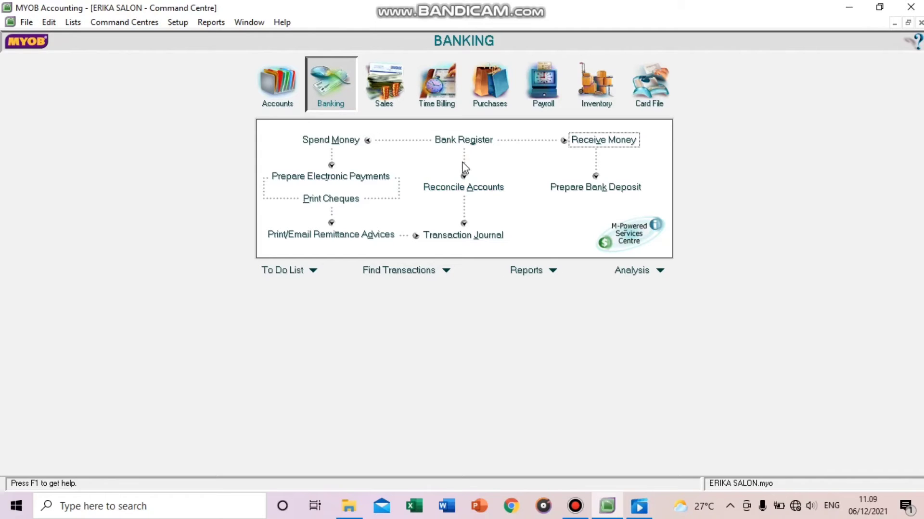
left_click(458, 139)
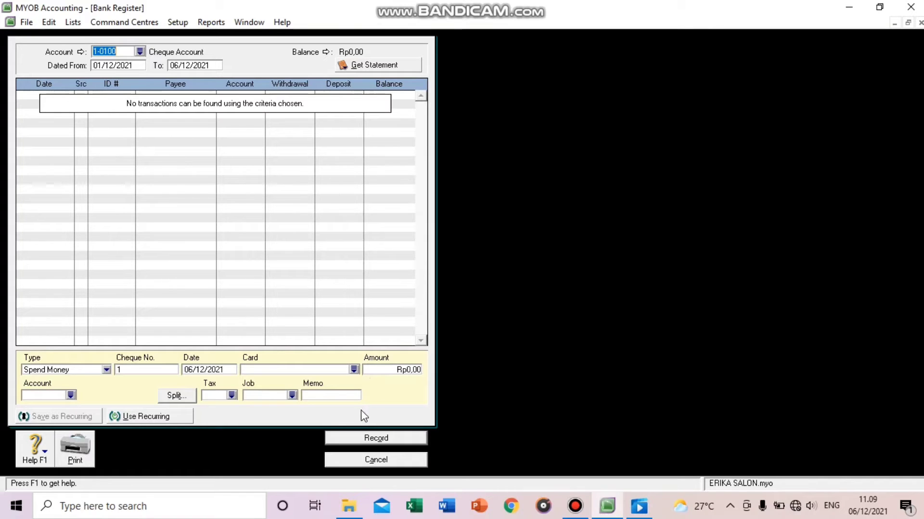
left_click(356, 460)
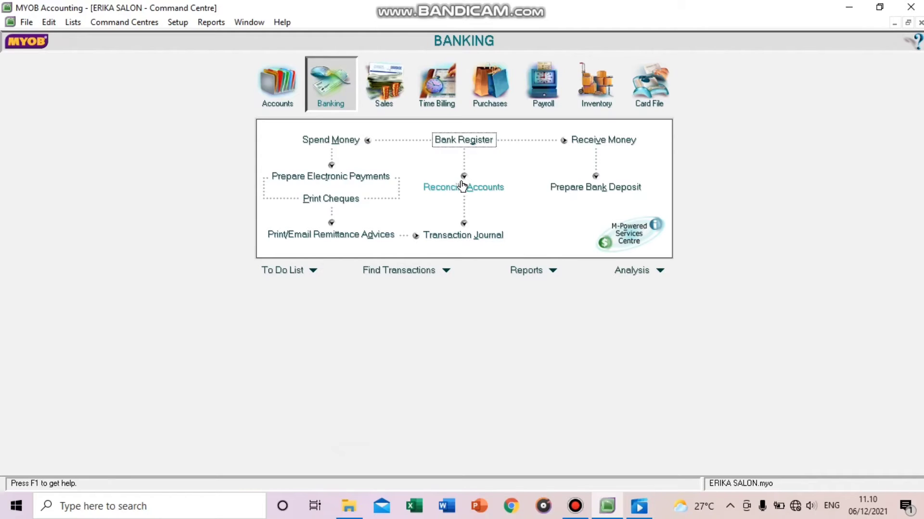
View the Prepare Bank Deposit and Reconcile Accounts windows for the Cheque Account, cancelling each without changes.
left_click(562, 191)
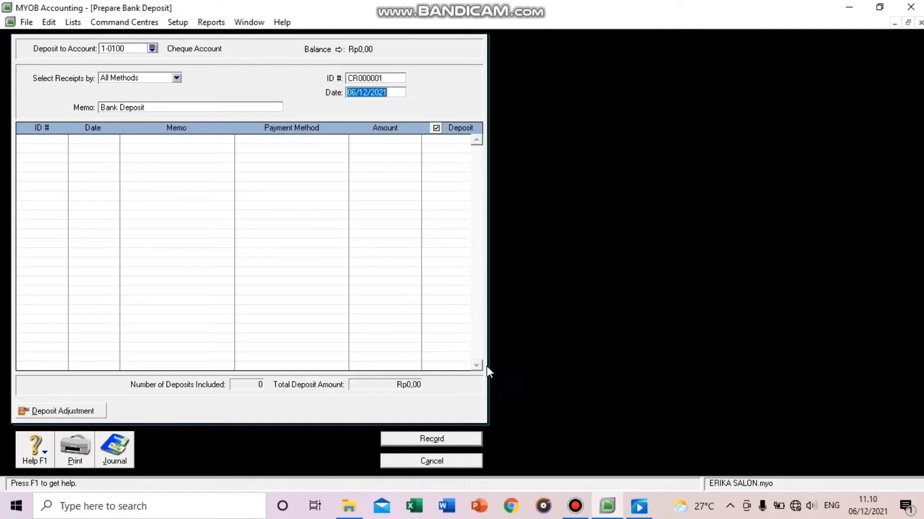
left_click(437, 461)
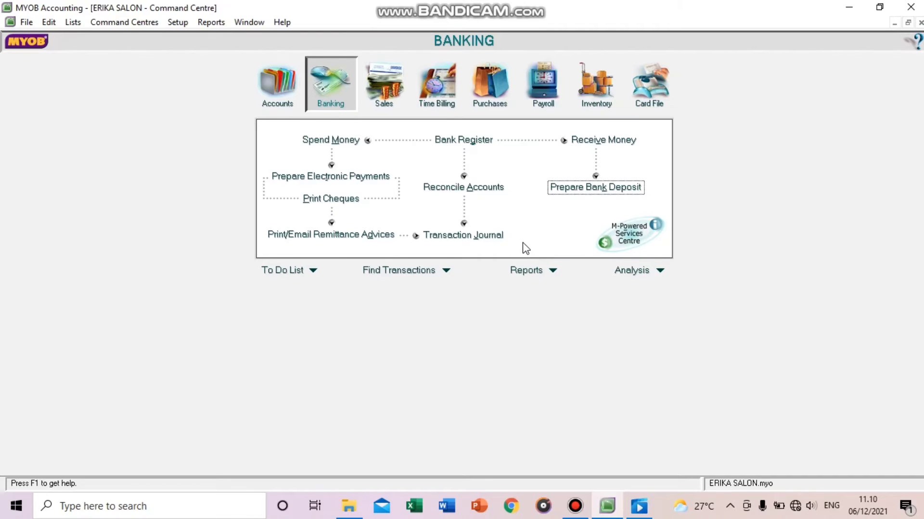
left_click(482, 193)
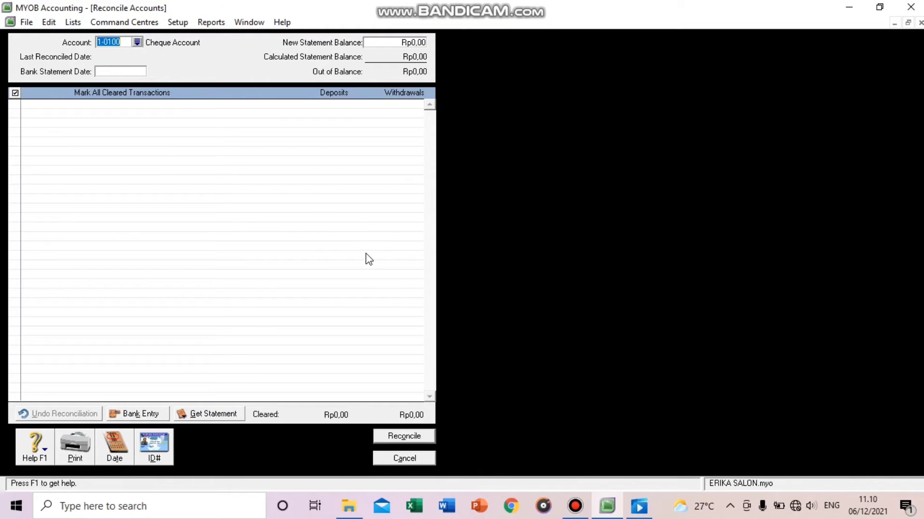
left_click(382, 458)
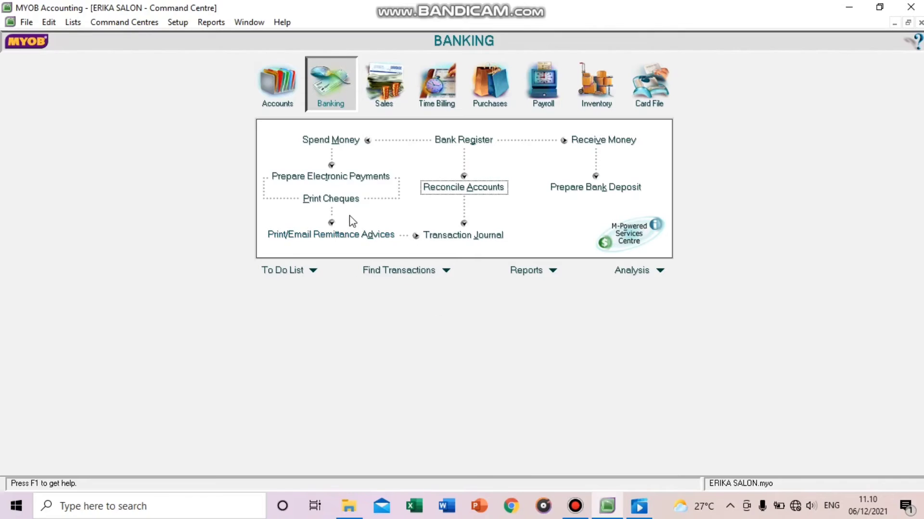
Look through the cheque printing review, the disbursements in the Transaction Journal and the Bank Register, closing each window.
left_click(328, 201)
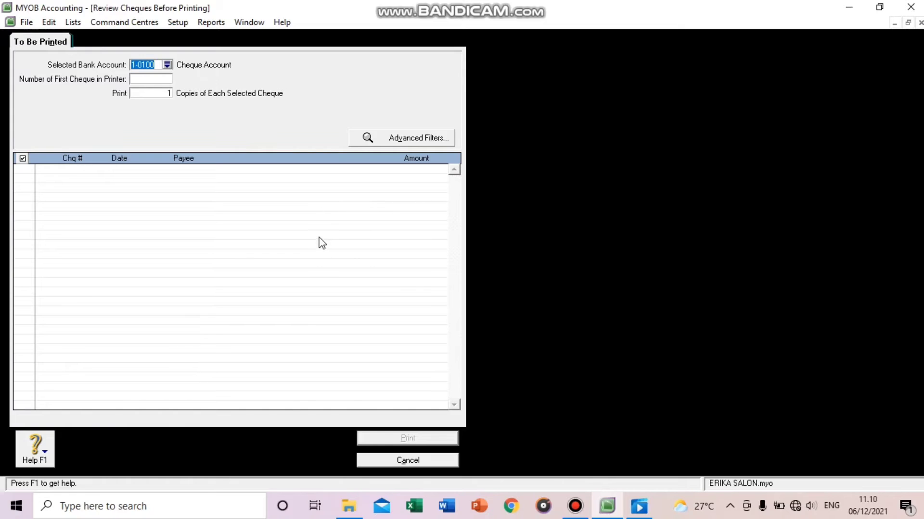
left_click(382, 462)
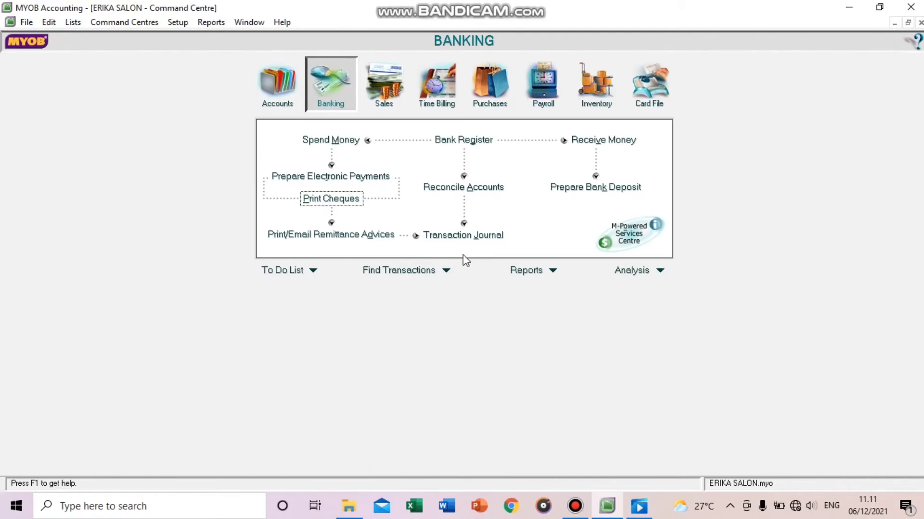
left_click(481, 236)
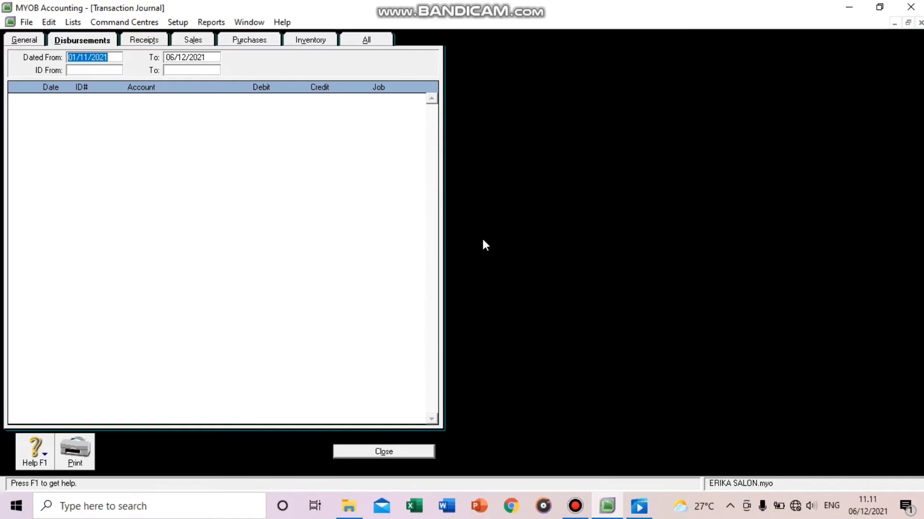
left_click(391, 452)
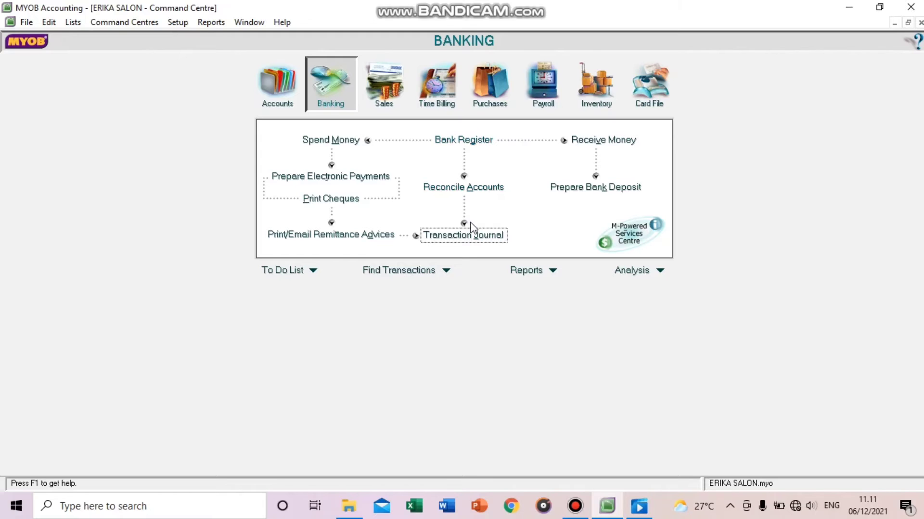
left_click(486, 140)
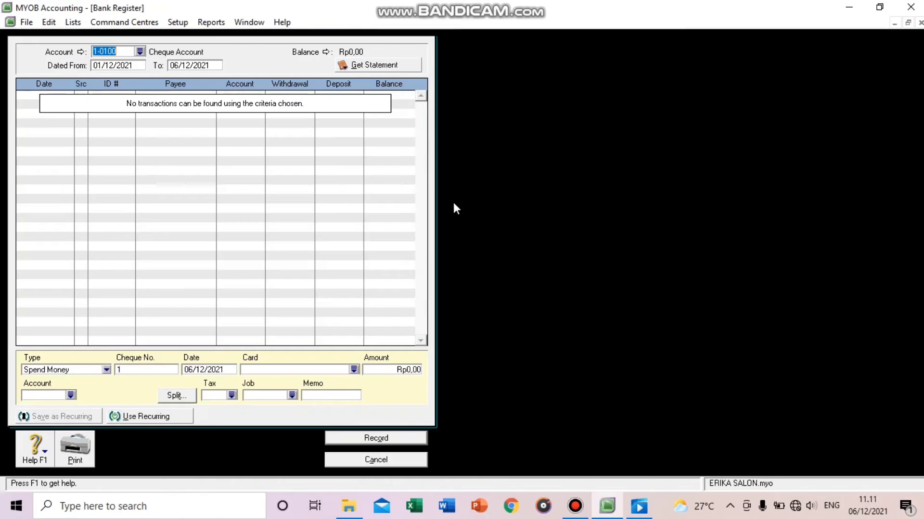
left_click(404, 459)
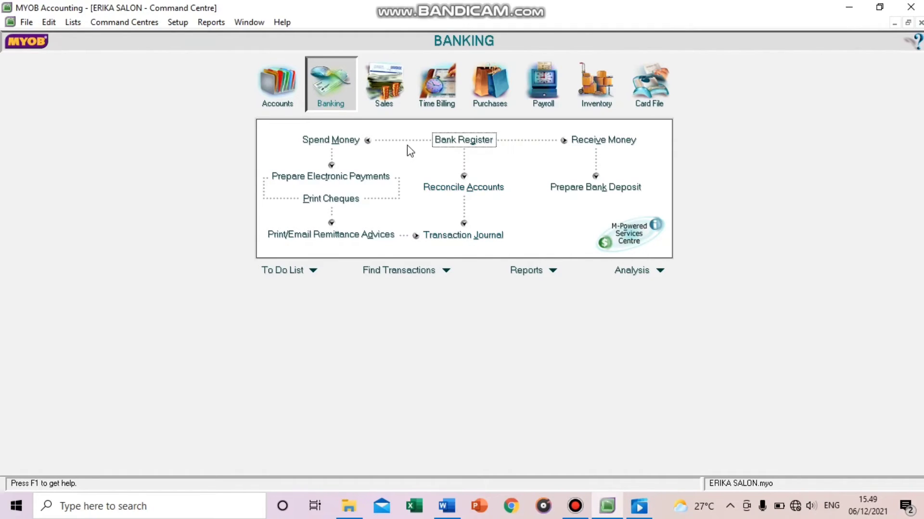
View the Sales Register and a blank service invoice in the Sales command centre, closing both without recording a sale.
left_click(388, 103)
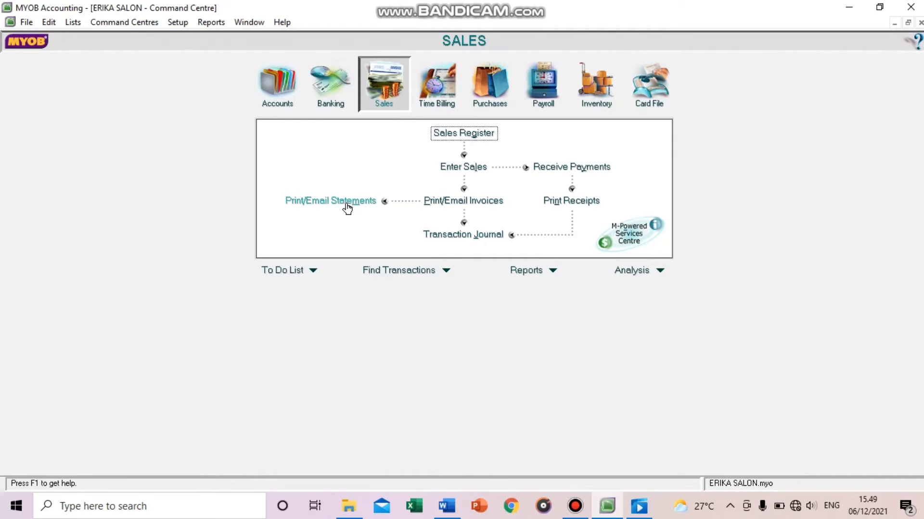
left_click(465, 136)
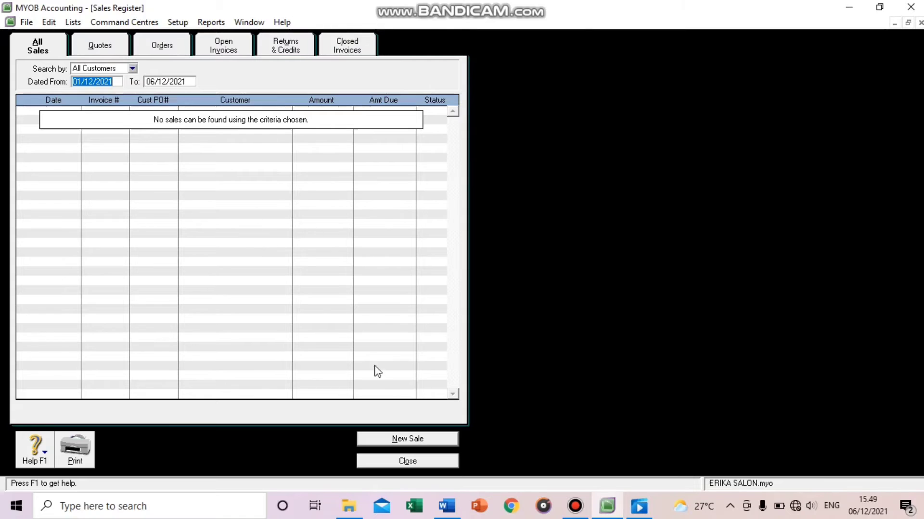
left_click(390, 460)
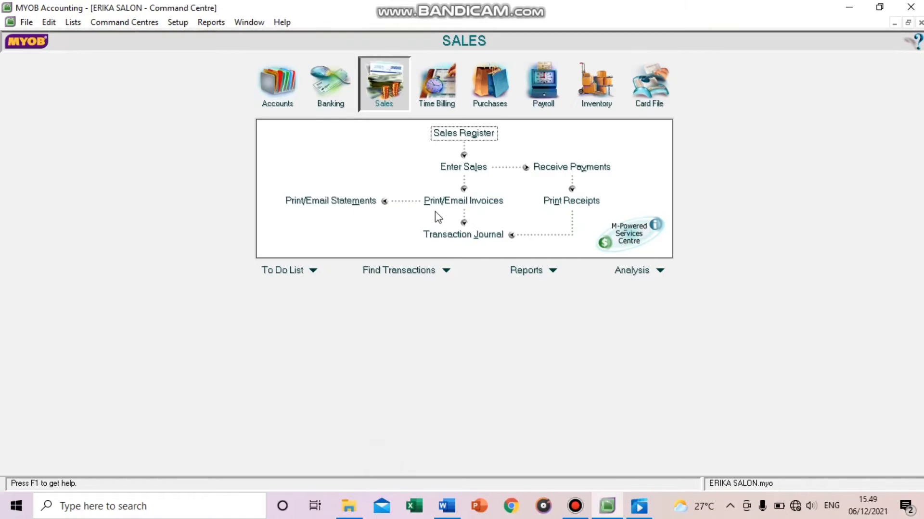
left_click(440, 174)
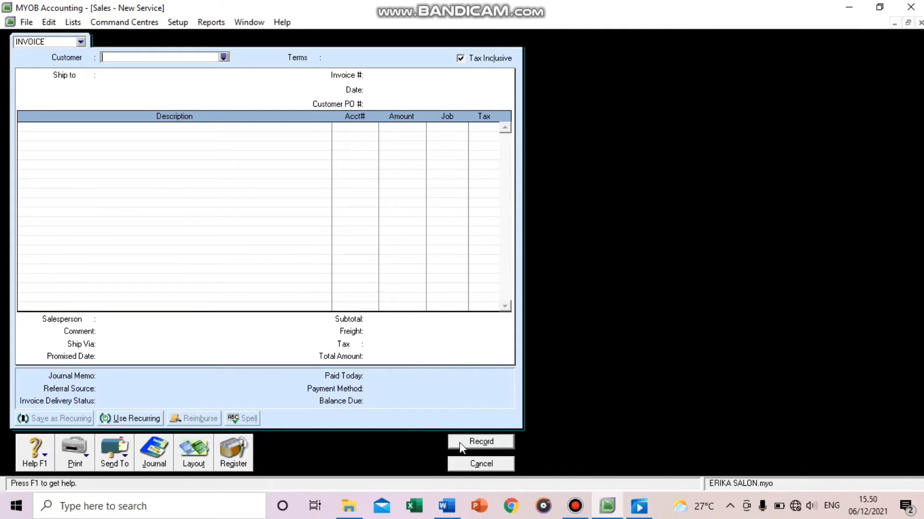
left_click(465, 463)
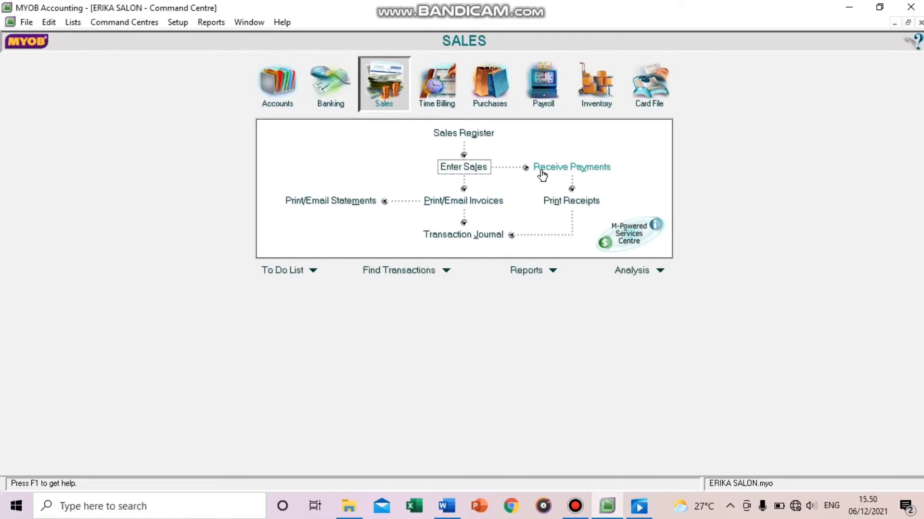
View the review of sales invoices awaiting printing and the Receive Payments form, cancelling both.
left_click(472, 202)
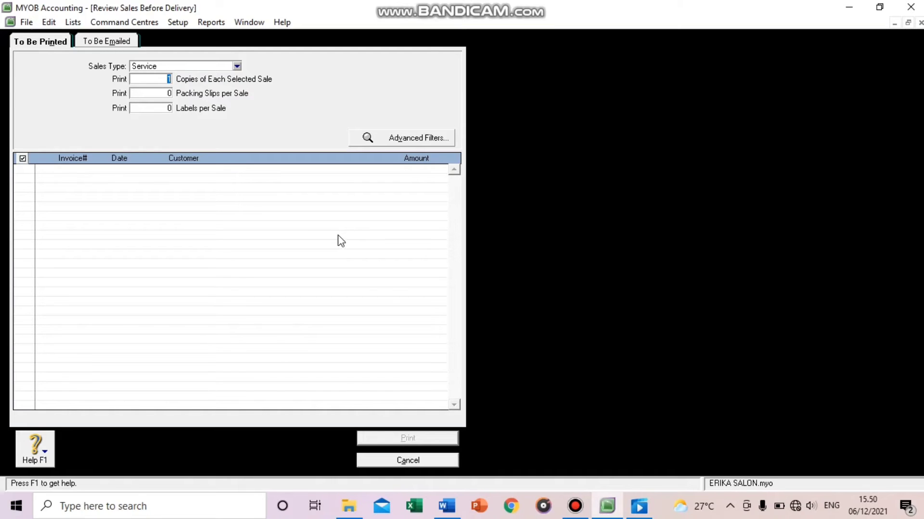
left_click(376, 460)
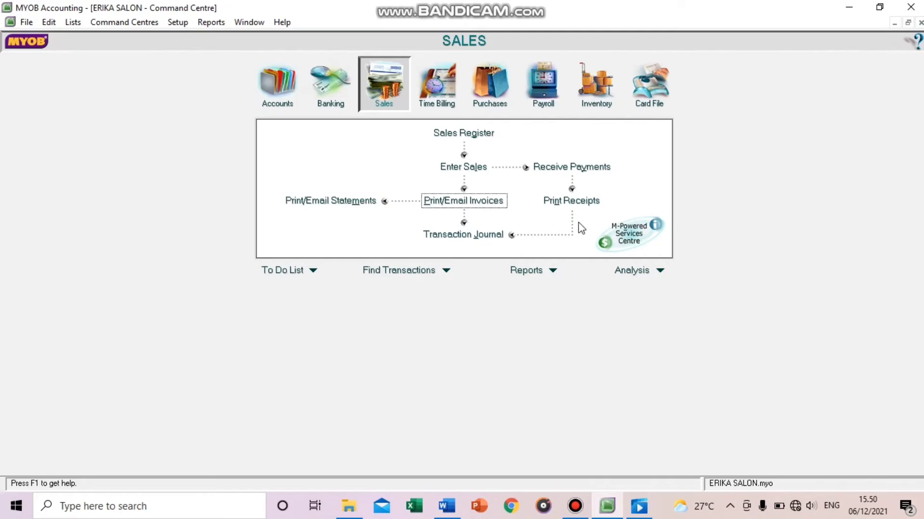
left_click(568, 173)
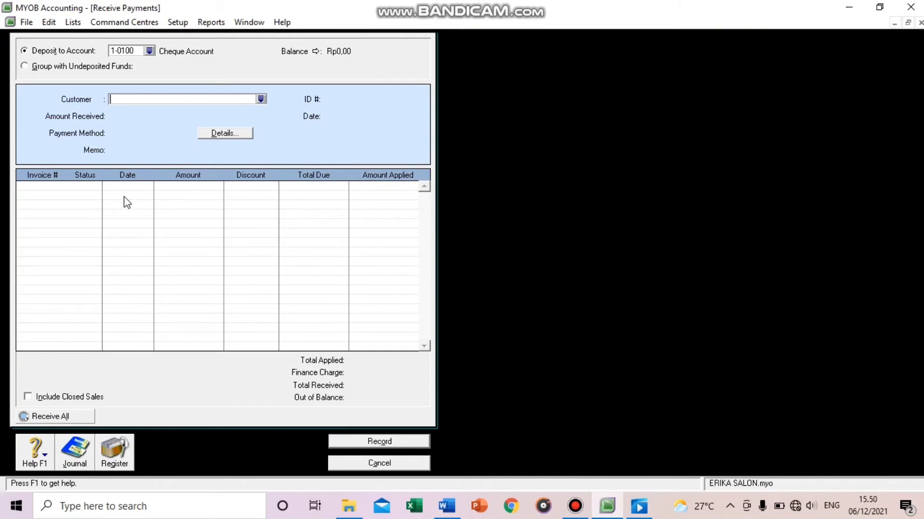
left_click(373, 459)
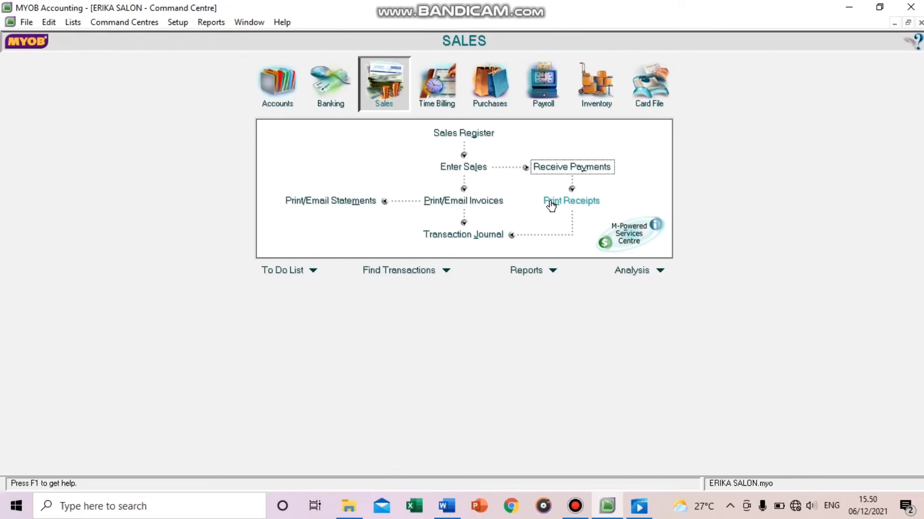
Look through the receipts review, the sales in the Transaction Journal and the customer statements review, closing each window without printing.
left_click(550, 205)
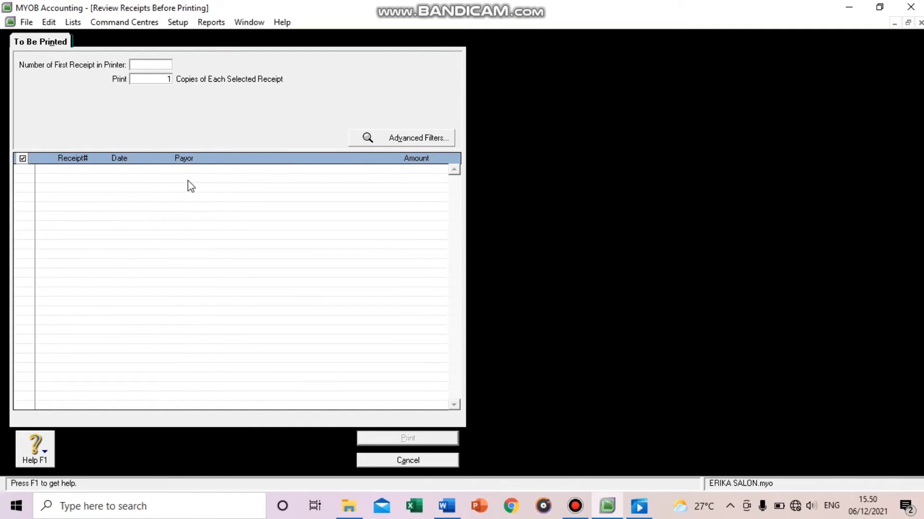
left_click(376, 459)
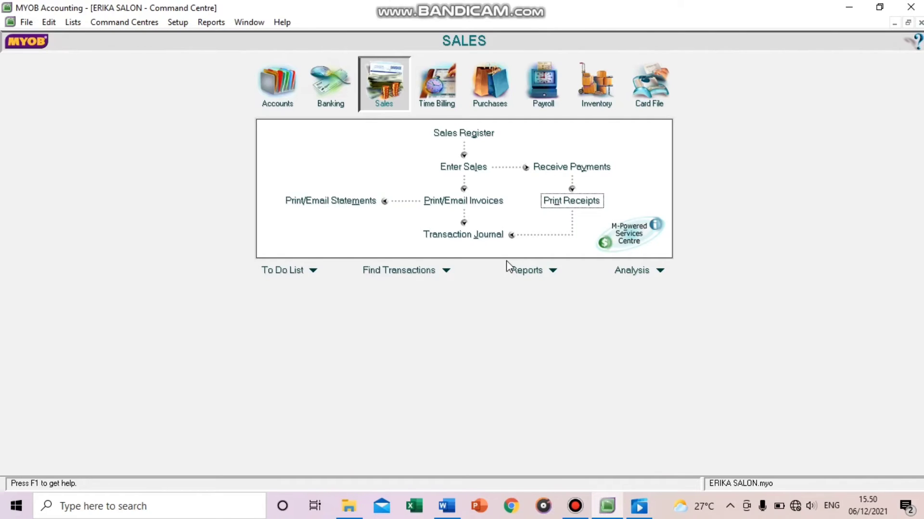
left_click(455, 235)
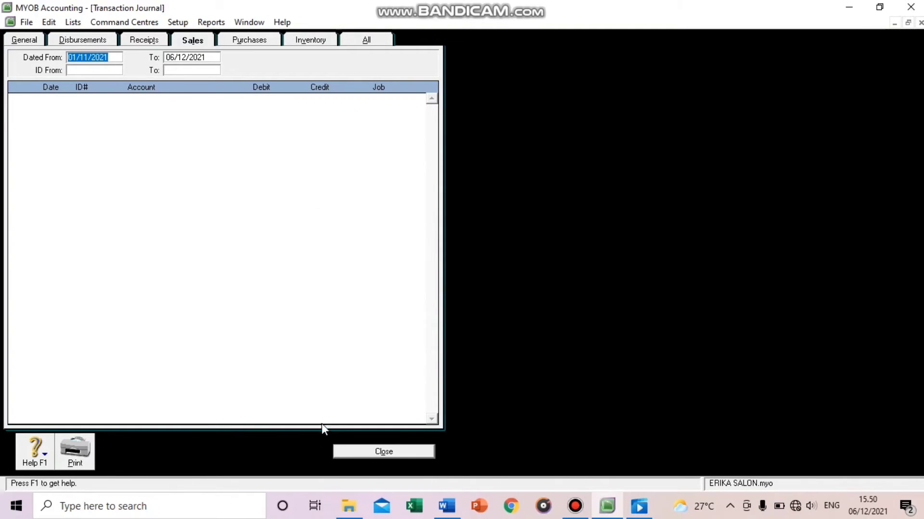
left_click(353, 452)
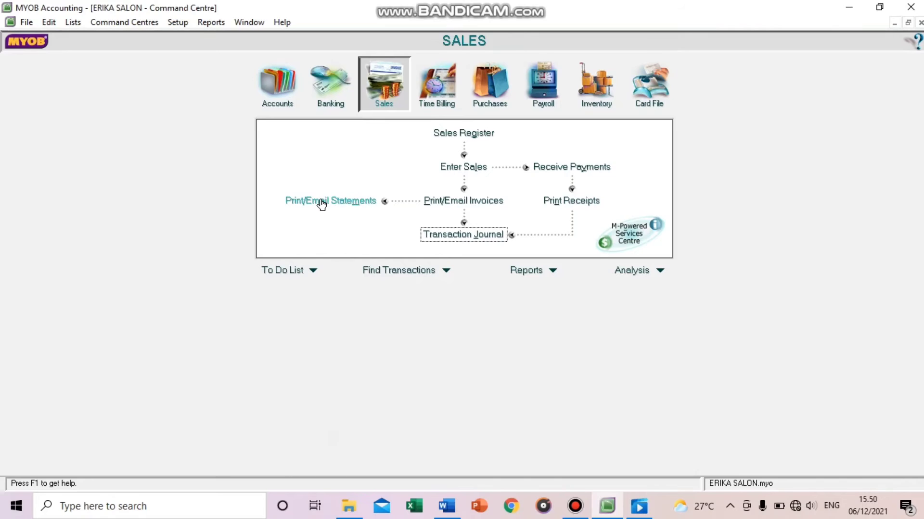
left_click(322, 202)
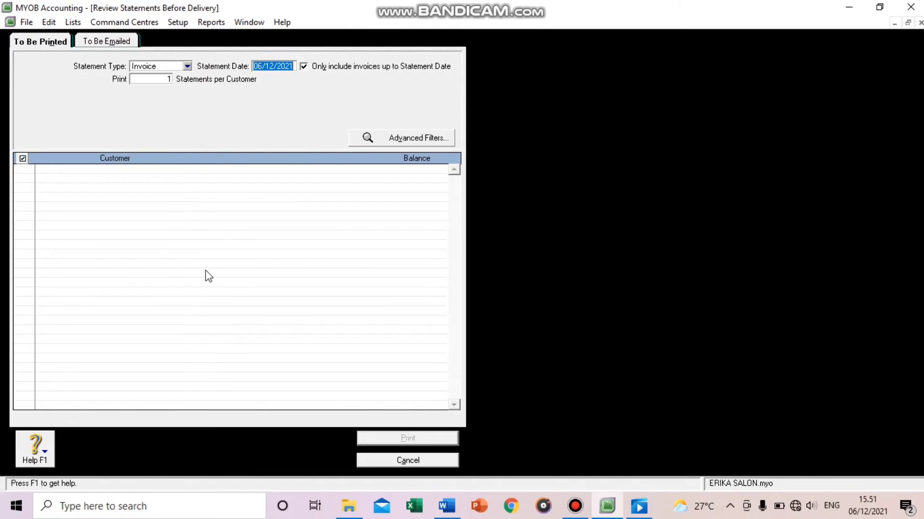
left_click(391, 461)
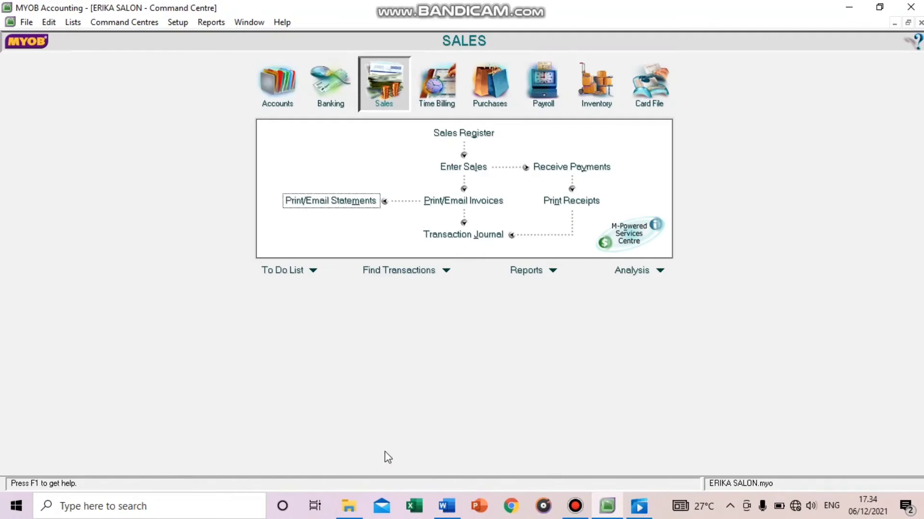
View the Activities List and a blank activity slip in the Time Billing command centre, closing both without recording.
left_click(430, 104)
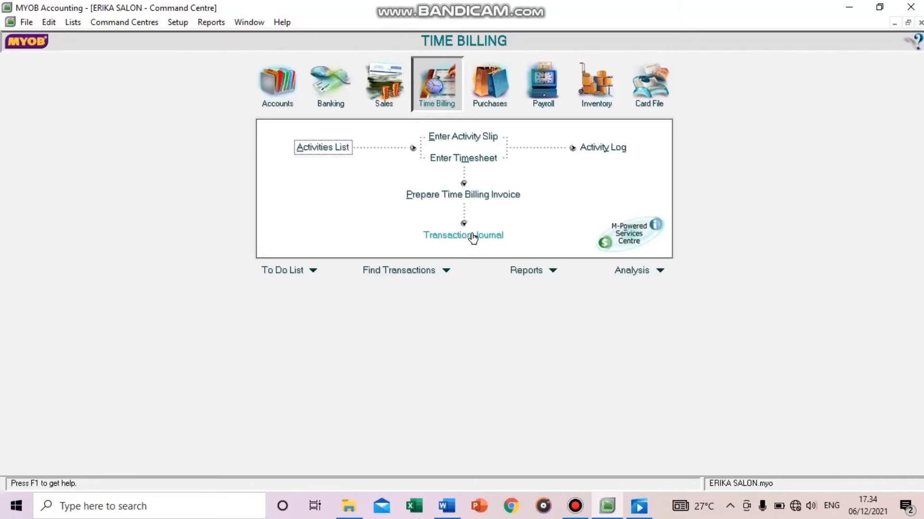
left_click(303, 150)
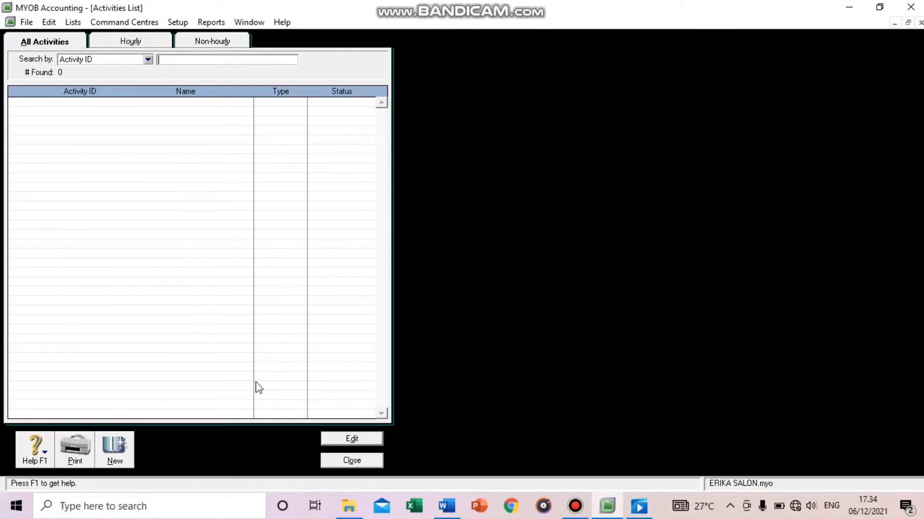
left_click(351, 460)
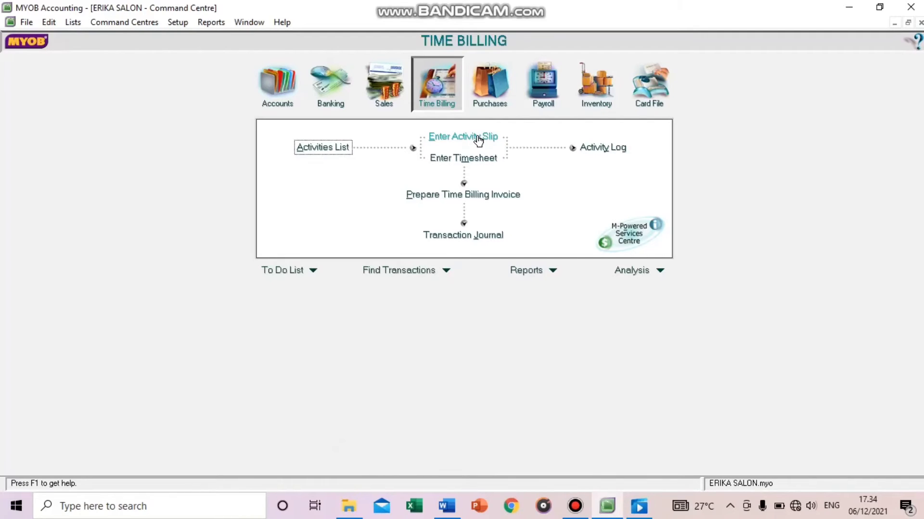
left_click(482, 140)
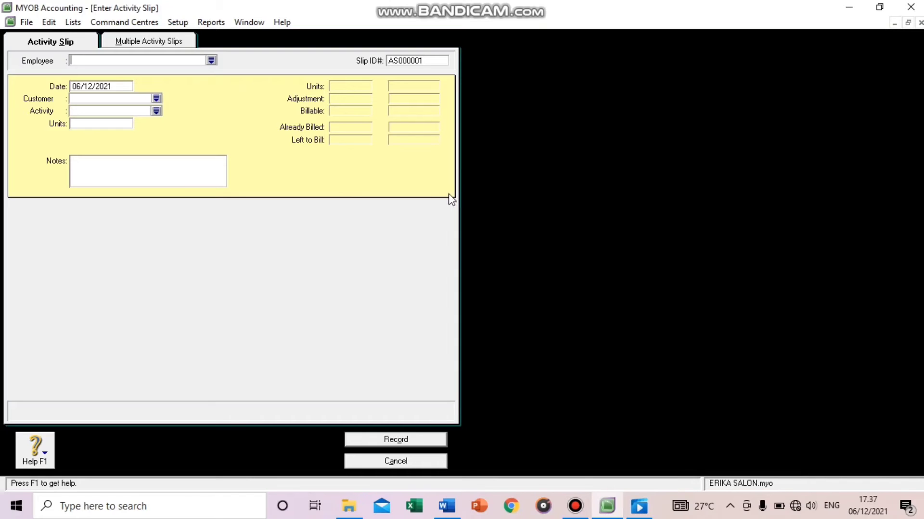
left_click(438, 461)
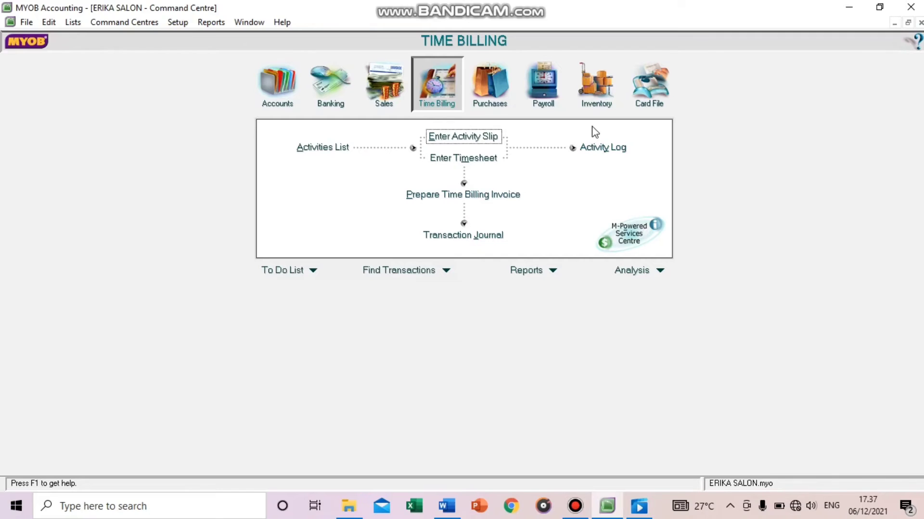
Look through the Activity Log, the Time Billing invoice customer list and the Transaction Journal, closing each window.
left_click(598, 148)
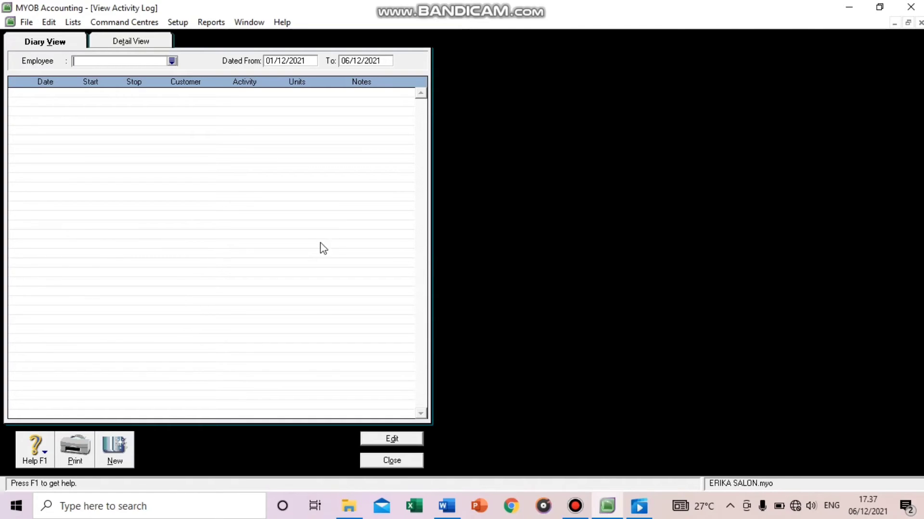
left_click(371, 462)
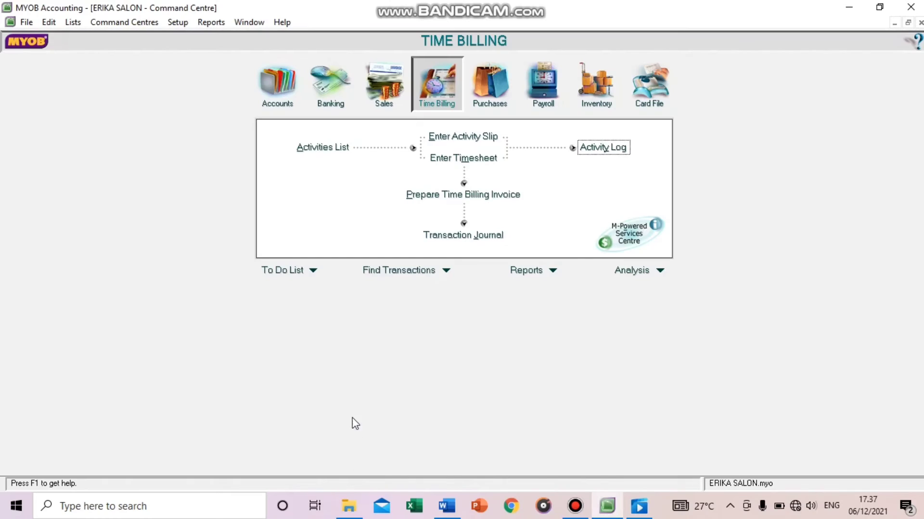
left_click(436, 196)
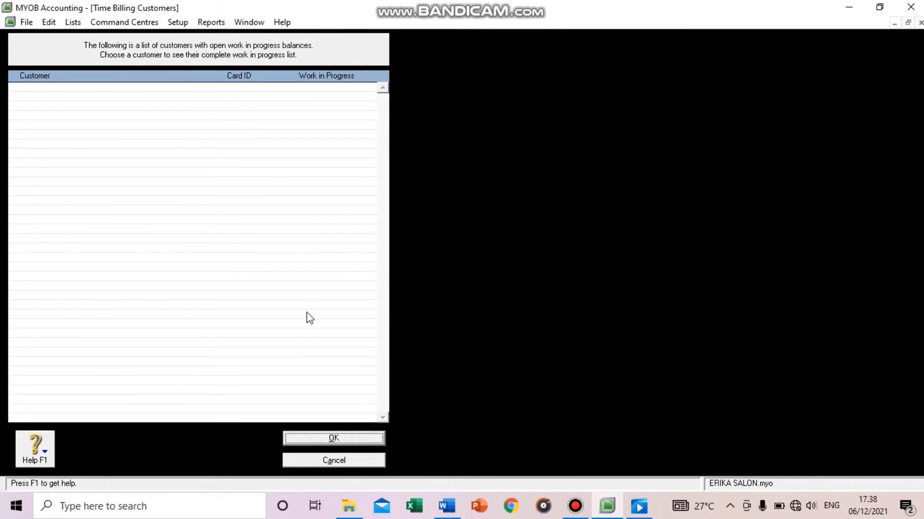
left_click(328, 460)
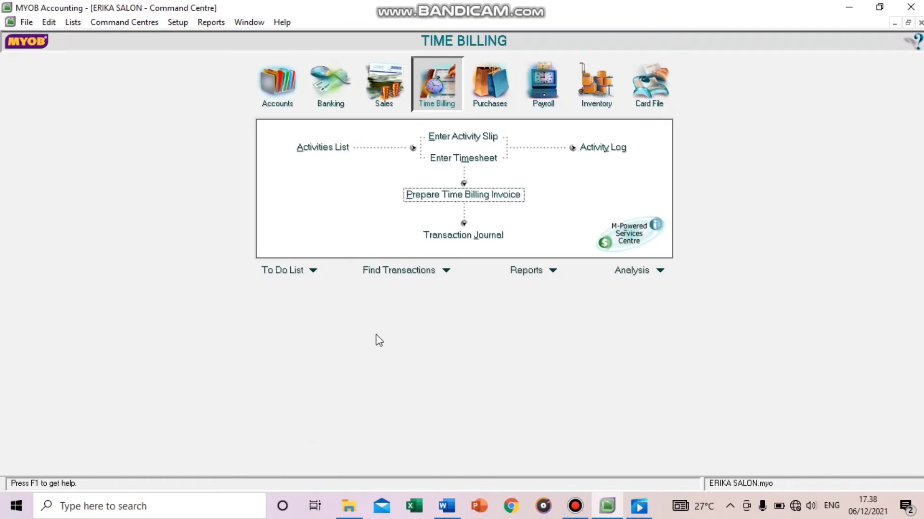
left_click(427, 238)
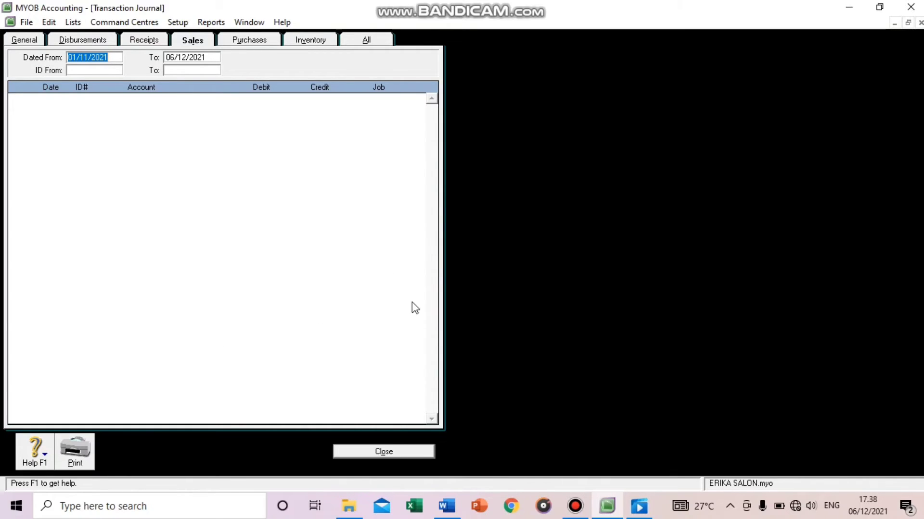
left_click(408, 457)
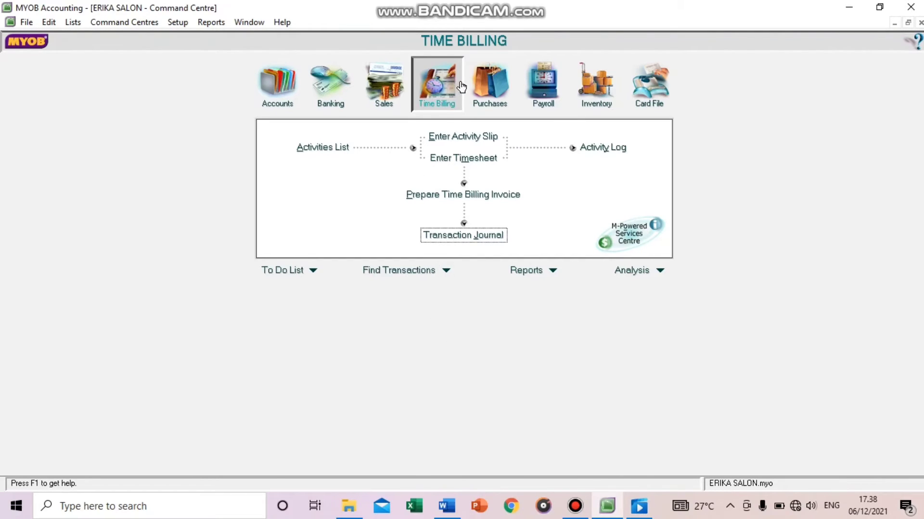
View the Purchases Register and a blank service bill in the Purchases command centre, closing both without recording a purchase.
left_click(491, 93)
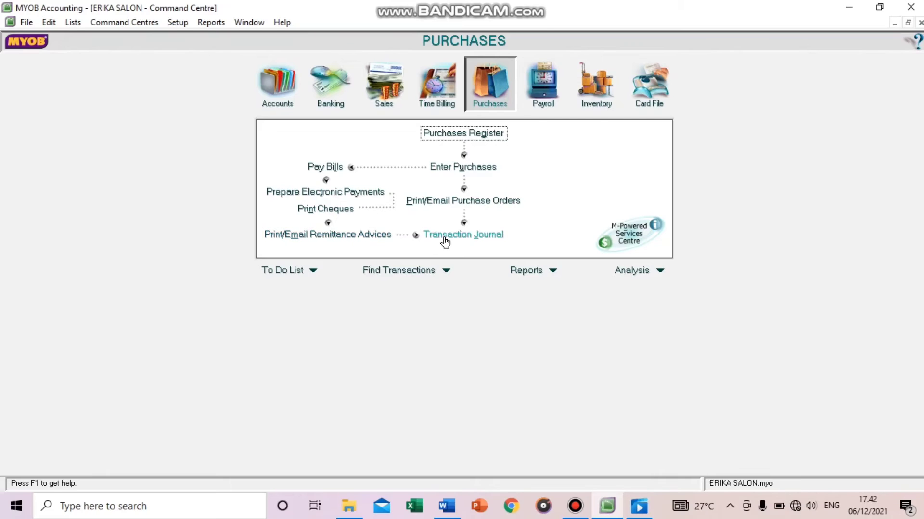
left_click(465, 135)
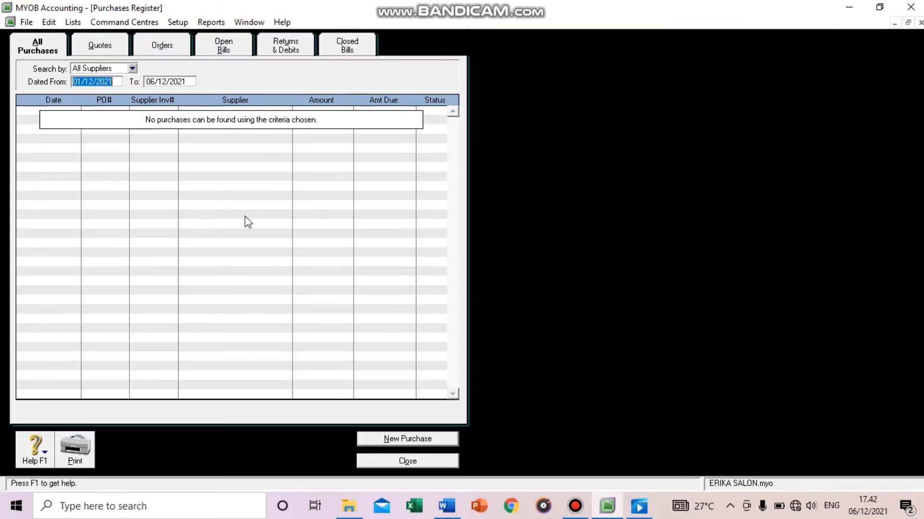
left_click(407, 461)
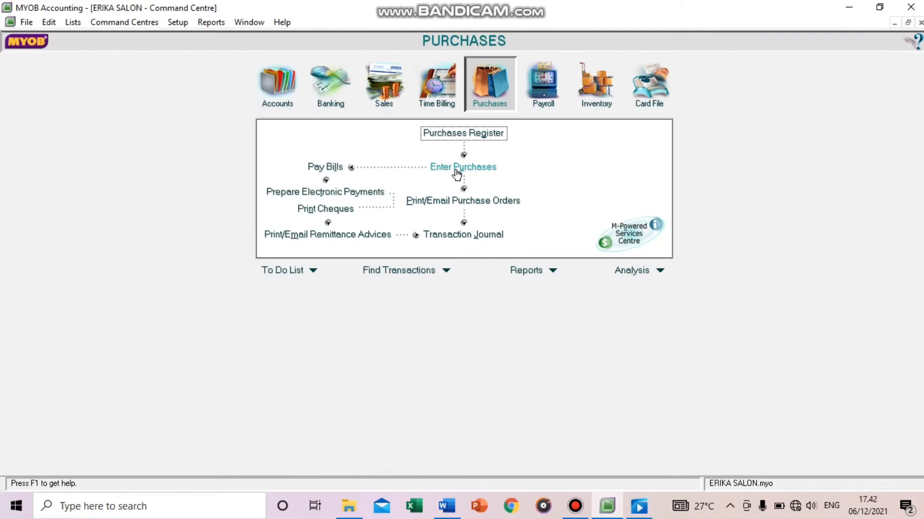
left_click(457, 175)
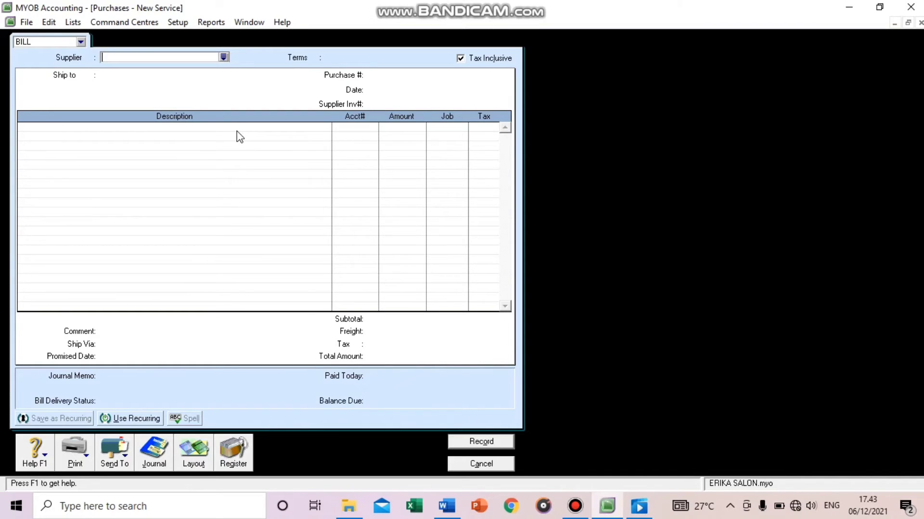
left_click(468, 464)
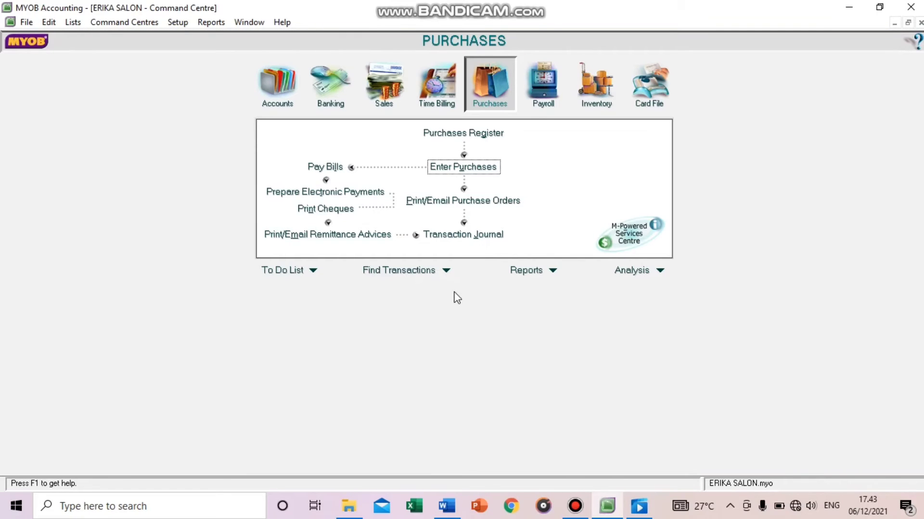
View the Pay Bills and Prepare Electronic Payments forms for the Cheque Account, cancelling both.
left_click(321, 168)
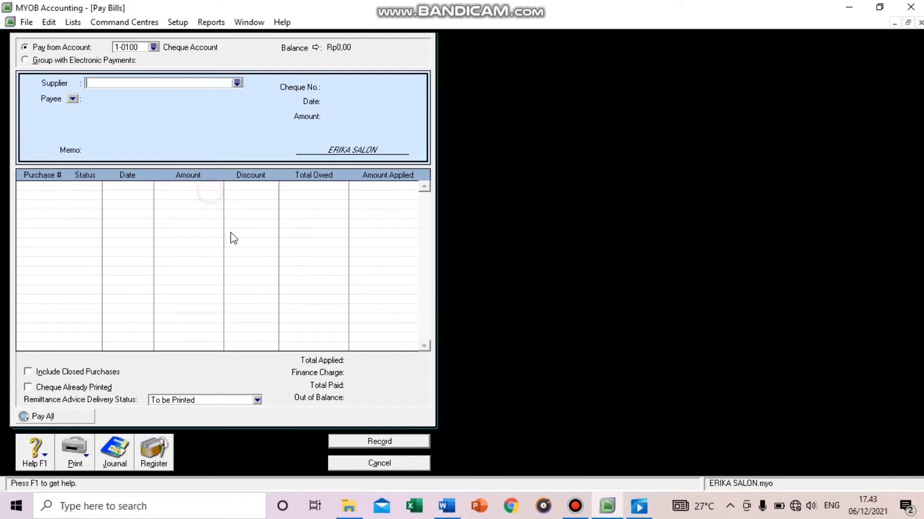
left_click(357, 463)
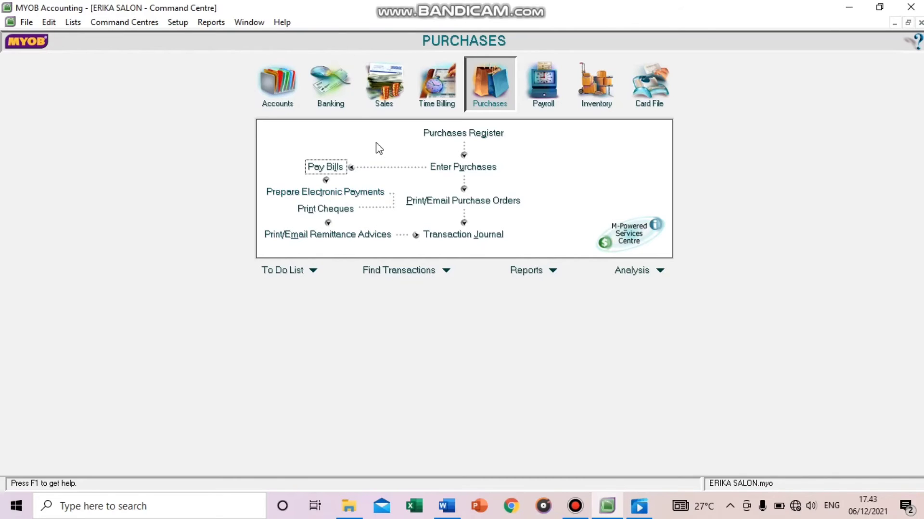
left_click(349, 192)
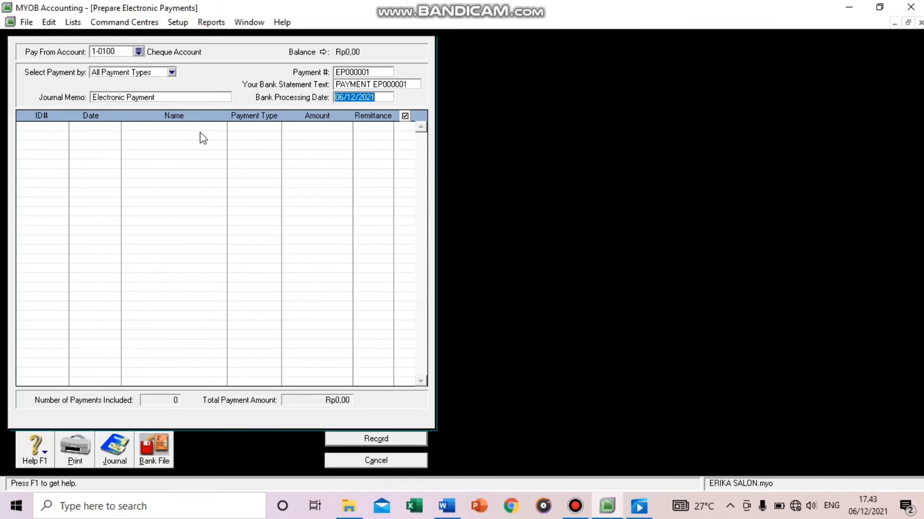
left_click(347, 461)
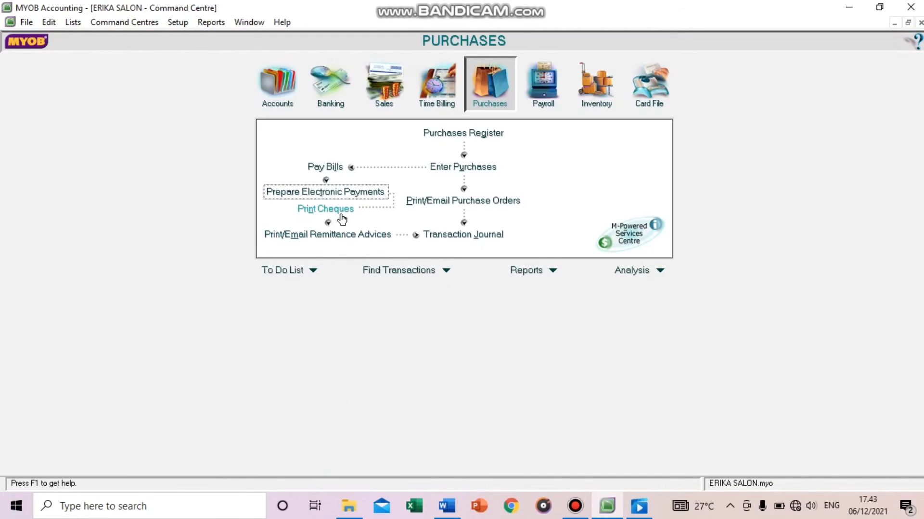
Look through the purchase order review, the cheque printing review and the purchases in the Transaction Journal, closing each window.
left_click(416, 202)
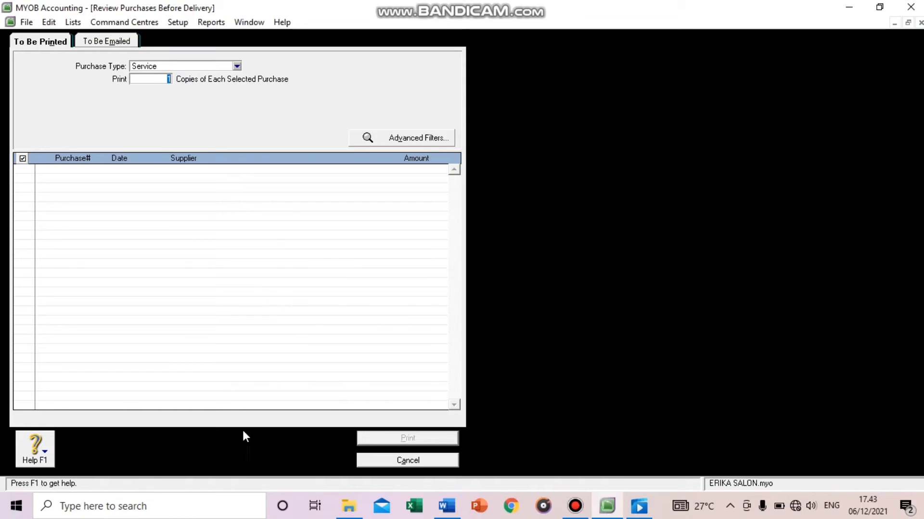
left_click(402, 460)
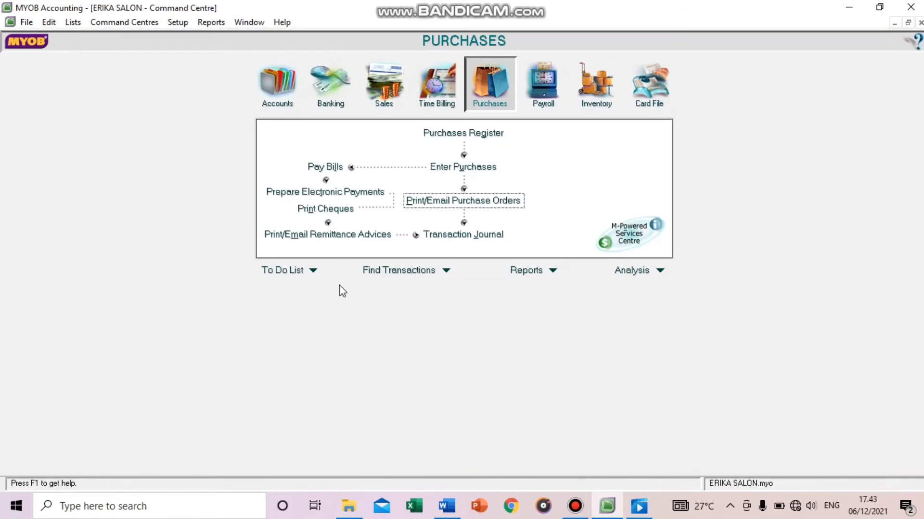
left_click(336, 210)
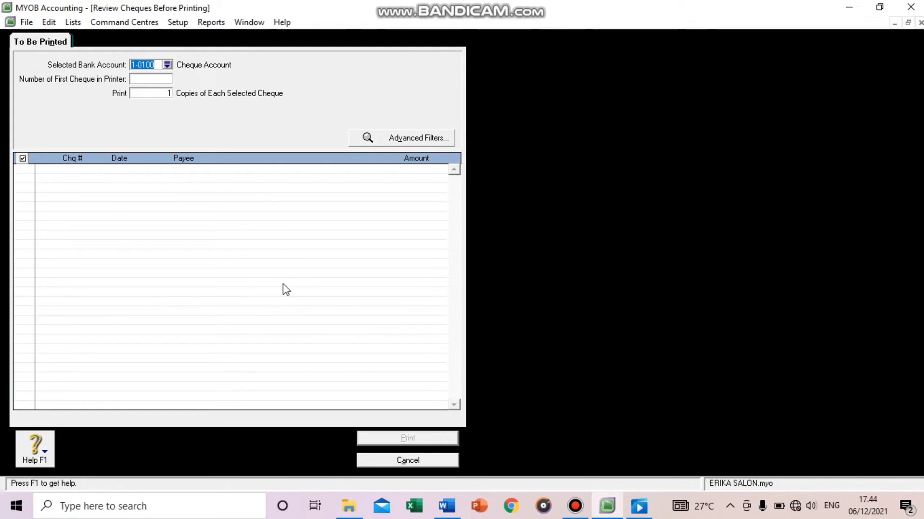
left_click(415, 460)
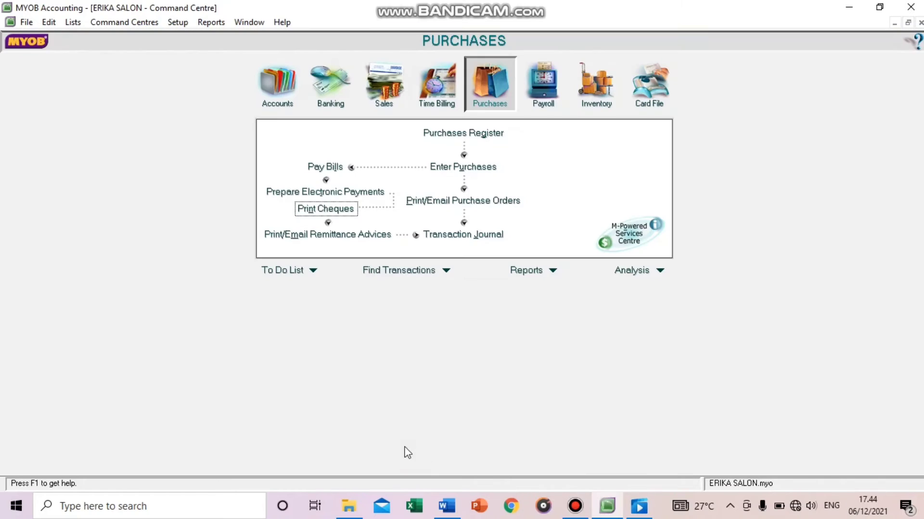
left_click(422, 239)
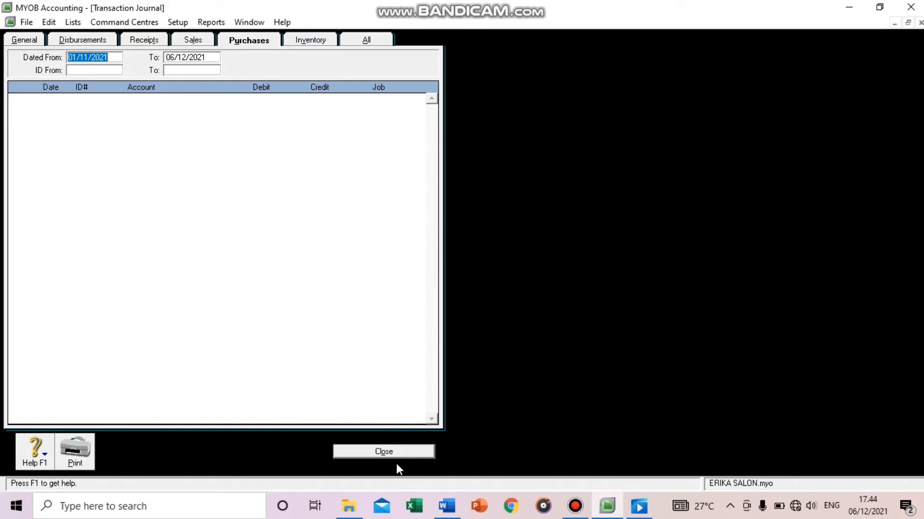
left_click(385, 452)
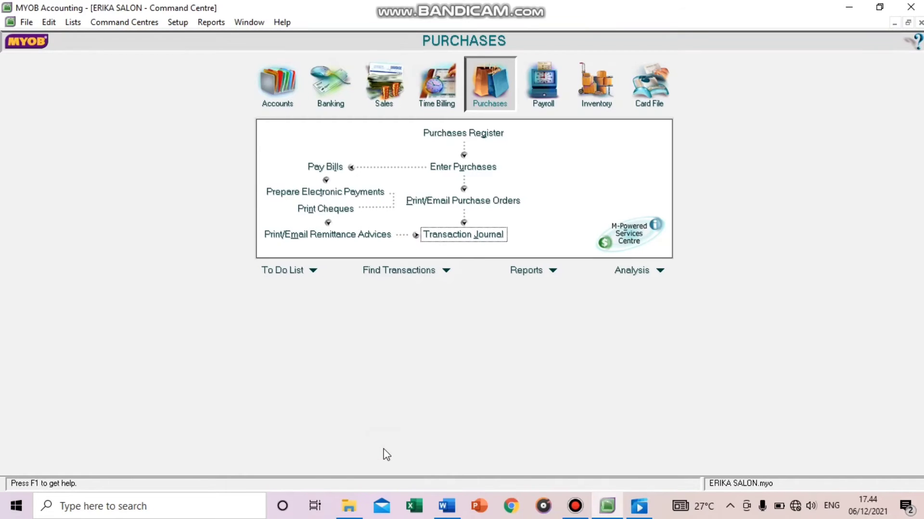
Try to open Payroll Categories and Enter Timesheet in the Payroll command centre, cancelling the tax table loading each time.
left_click(545, 91)
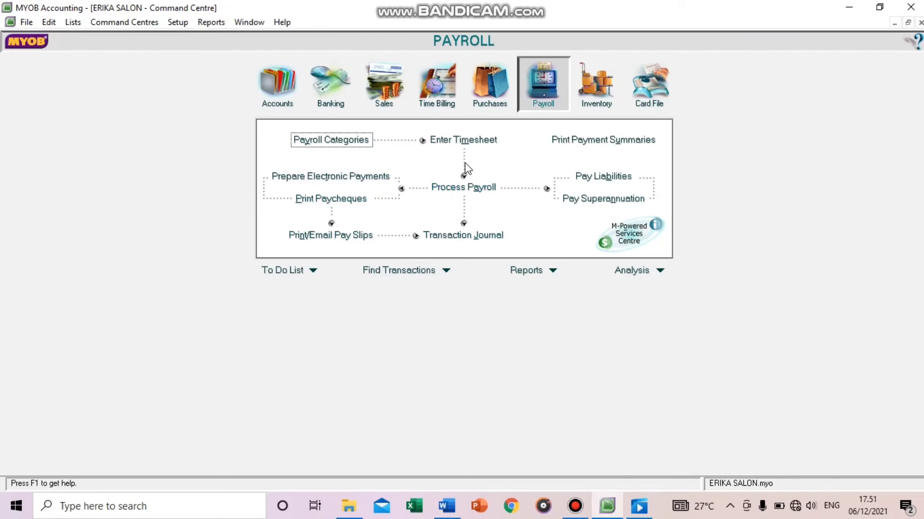
left_click(360, 140)
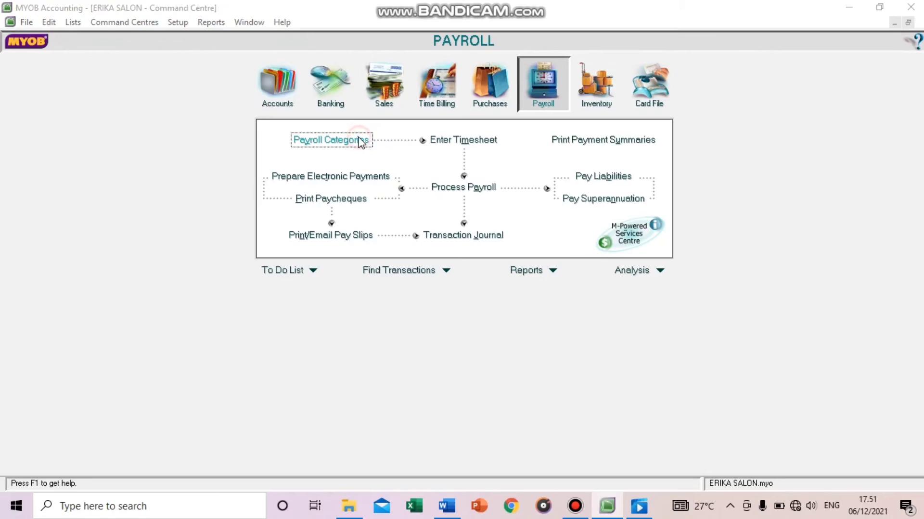
left_click(465, 298)
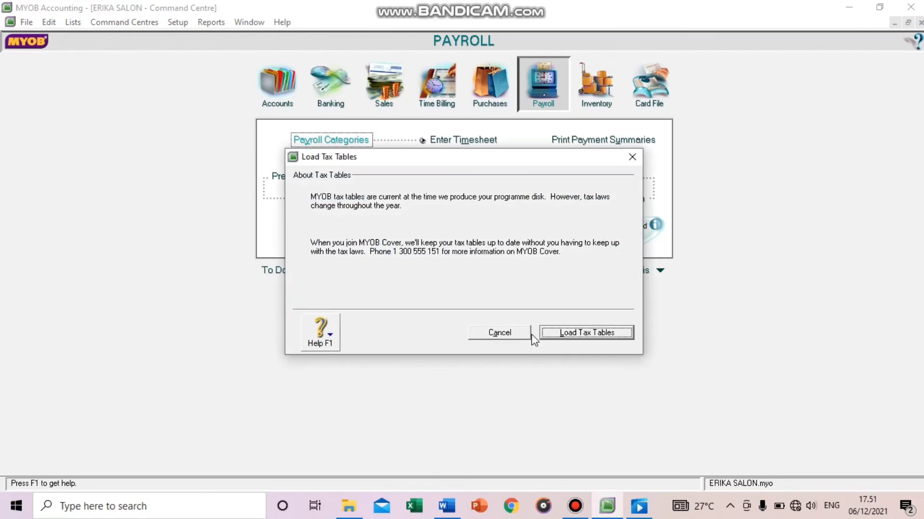
left_click(499, 332)
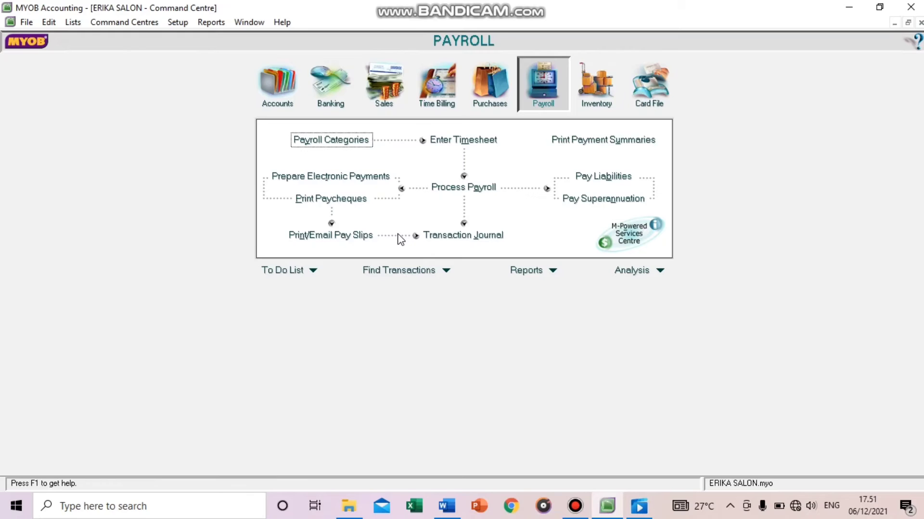
left_click(464, 139)
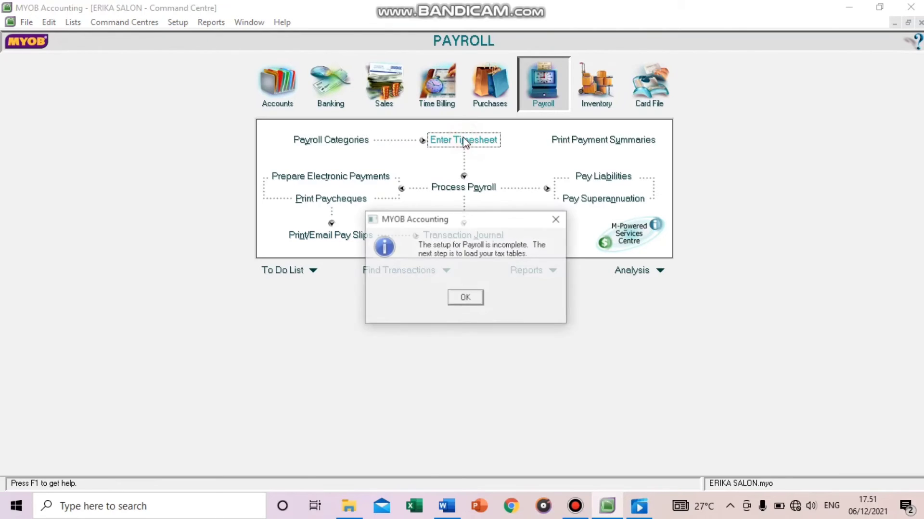
left_click(454, 298)
left_click(495, 333)
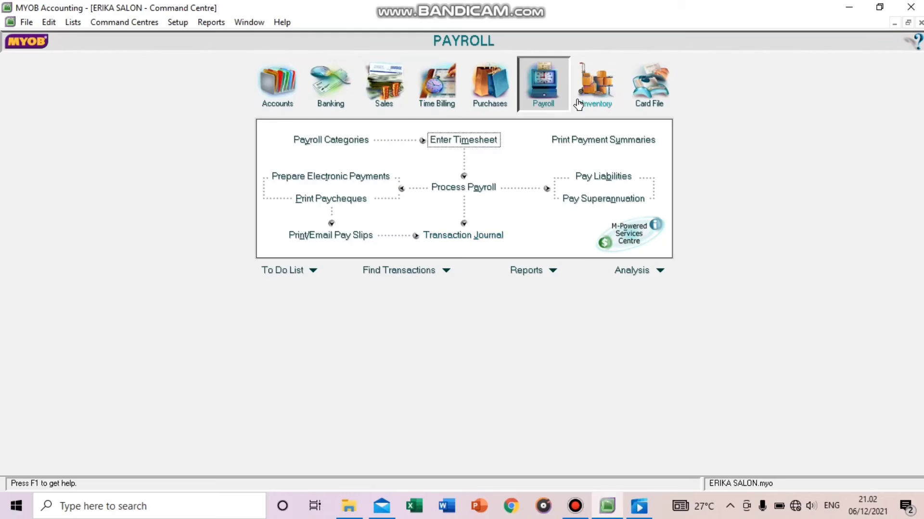
View the Inventory and Card File command centres and return to the Accounts command centre.
left_click(578, 105)
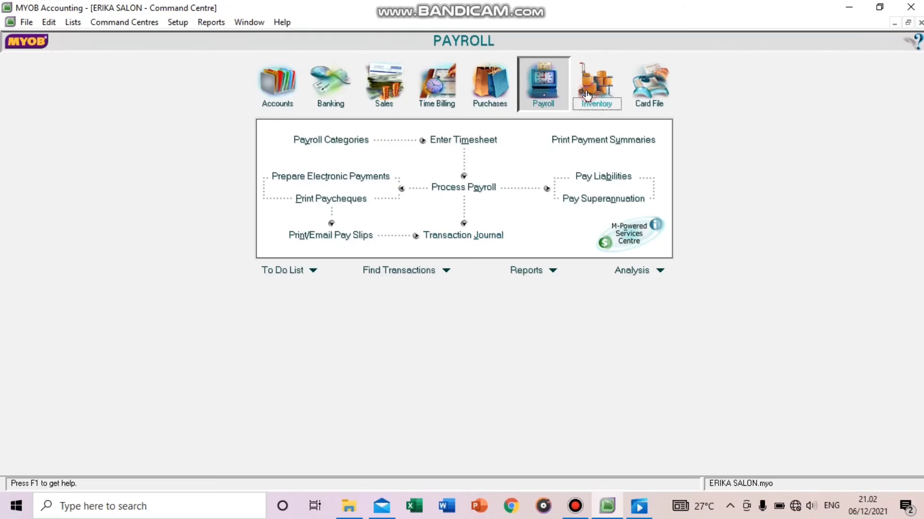
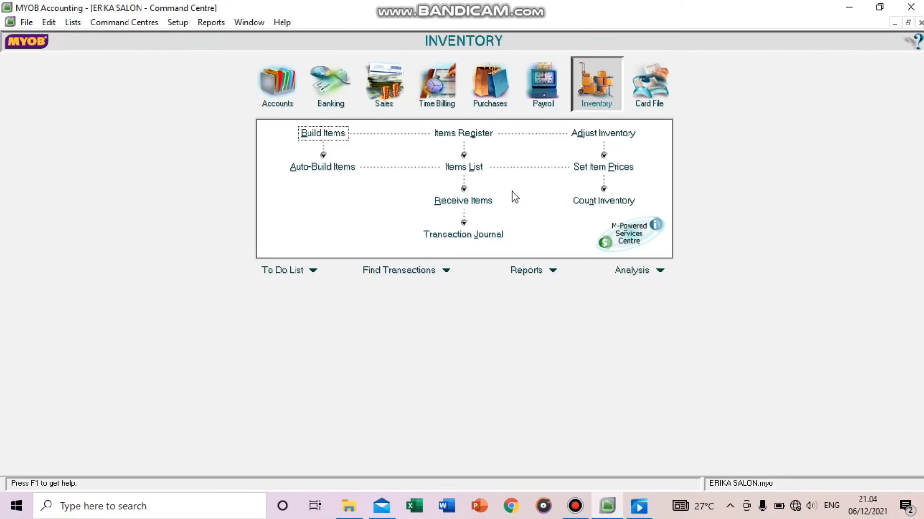
left_click(648, 100)
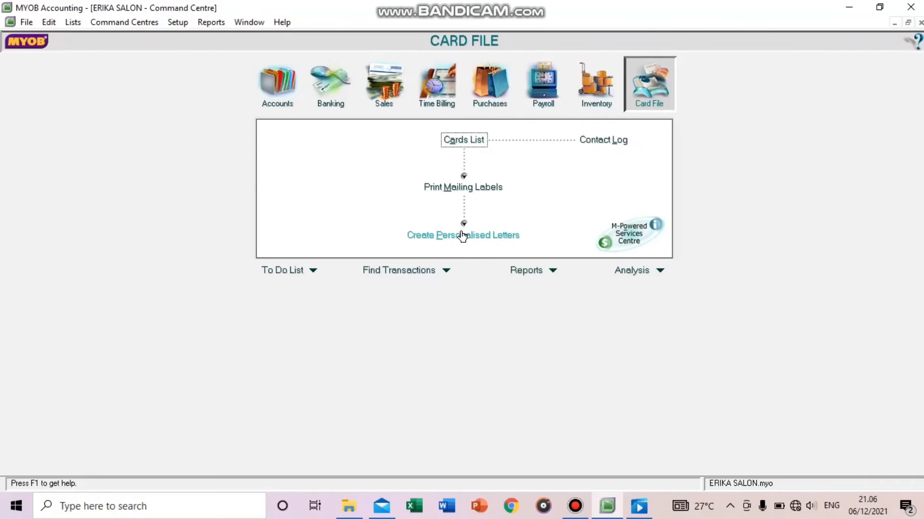
left_click(26, 22)
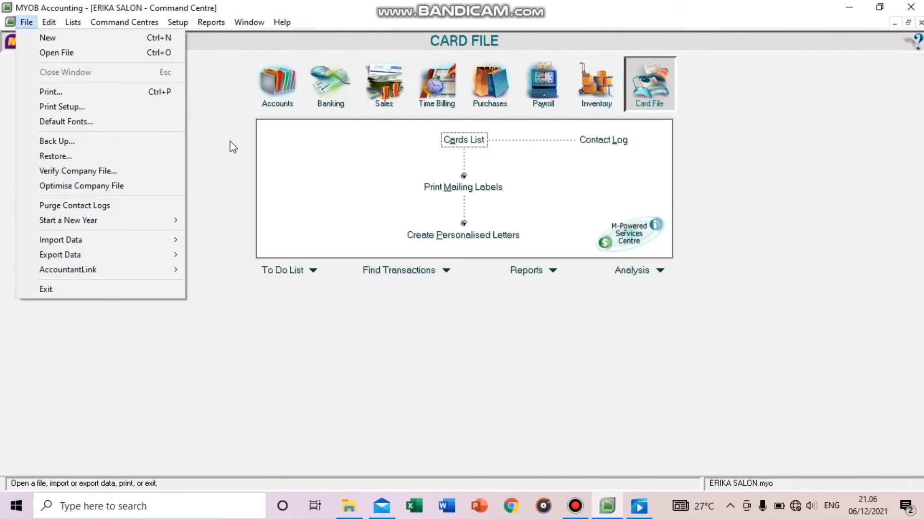
left_click(220, 95)
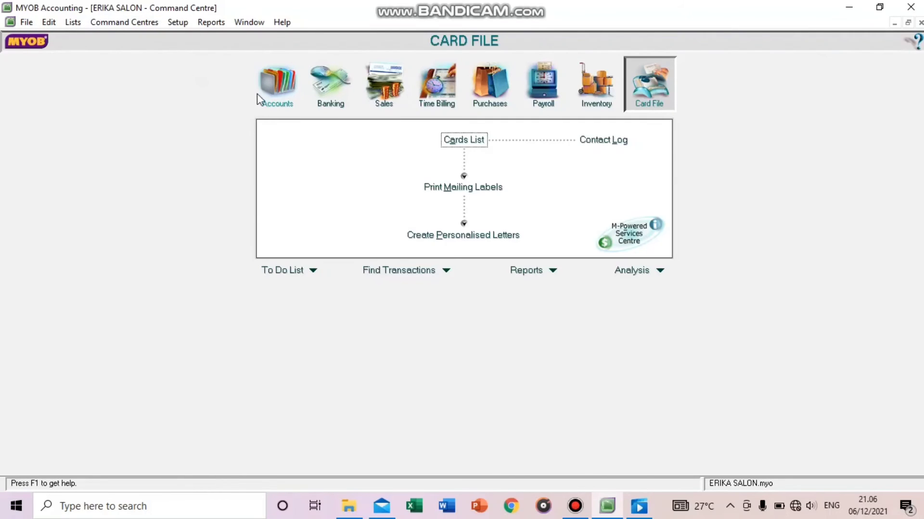
left_click(277, 83)
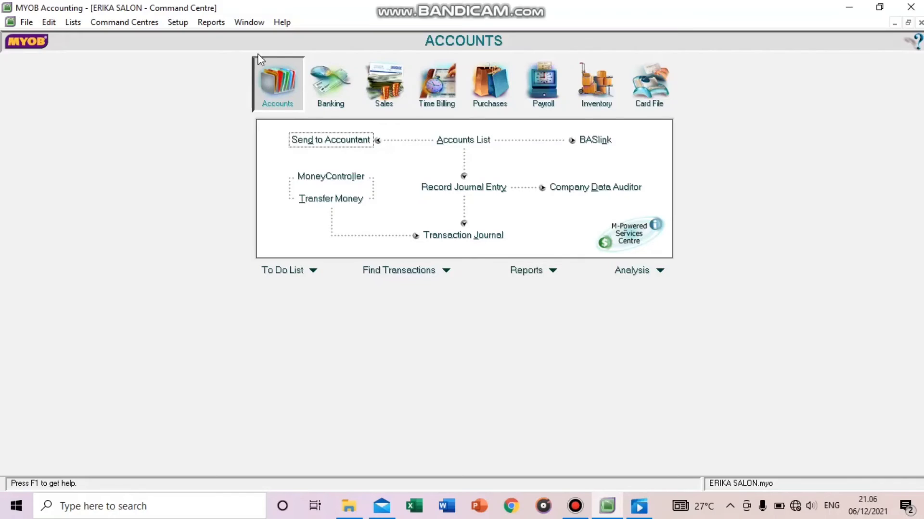
Start a backup of the company file and M-Powered Services Centre only, checking the company file for errors.
left_click(26, 22)
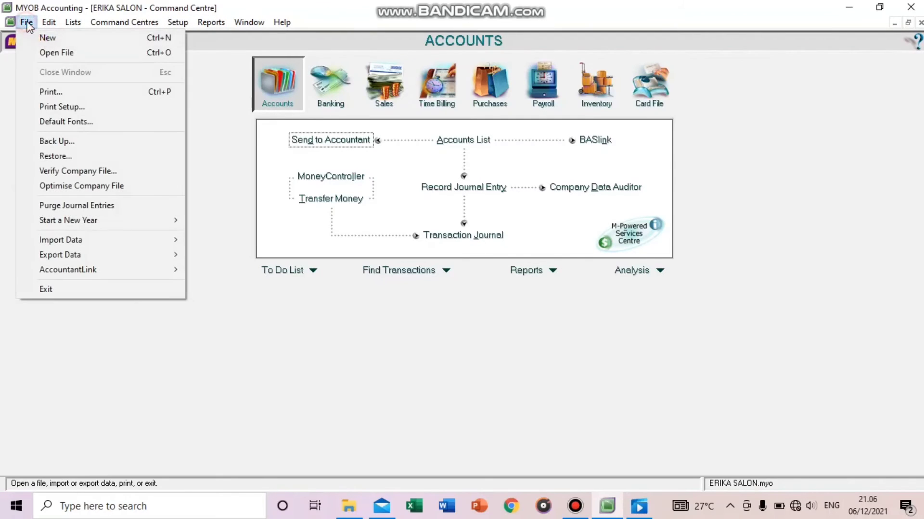
left_click(62, 141)
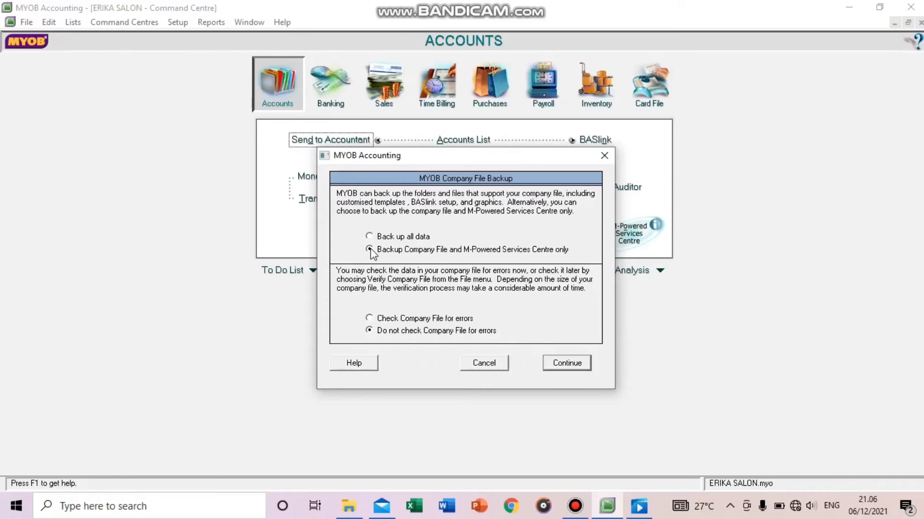
left_click(370, 318)
left_click(548, 364)
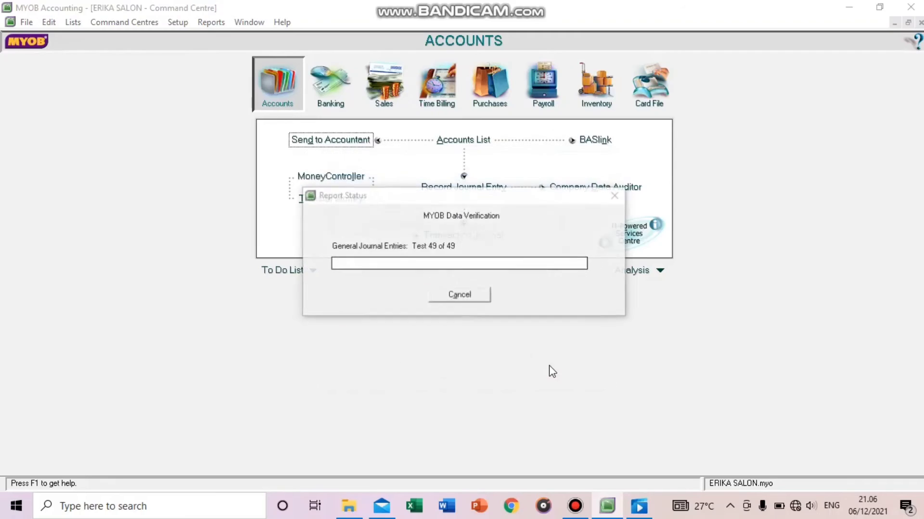
left_click(478, 288)
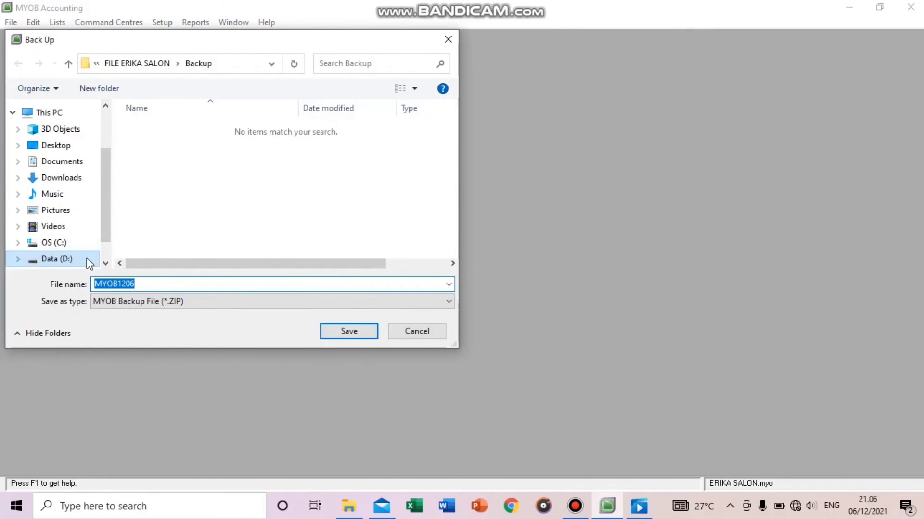
Save the backup as the ZIP file MYOB1206 on the Data (D:) drive.
left_click(87, 258)
scroll(217, 218, "down", 1)
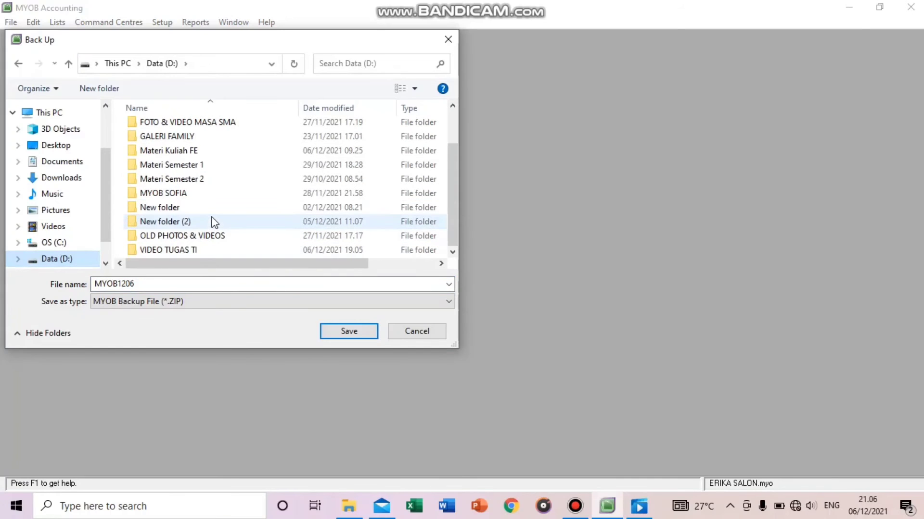
left_click(357, 330)
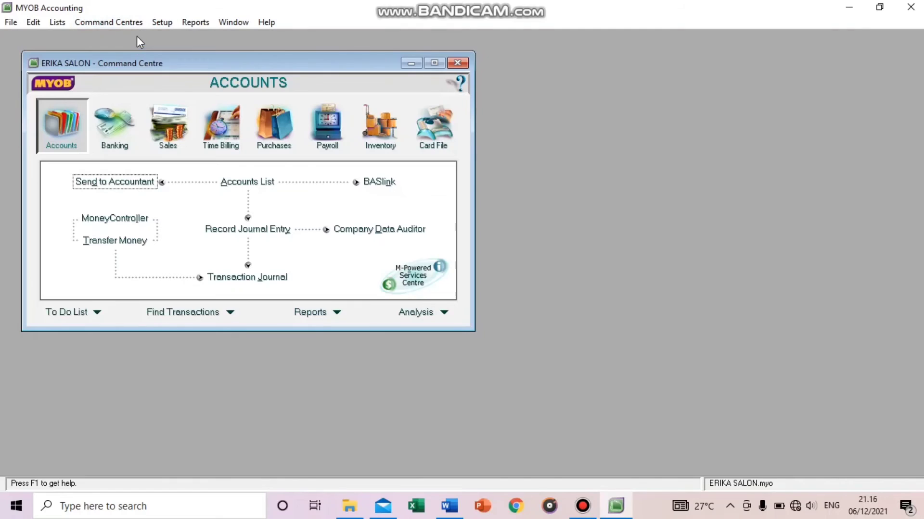
Exit the ERIKA SALON company file without producing a session report or making another backup.
left_click(19, 24)
left_click(38, 283)
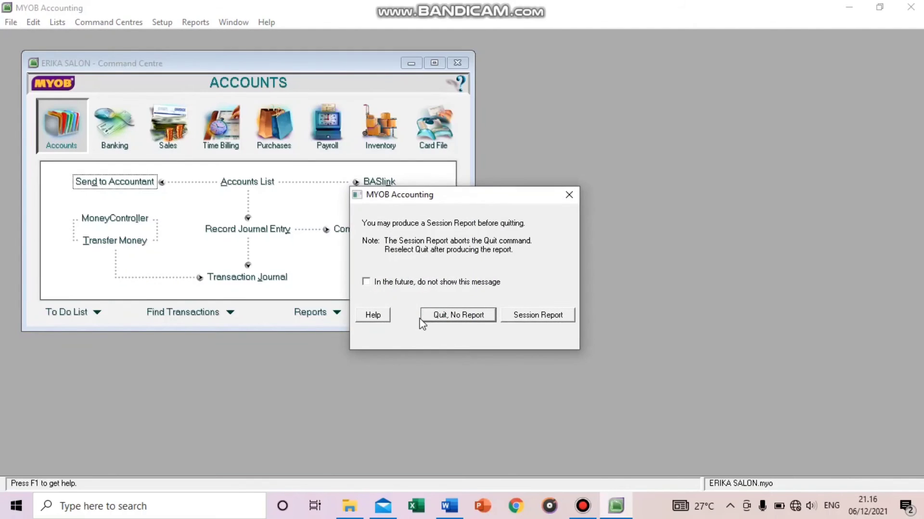
left_click(431, 318)
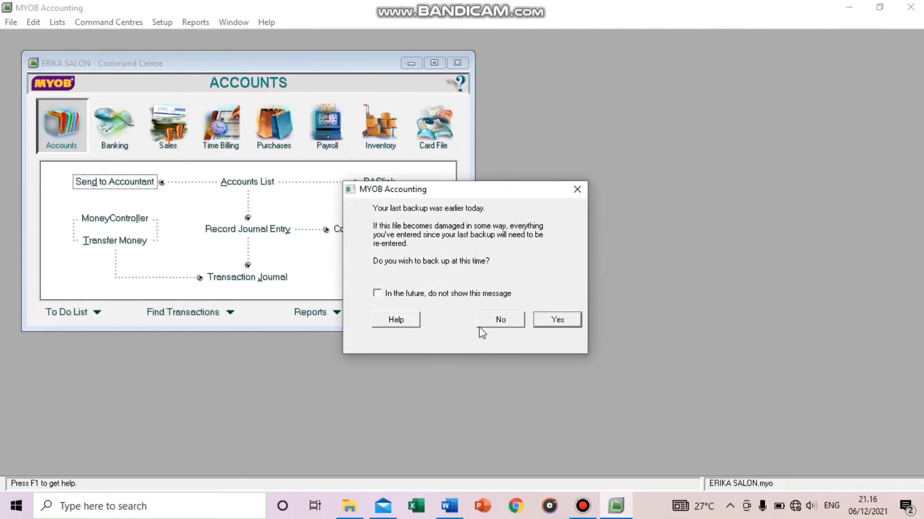
left_click(505, 328)
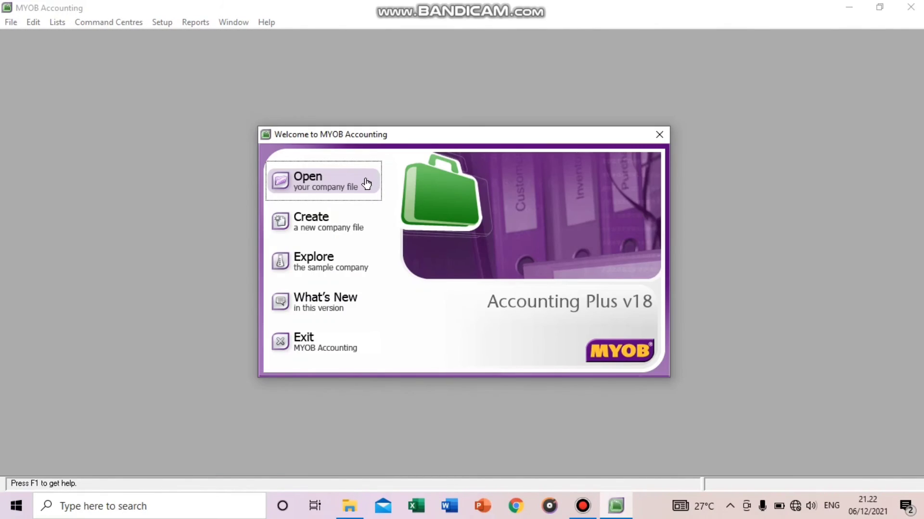
Open the existing company file PERCETAKAN SOPI SOPIAH from New folder (2) on the Data (D:) drive.
left_click(355, 184)
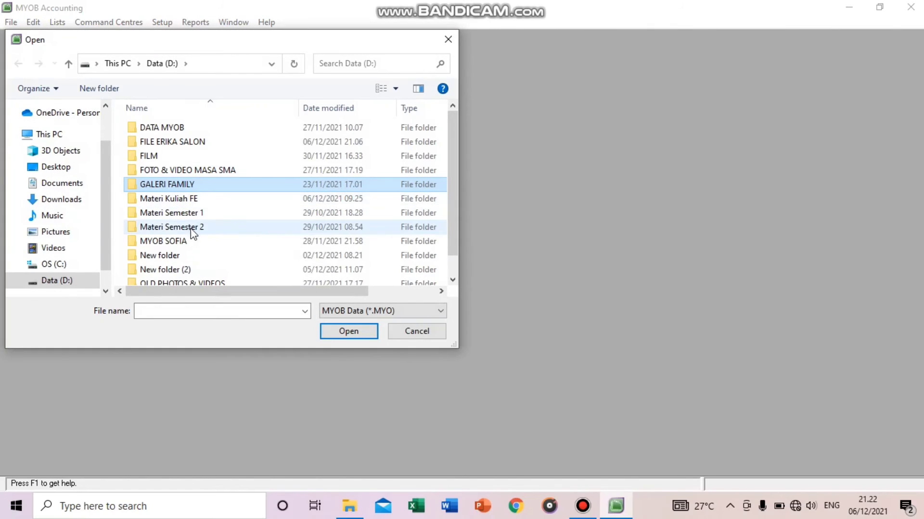
left_click(173, 268)
double_click(173, 270)
left_click(198, 129)
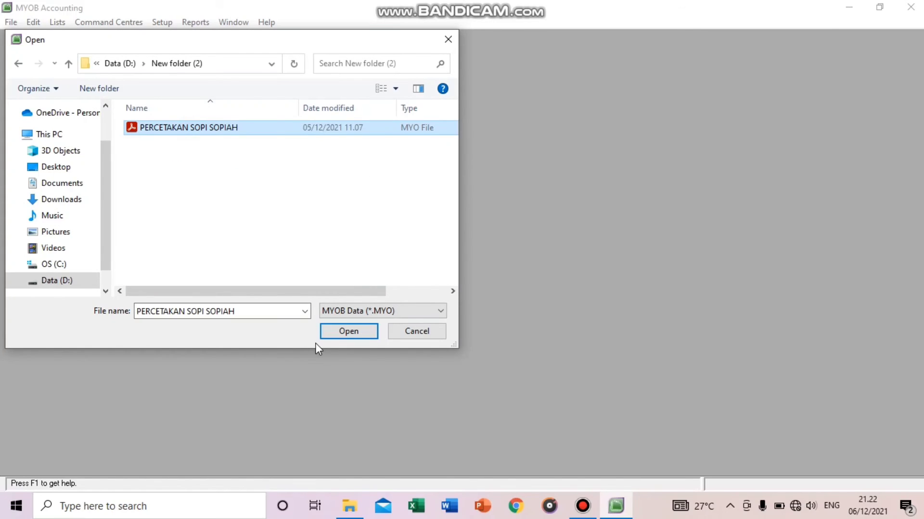
left_click(326, 336)
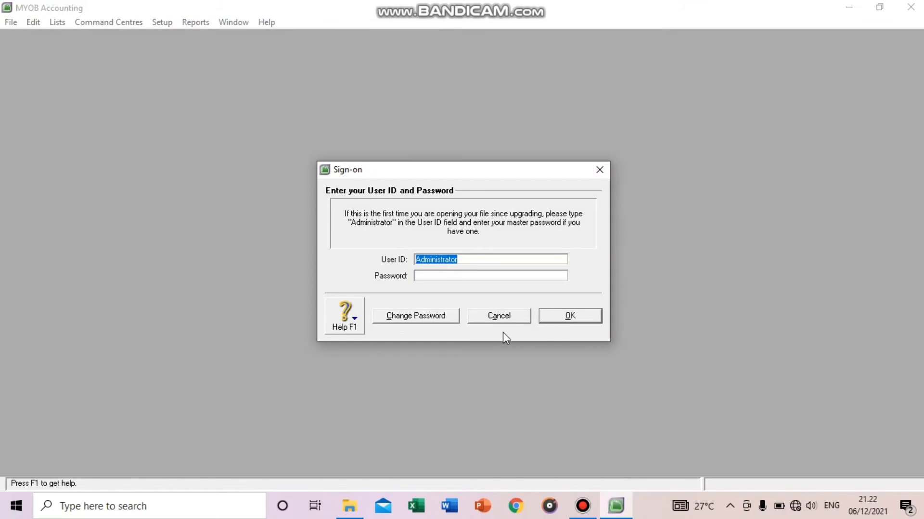
Sign on as Administrator without a password and choose to activate the company file later.
left_click(558, 318)
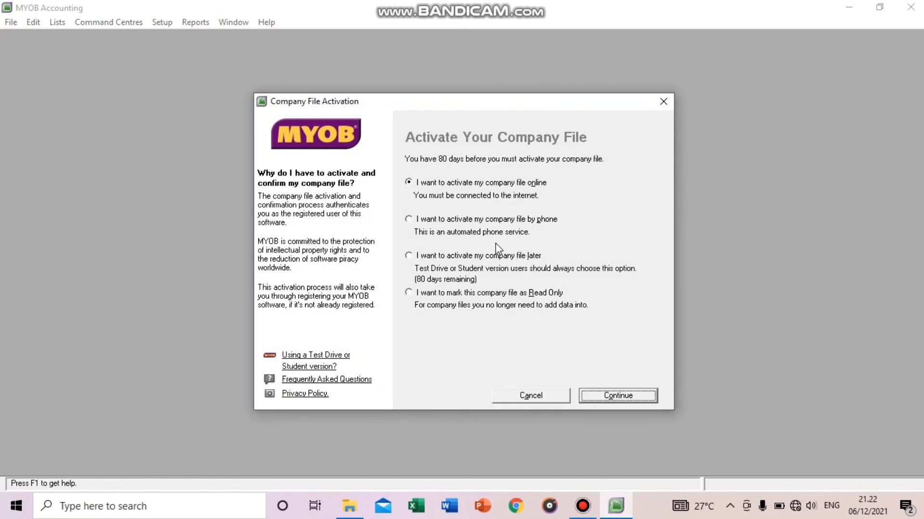
left_click(483, 260)
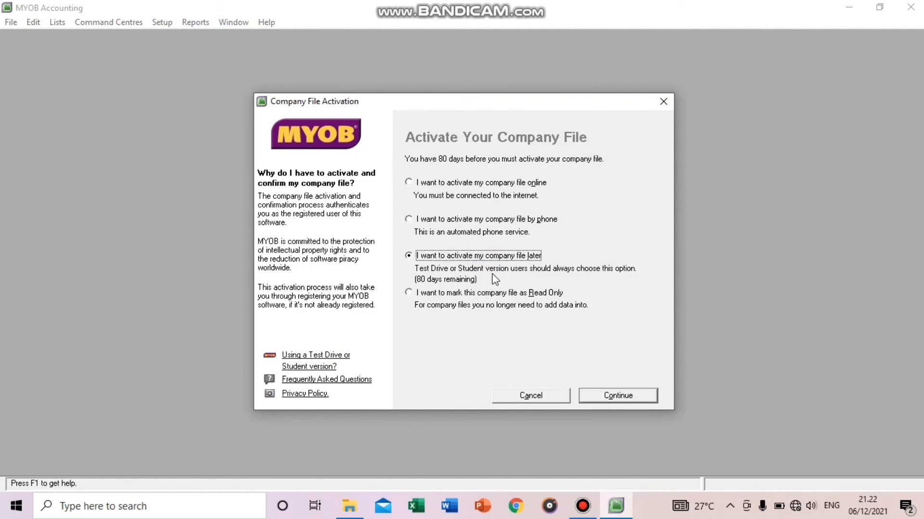
left_click(645, 395)
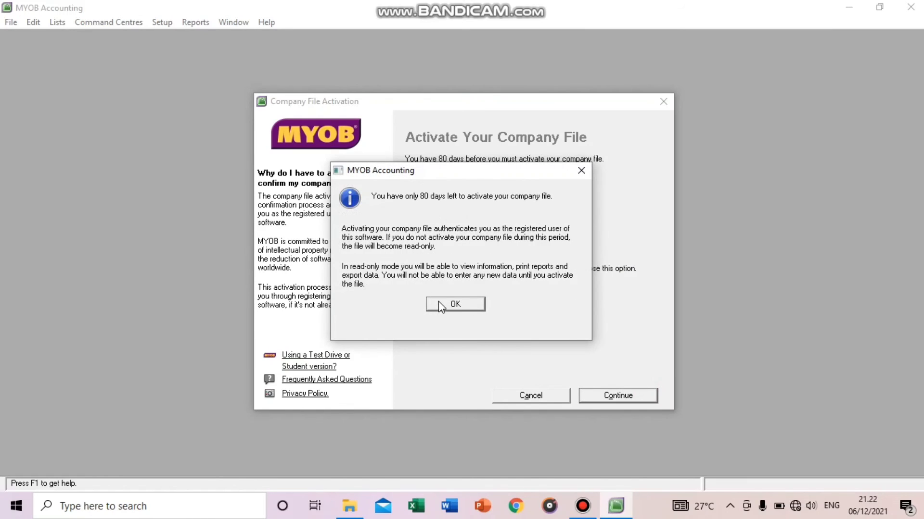
left_click(439, 305)
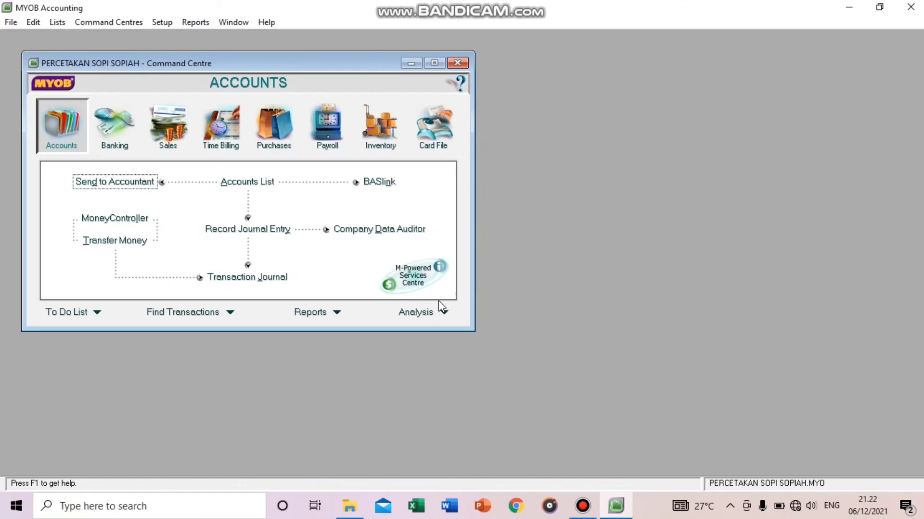
Review all accounts and their balances in the maximised Accounts List, from HARTA to BIAYA LAIN, and close it.
left_click(237, 184)
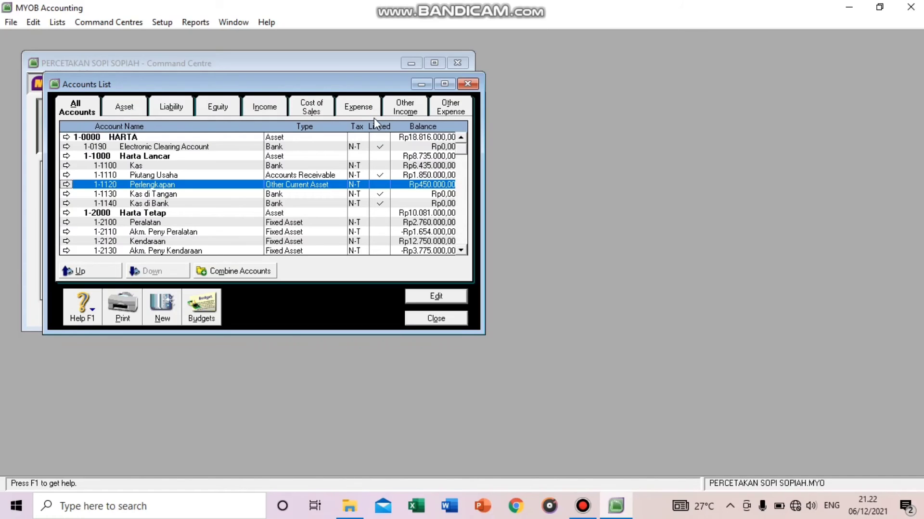
left_click(435, 82)
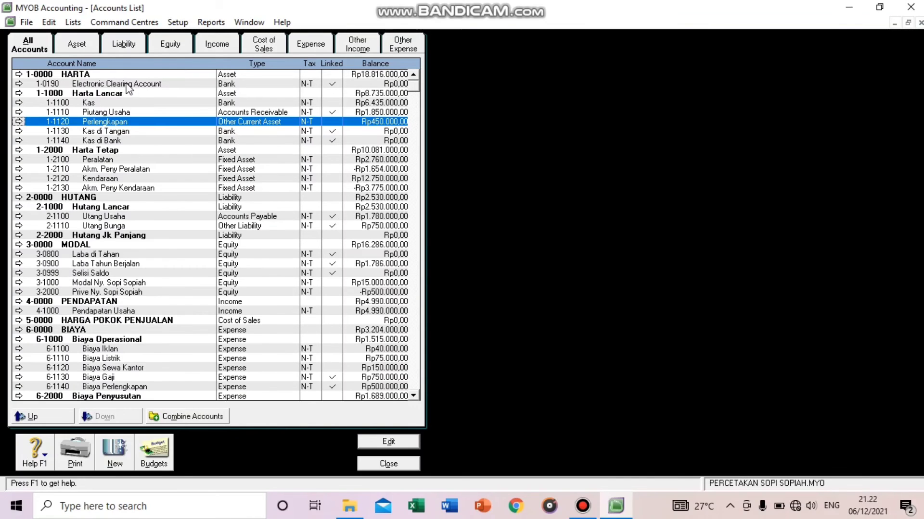
scroll(123, 82, "down", 1)
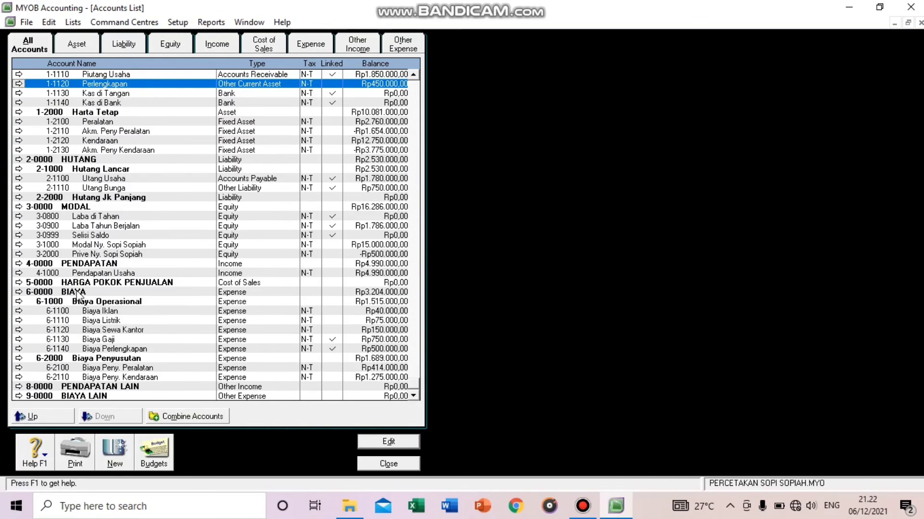
scroll(113, 298, "up", 1)
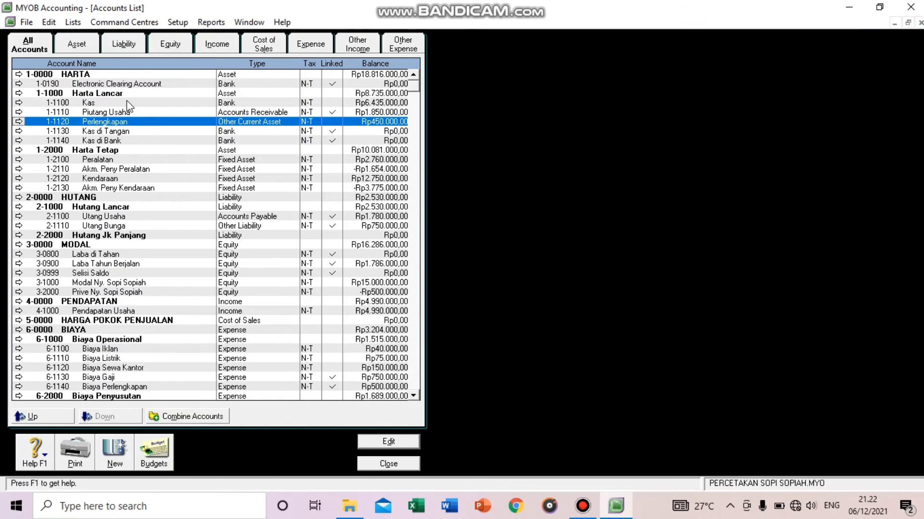
scroll(169, 192, "down", 1)
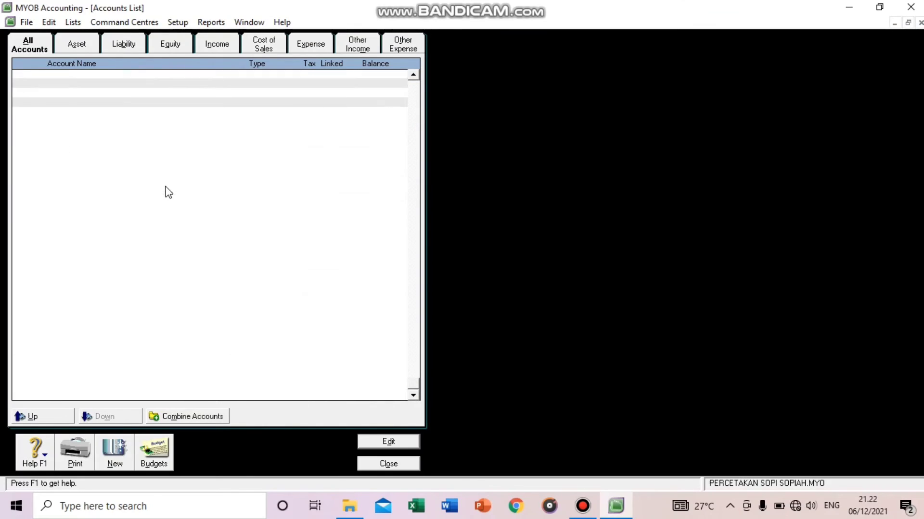
left_click(388, 464)
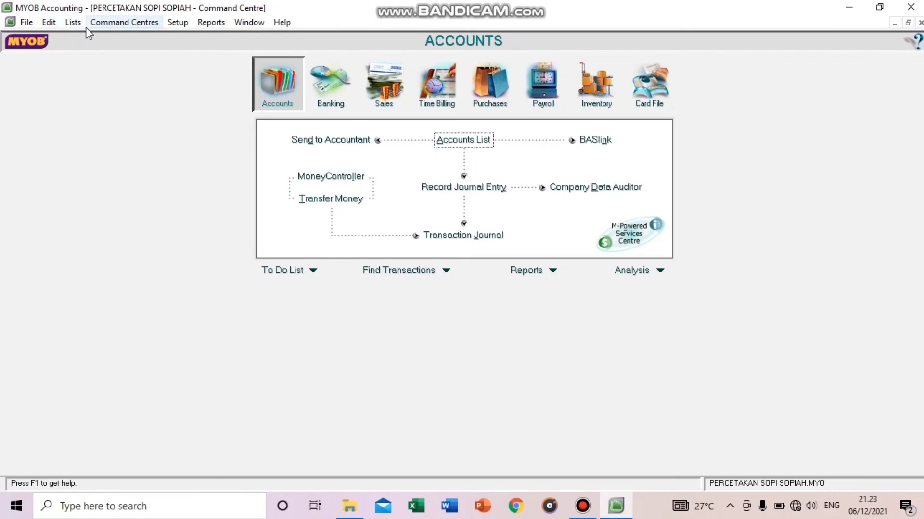
left_click(31, 26)
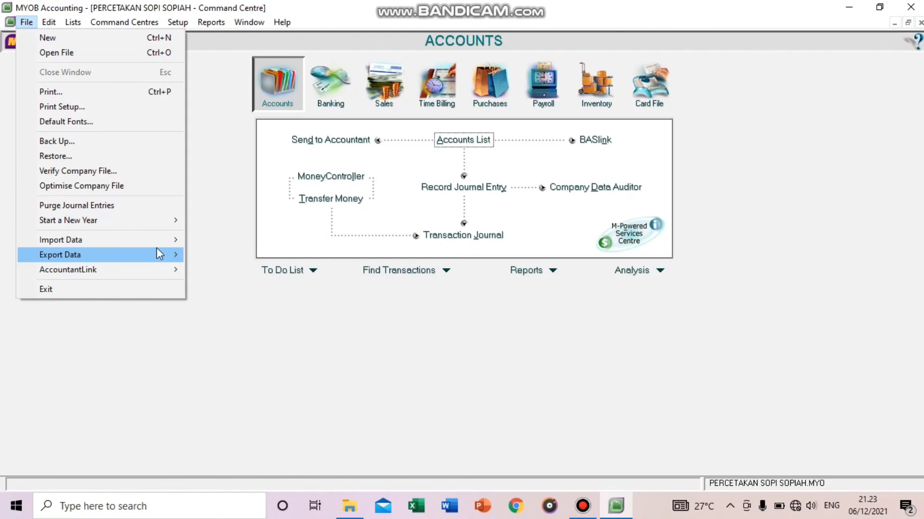
mouse_move(160, 255)
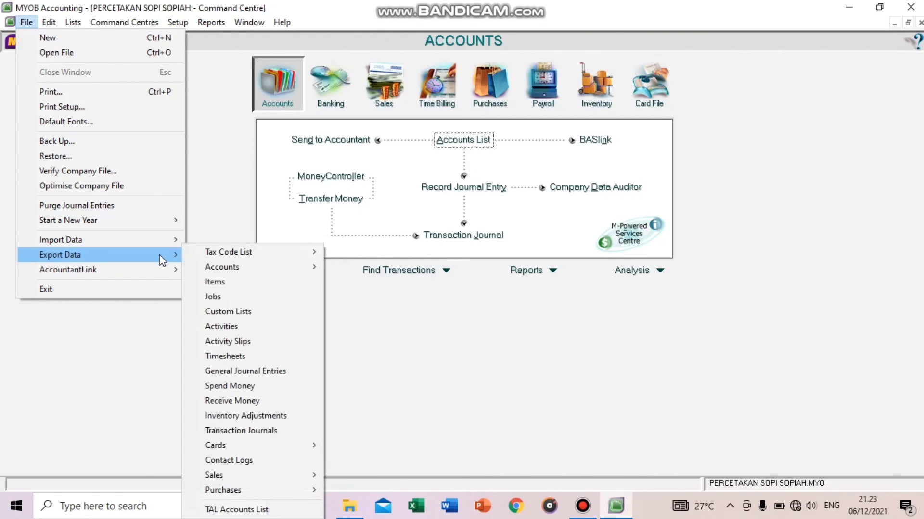
left_click(203, 201)
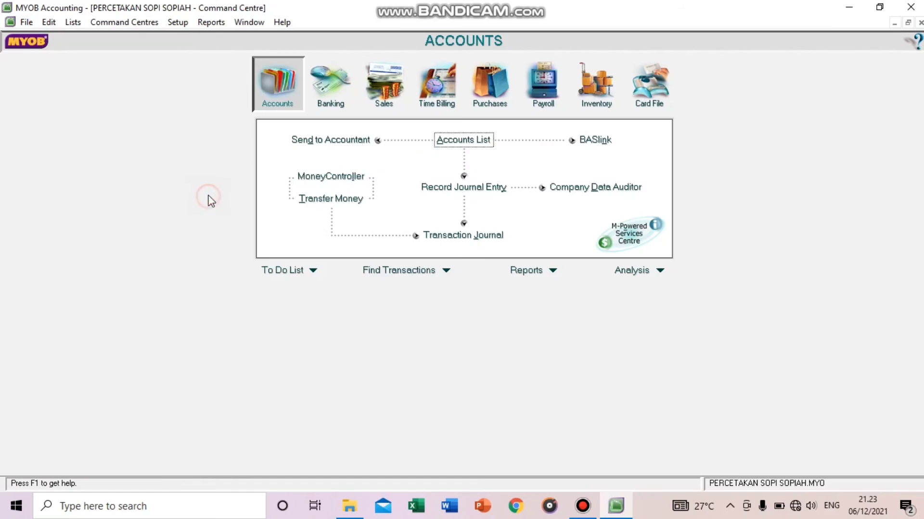
left_click(49, 23)
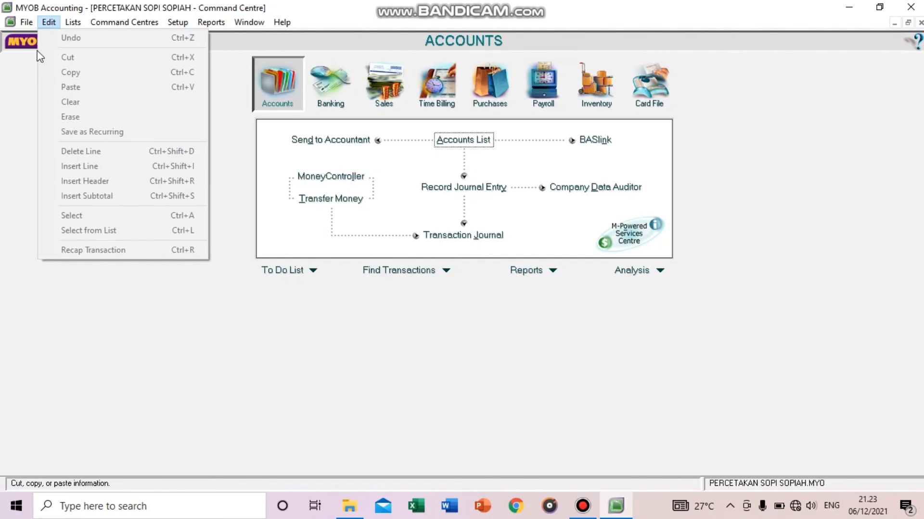
left_click(24, 68)
left_click(75, 25)
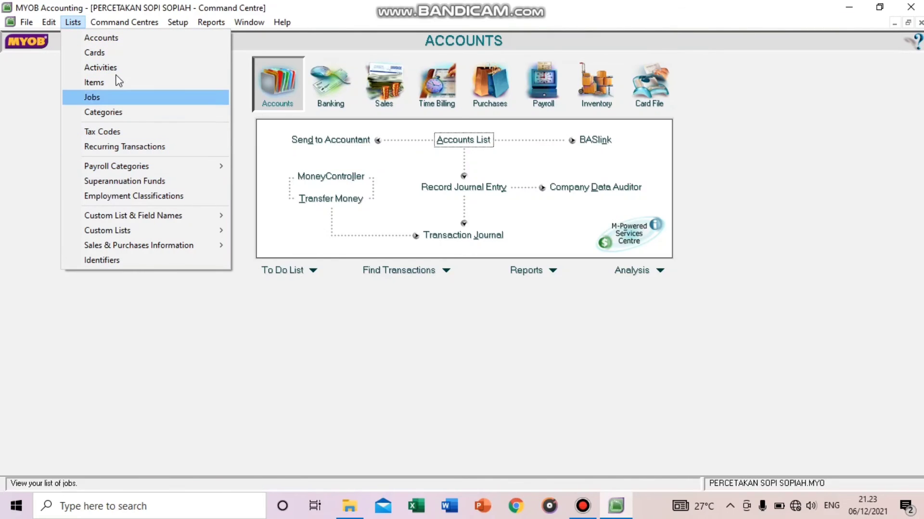
left_click(27, 68)
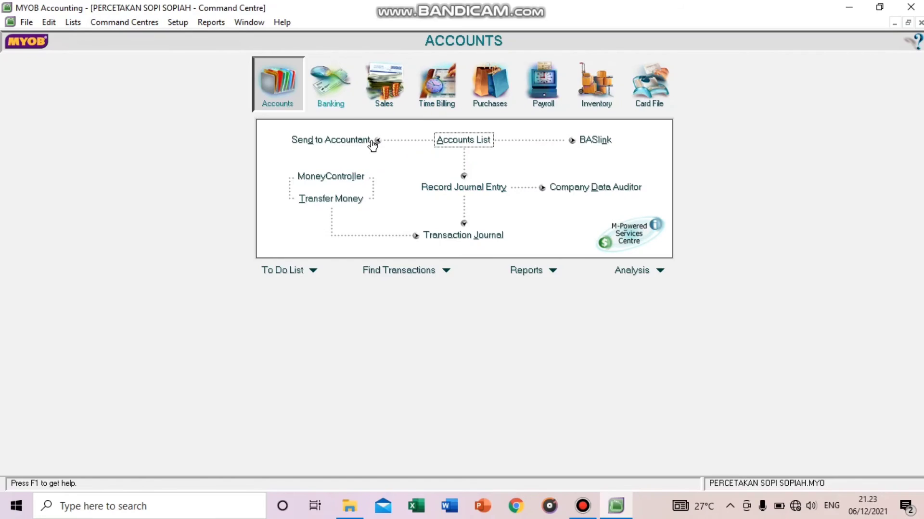
Review the account opening balances for the asset, liability and equity accounts, and close them without changes.
left_click(173, 24)
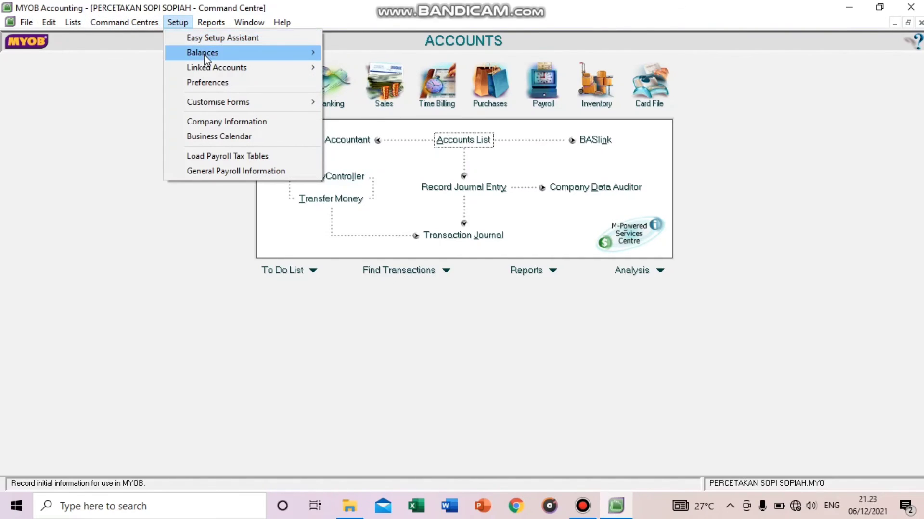
mouse_move(205, 55)
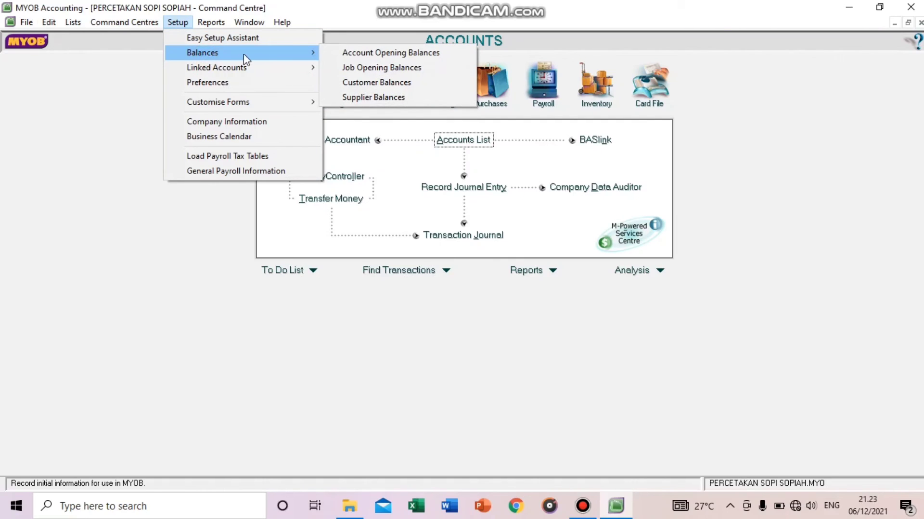
left_click(340, 52)
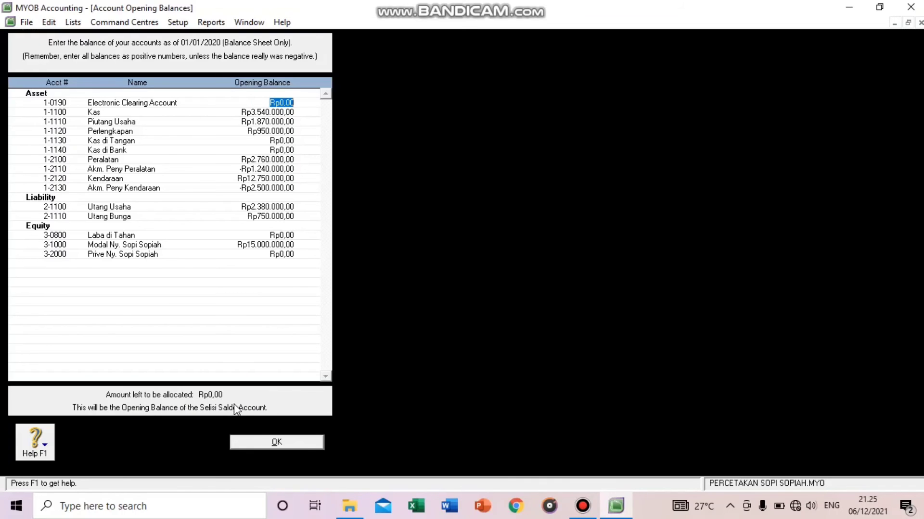
left_click(262, 440)
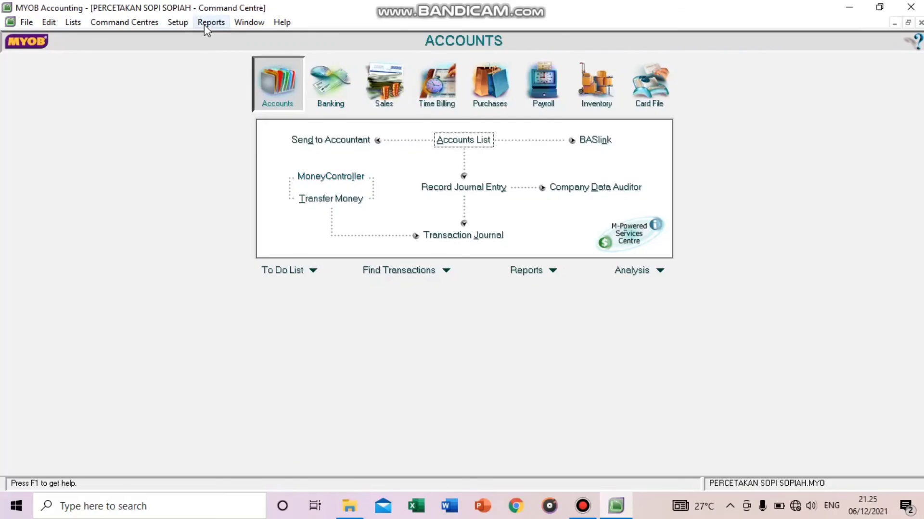
Review the linked accounts set for Accounts & Banking and close them without changes.
left_click(178, 22)
mouse_move(213, 57)
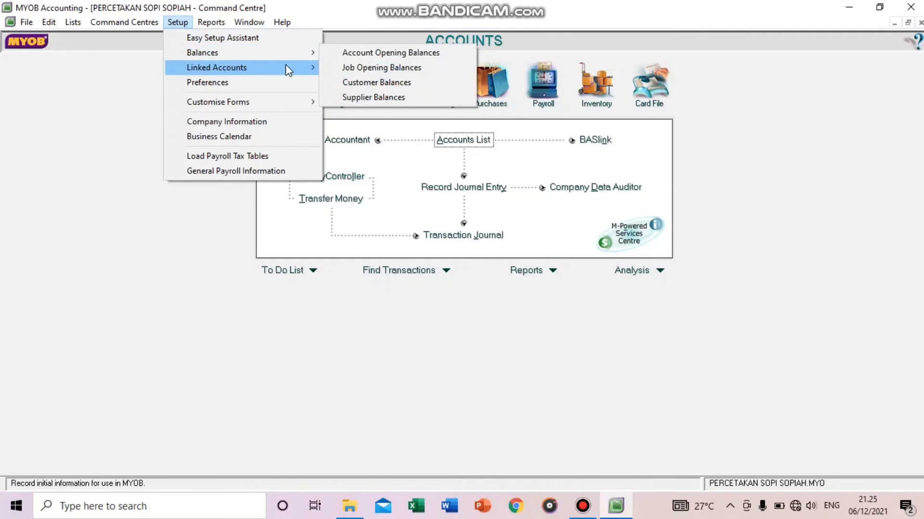
mouse_move(310, 55)
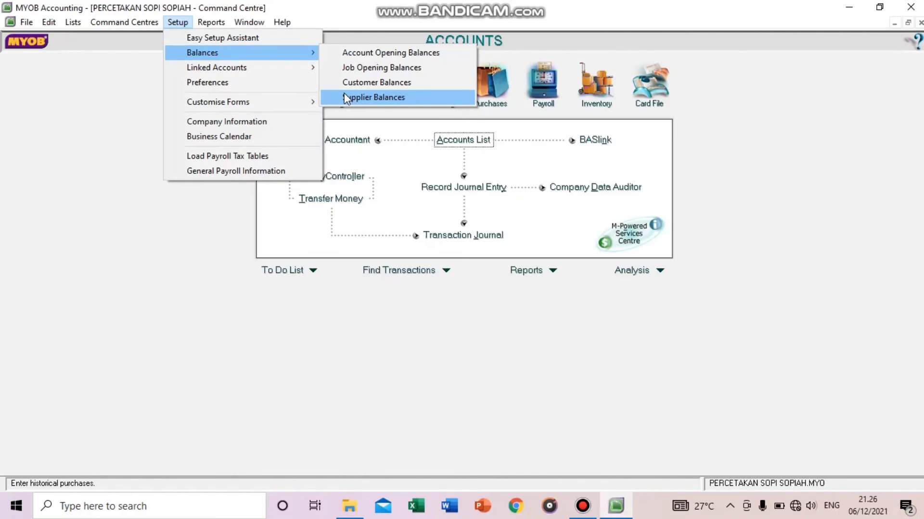
mouse_move(308, 72)
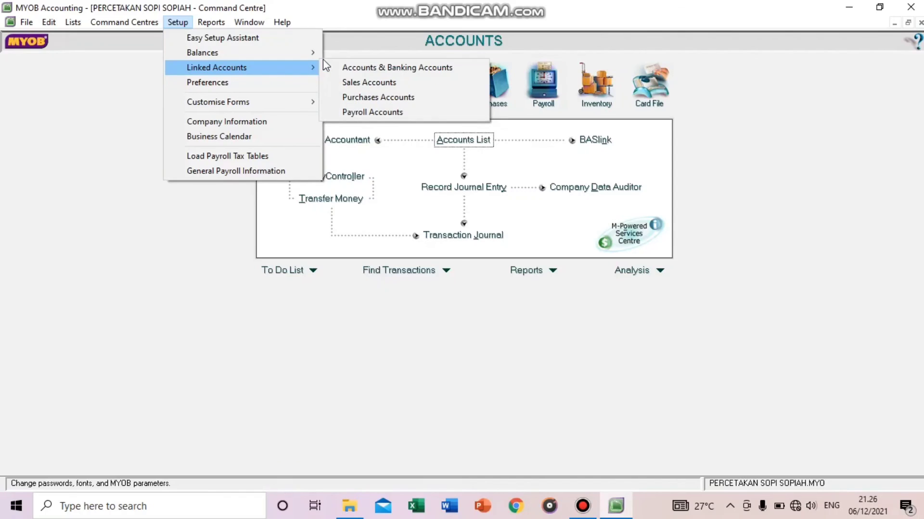
left_click(333, 68)
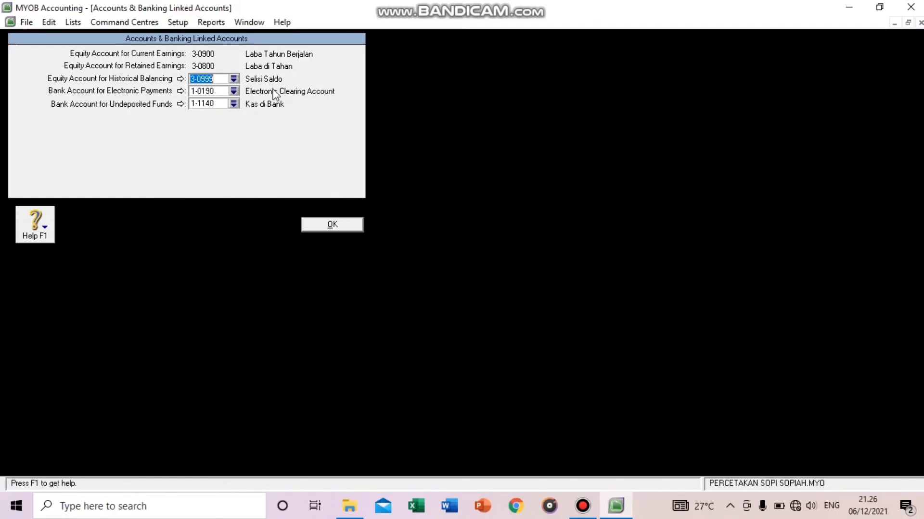
left_click(307, 226)
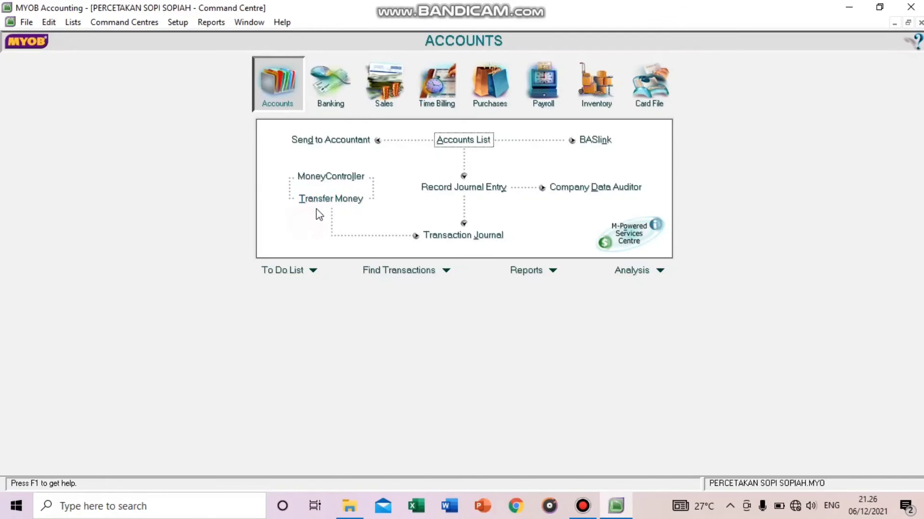
Review the company information of the open company file, including the company name, and close it without changes.
left_click(182, 27)
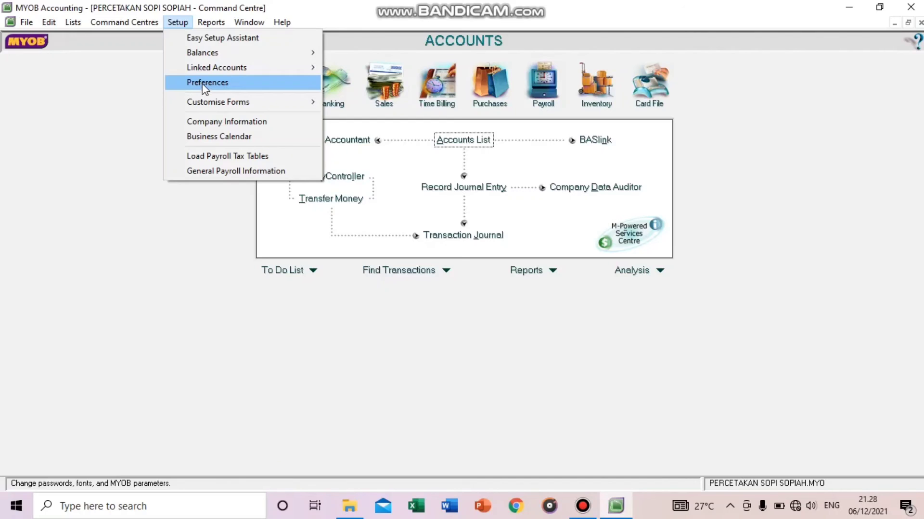
mouse_move(197, 104)
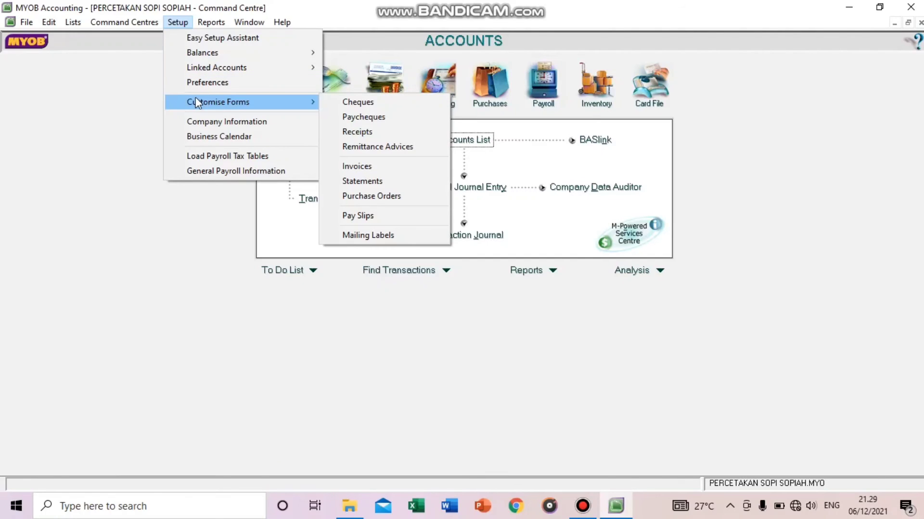
left_click(199, 121)
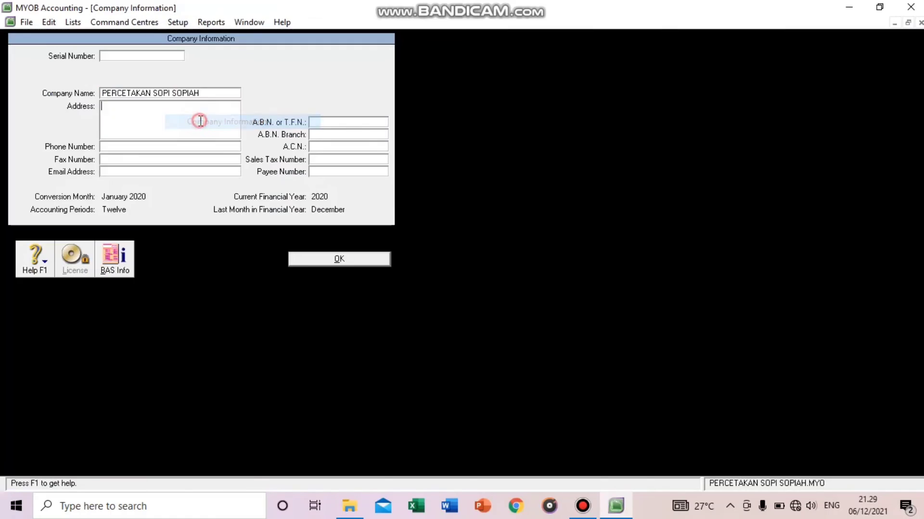
left_click(198, 92)
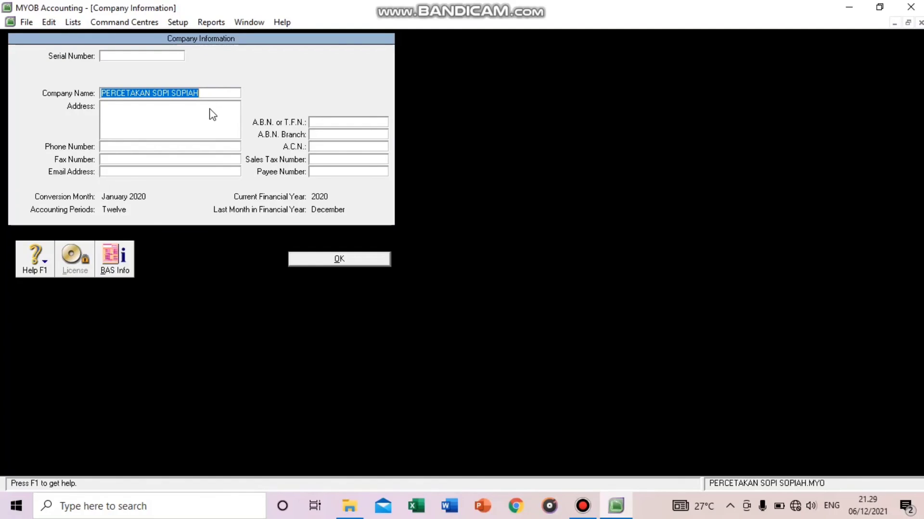
left_click(307, 258)
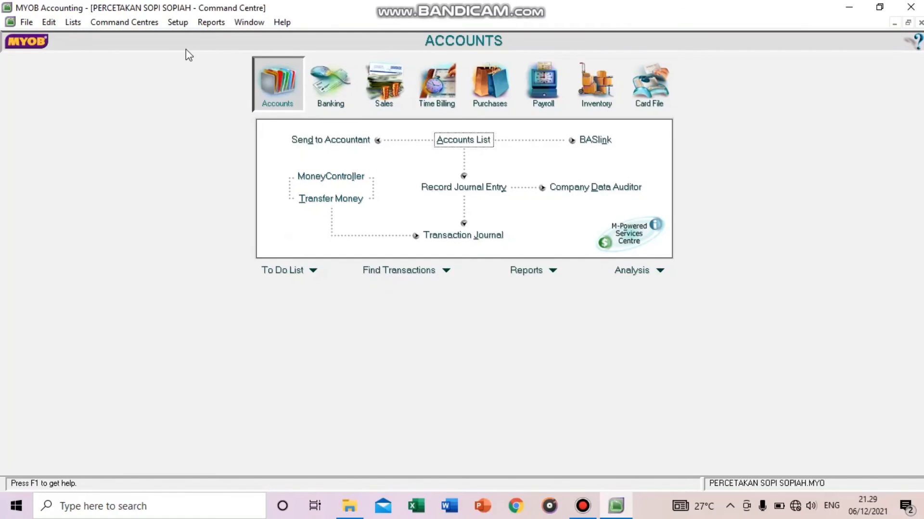
View the business calendar with its business days and important dates, and close it.
left_click(177, 22)
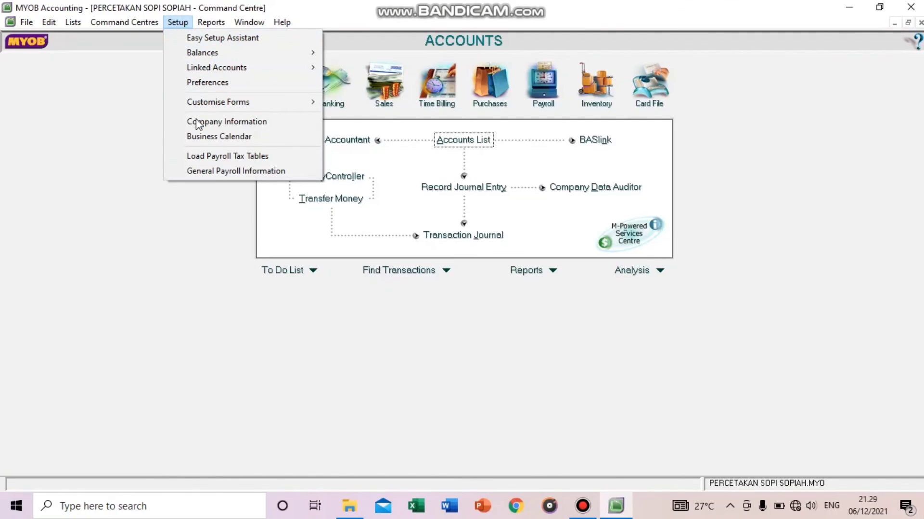
left_click(195, 136)
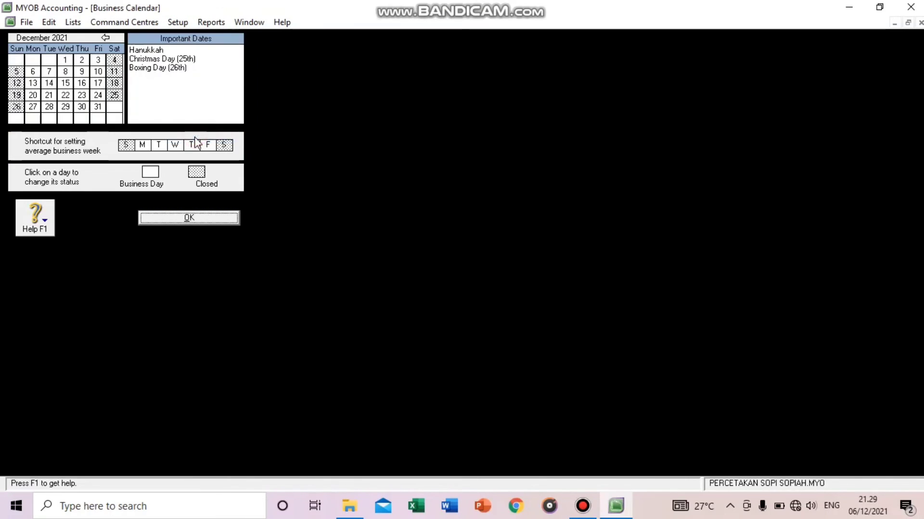
left_click(161, 217)
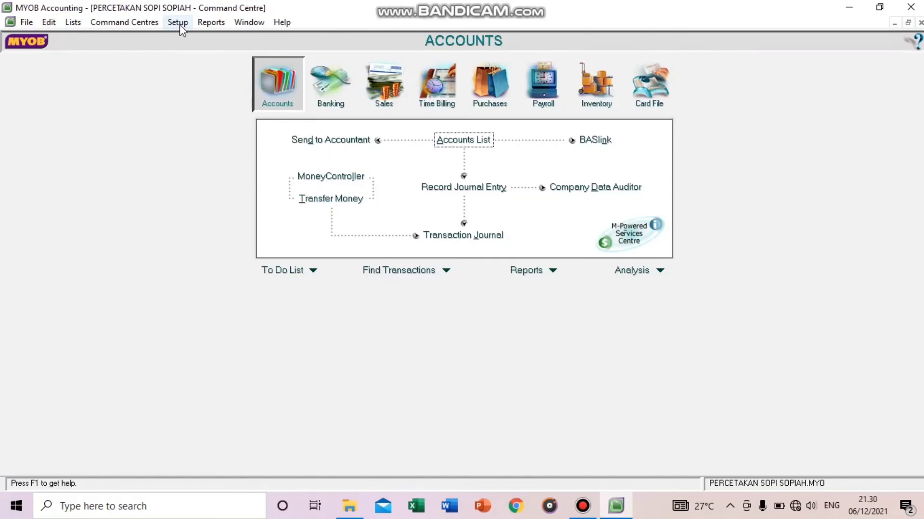
left_click(178, 22)
mouse_move(210, 26)
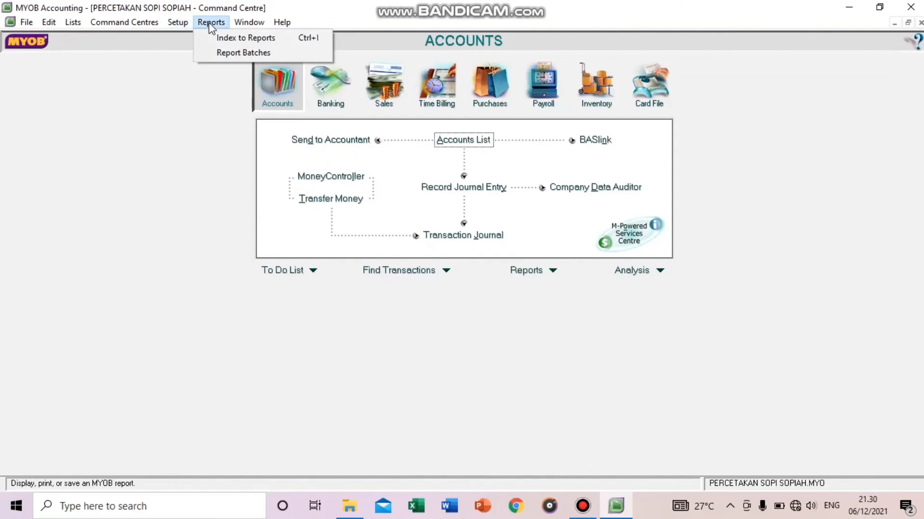
mouse_move(240, 29)
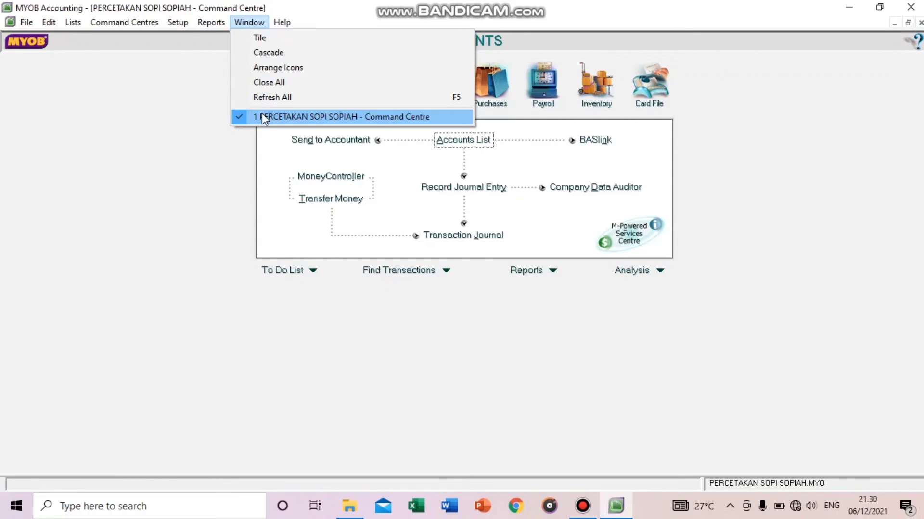
mouse_move(282, 24)
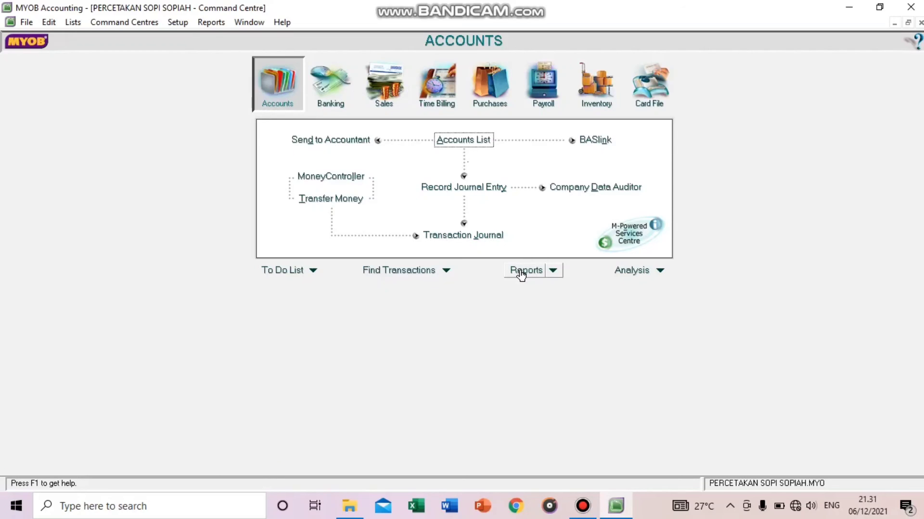
Review the general journal entries in the Transaction Journal from 01/10/2020 to 06/12/2021 and close it.
left_click(479, 241)
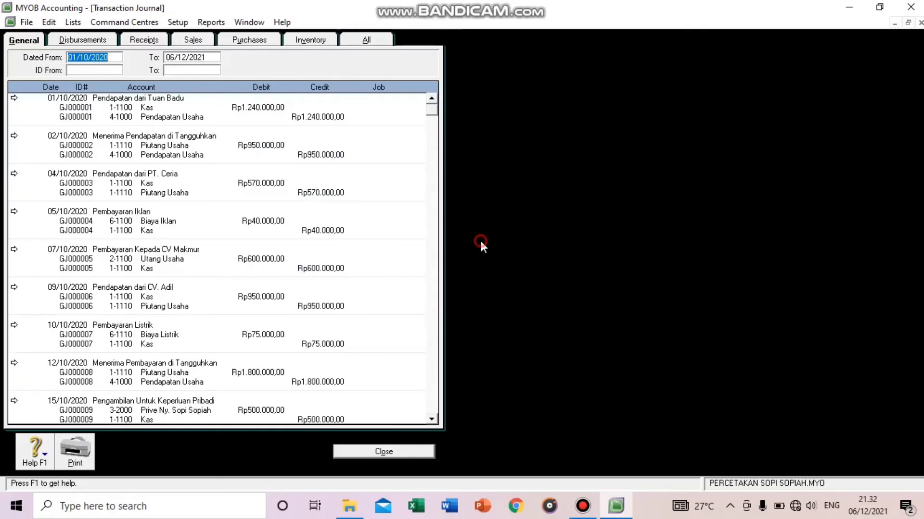
scroll(240, 222, "down", 1)
scroll(238, 221, "down", 3)
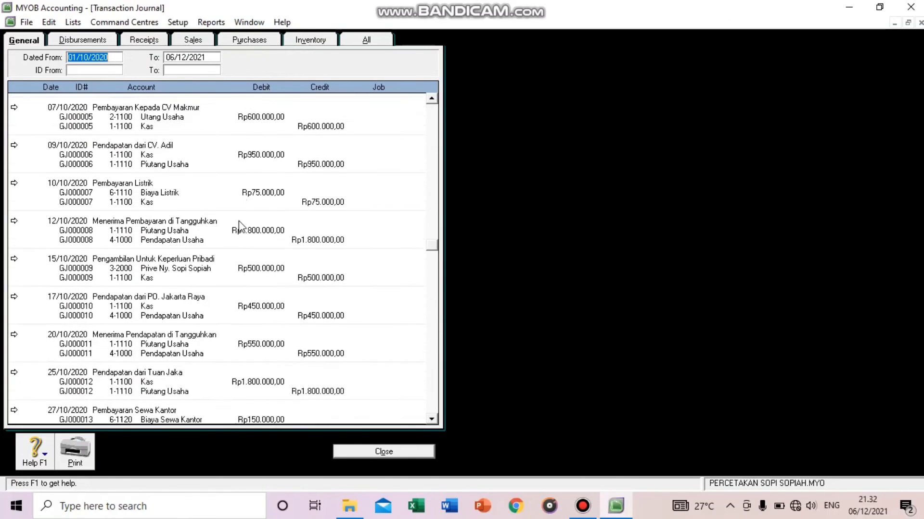
scroll(238, 220, "up", 3)
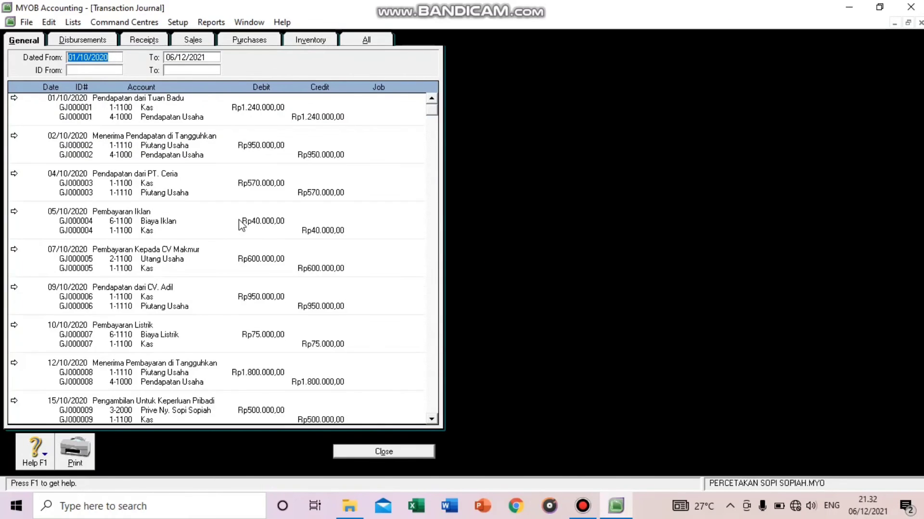
scroll(218, 178, "down", 7)
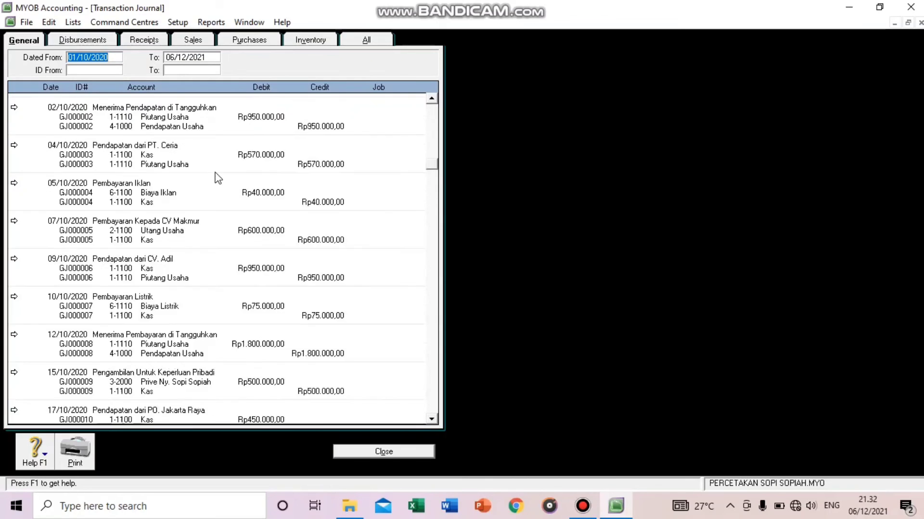
scroll(218, 177, "up", 7)
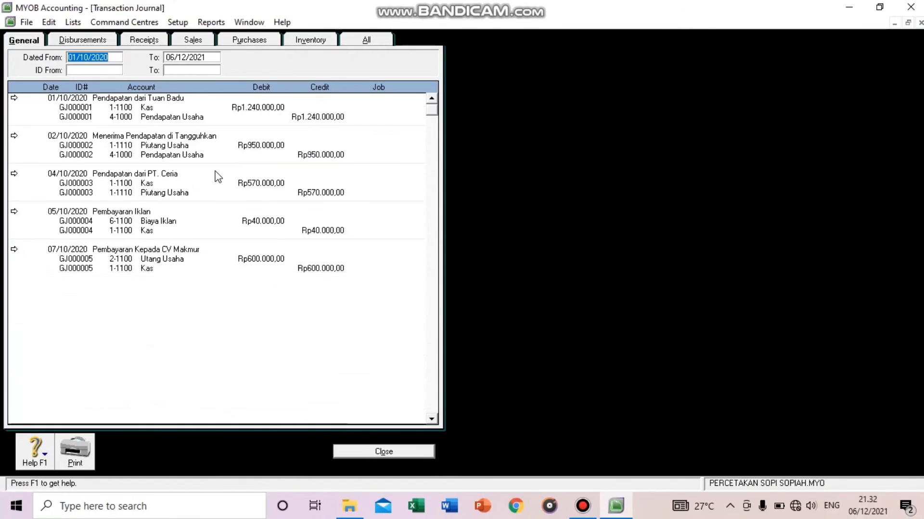
left_click(430, 452)
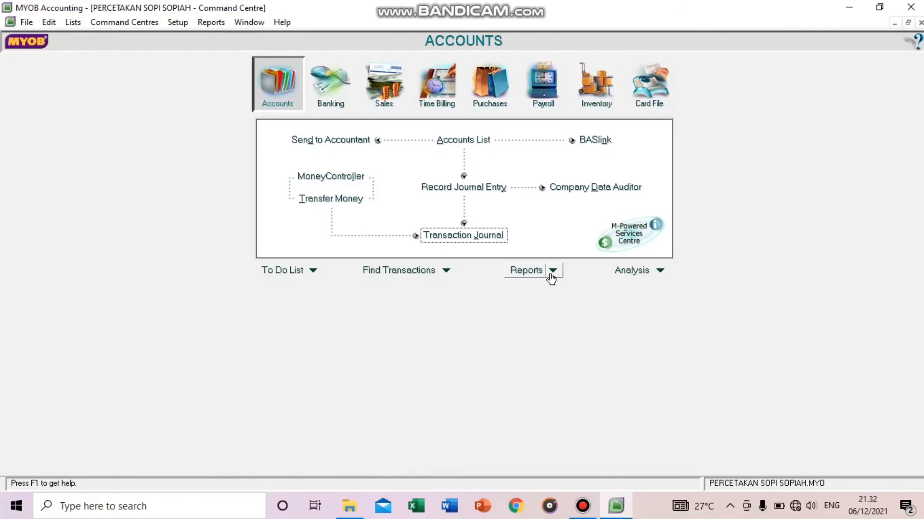
Open the report index and display the Trial Balance report for October of this financial year (FY 2020).
left_click(534, 273)
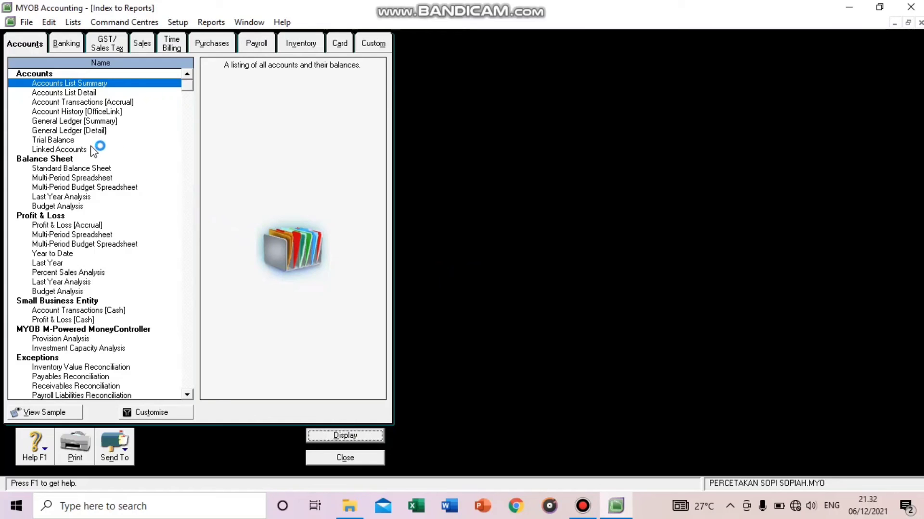
scroll(85, 143, "down", 6)
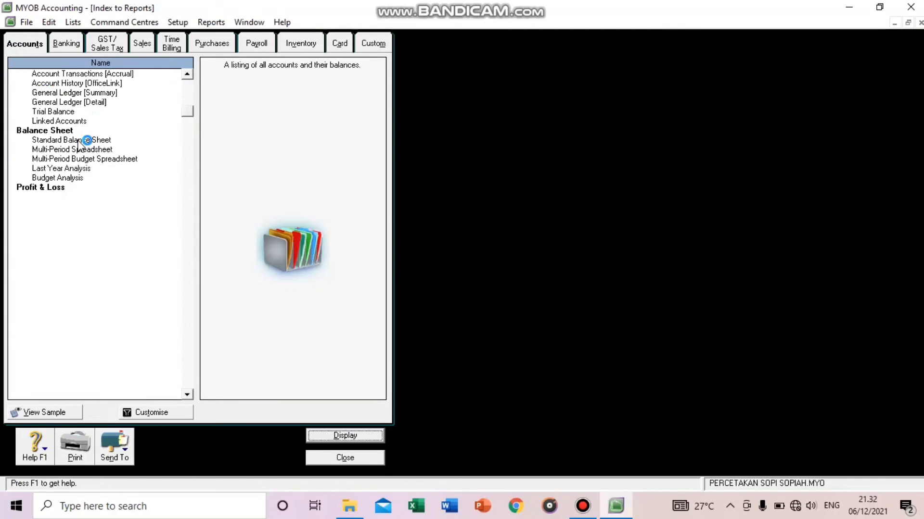
scroll(79, 145, "down", 6)
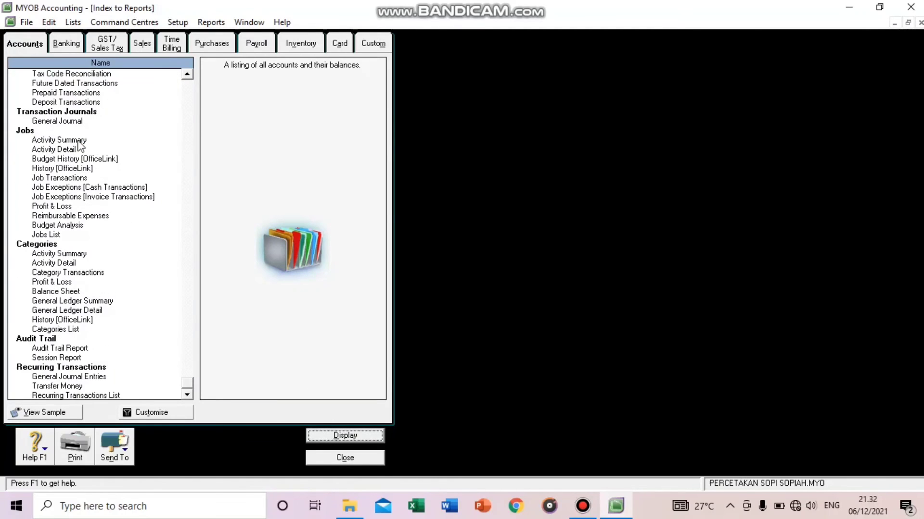
scroll(79, 145, "up", 12)
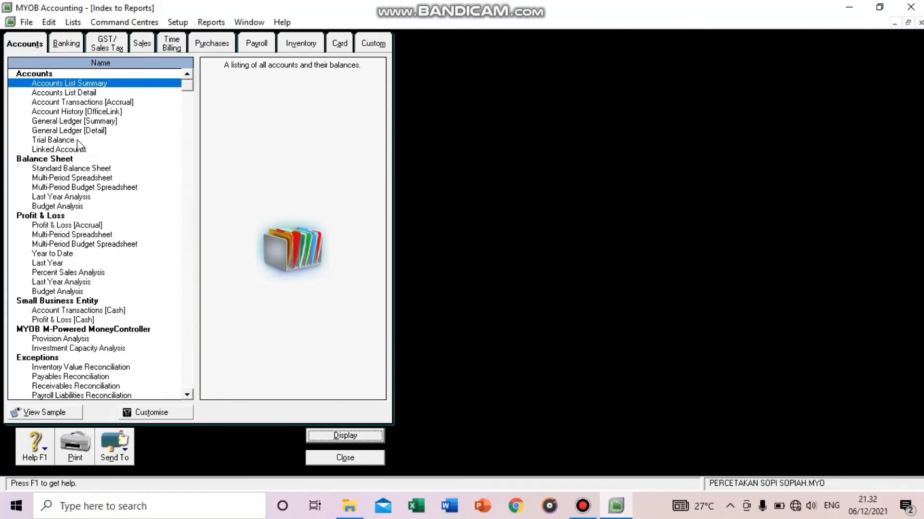
double_click(78, 140)
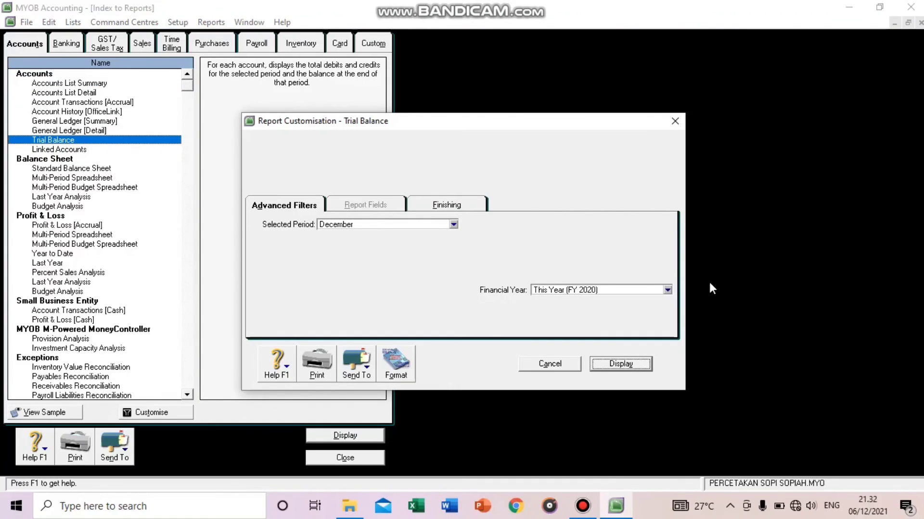
left_click(453, 225)
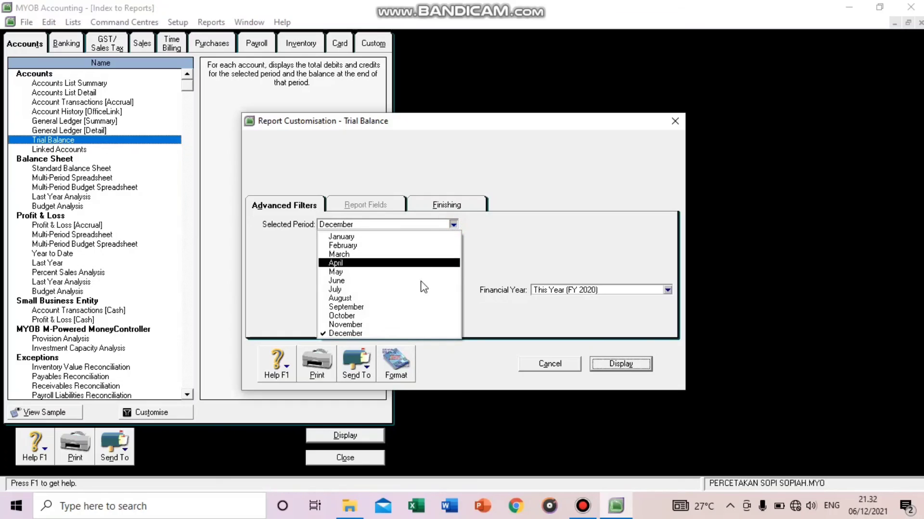
left_click(390, 316)
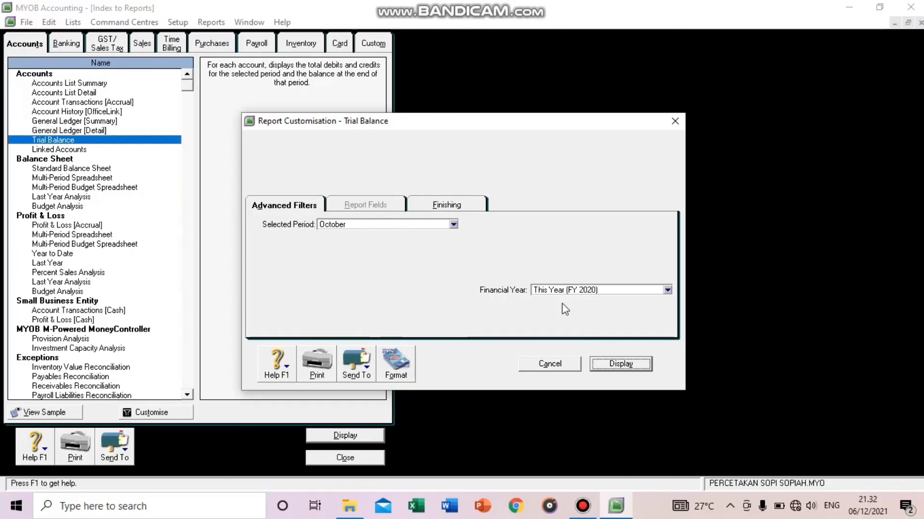
left_click(607, 365)
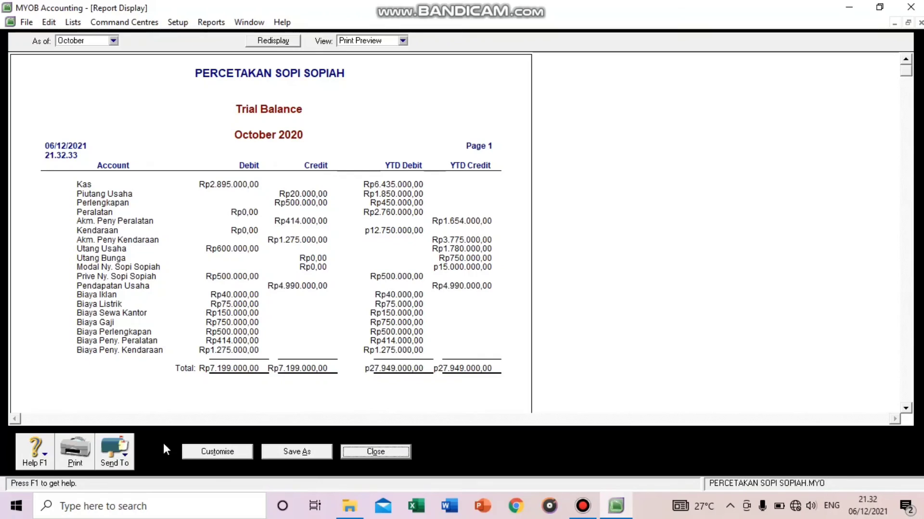
View the formats available for sending the Trial Balance report, and close the report without exporting it.
left_click(116, 448)
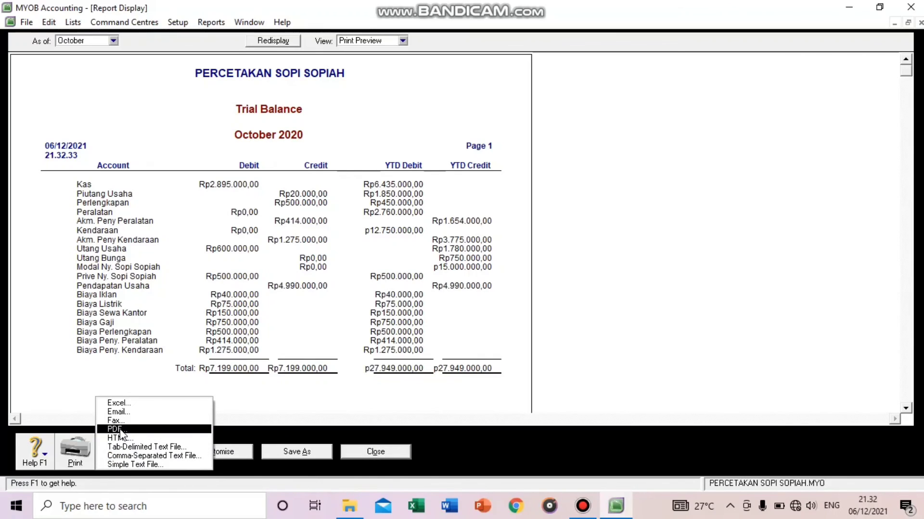
left_click(378, 450)
left_click(375, 452)
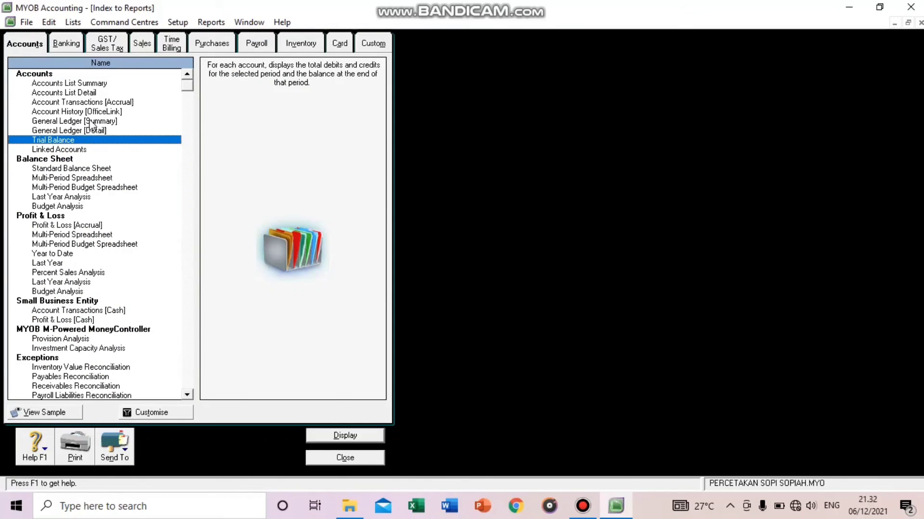
Display the Standard Balance Sheet report for October, review it through to the equity section, and close it.
double_click(58, 169)
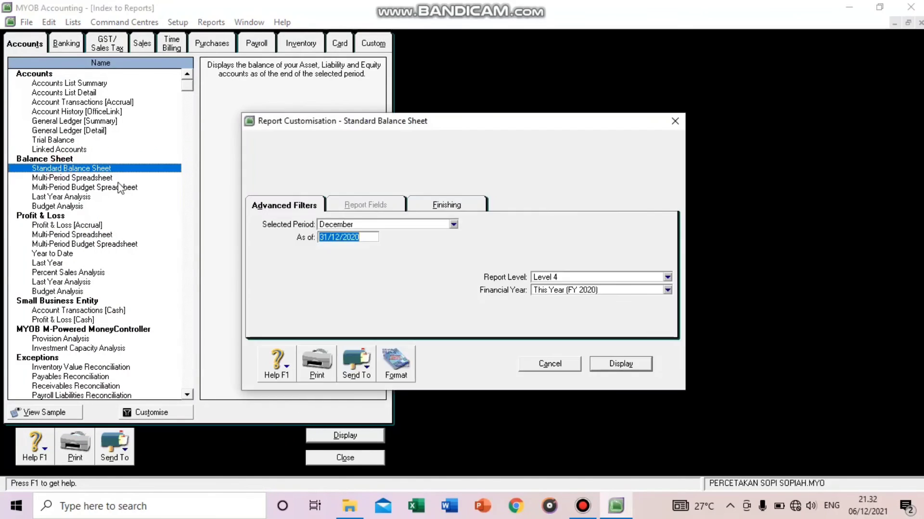
left_click(454, 224)
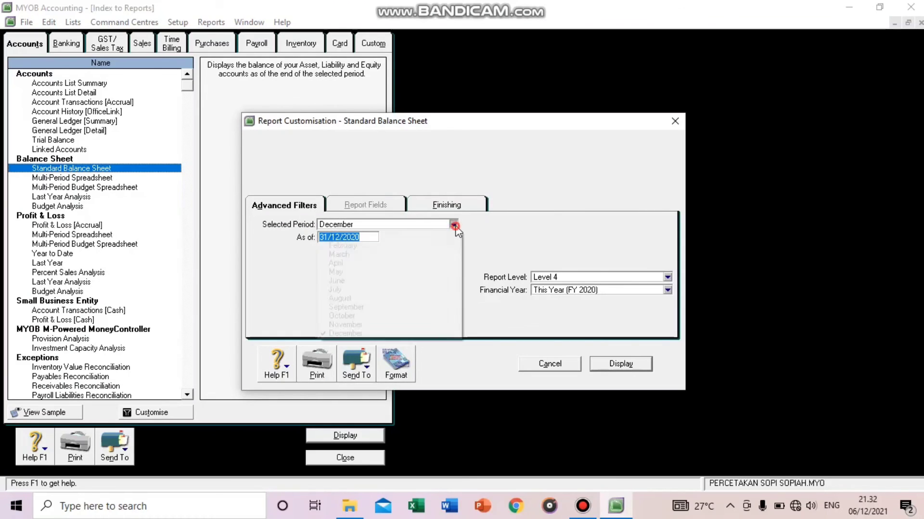
left_click(398, 317)
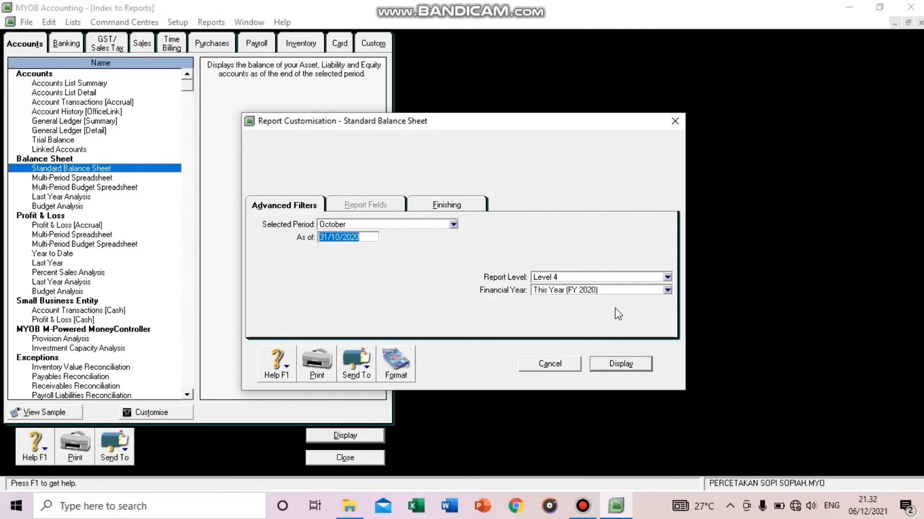
left_click(609, 364)
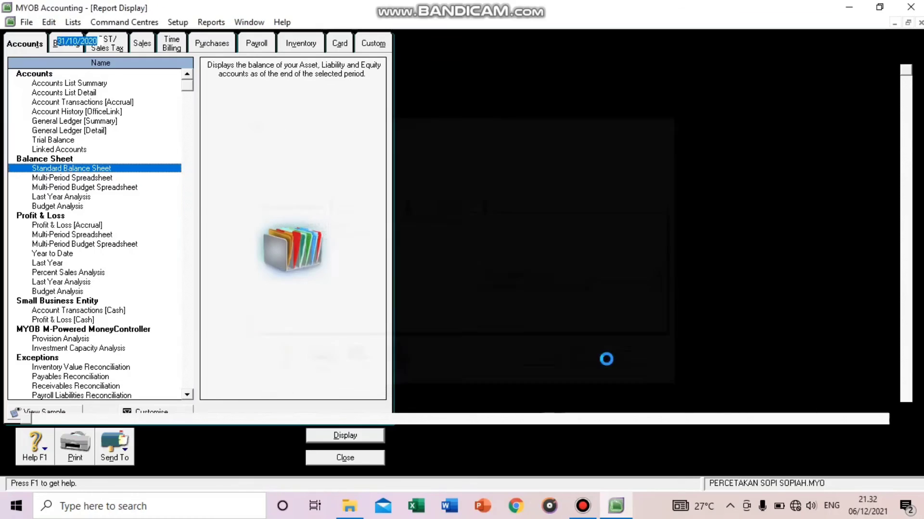
scroll(421, 275, "down", 5)
scroll(419, 276, "down", 1)
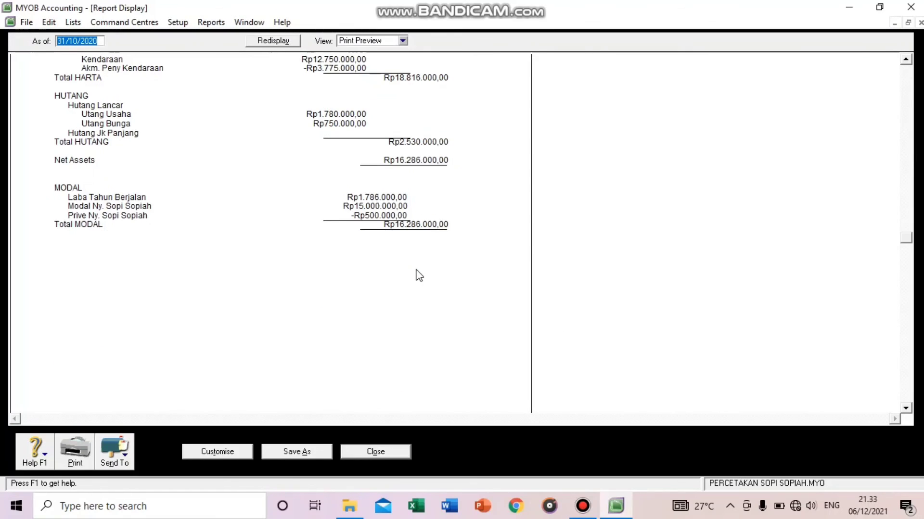
scroll(419, 276, "up", 7)
scroll(417, 275, "down", 10)
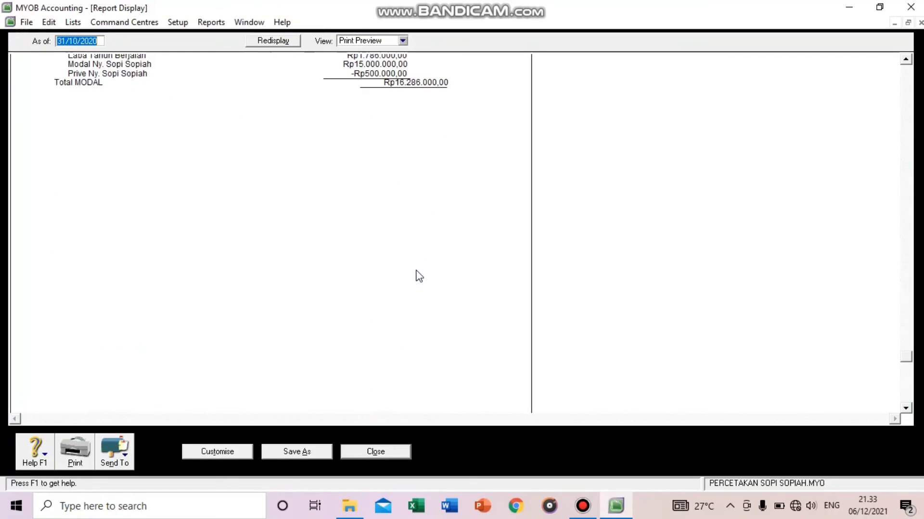
left_click(375, 452)
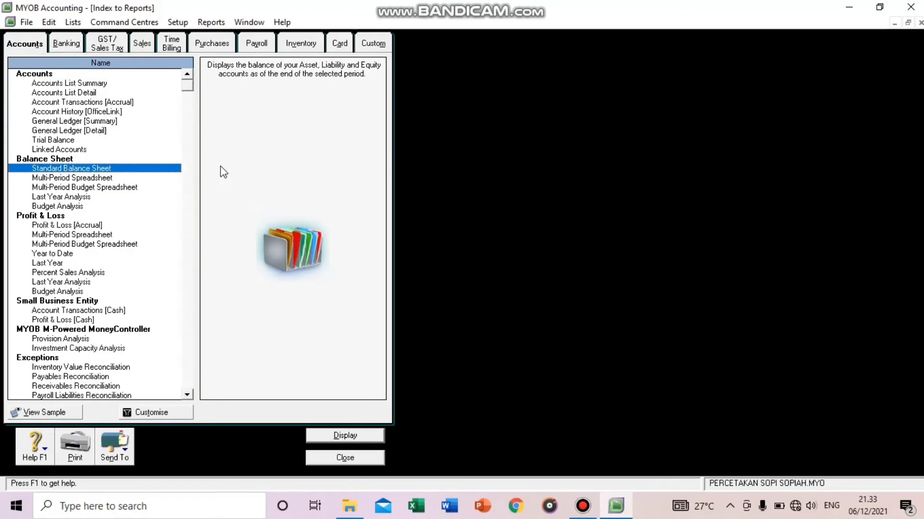
Display the Profit & Loss [Accrual] report from October to October, review it, and close it.
double_click(102, 226)
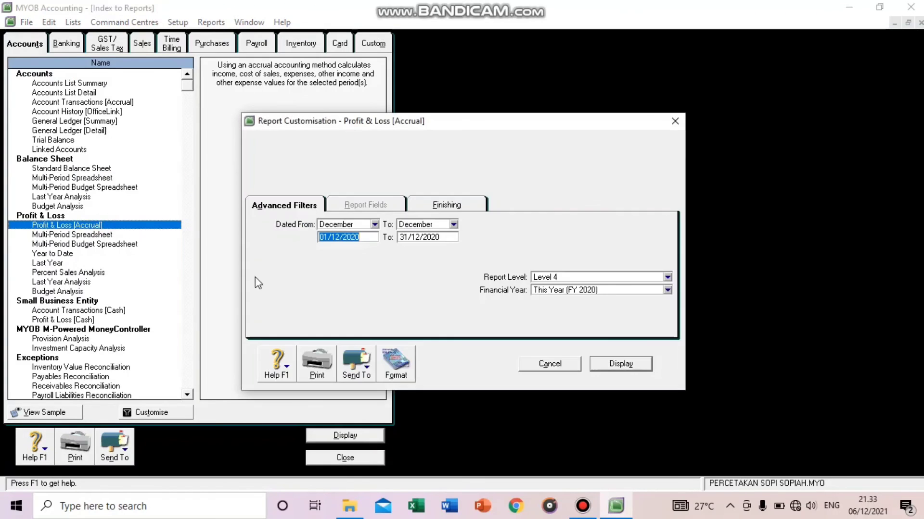
left_click(374, 225)
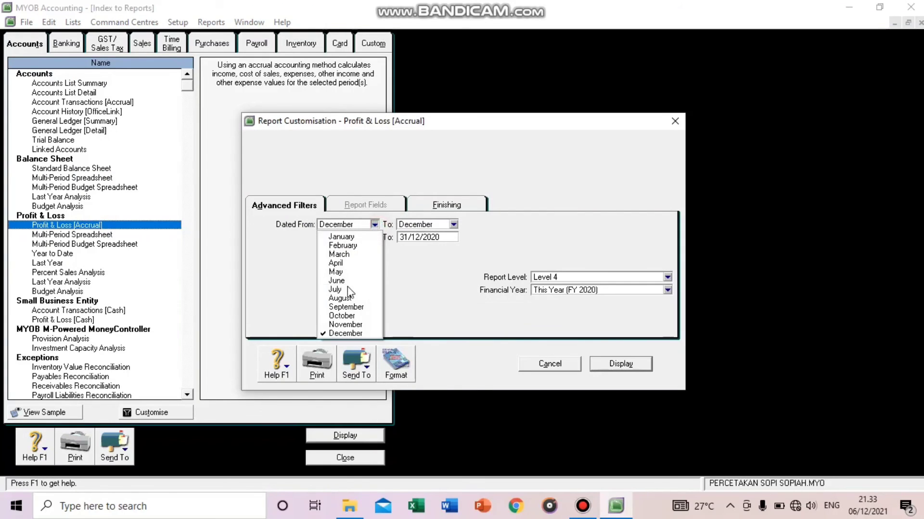
left_click(337, 315)
left_click(453, 224)
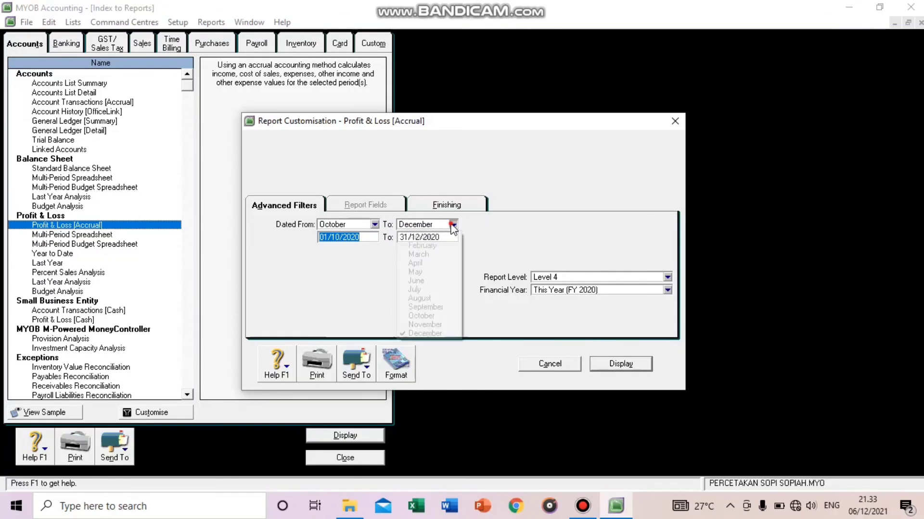
left_click(414, 318)
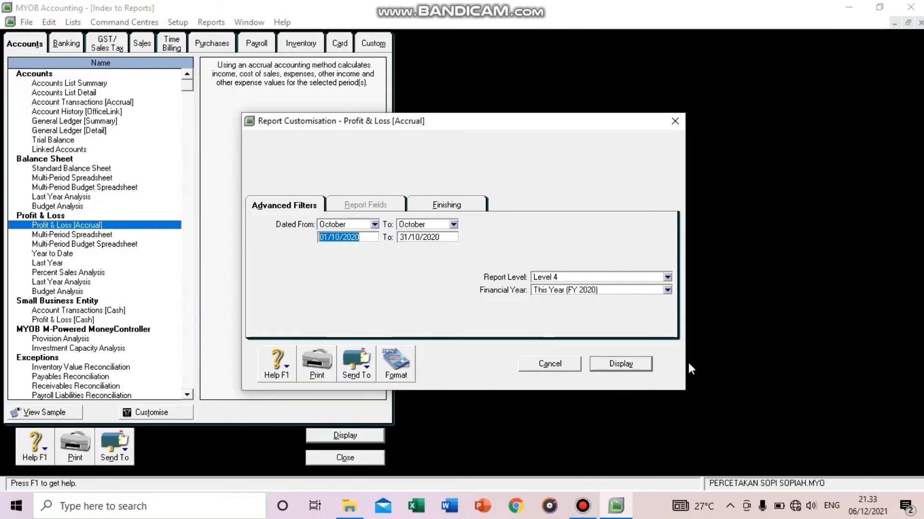
left_click(625, 364)
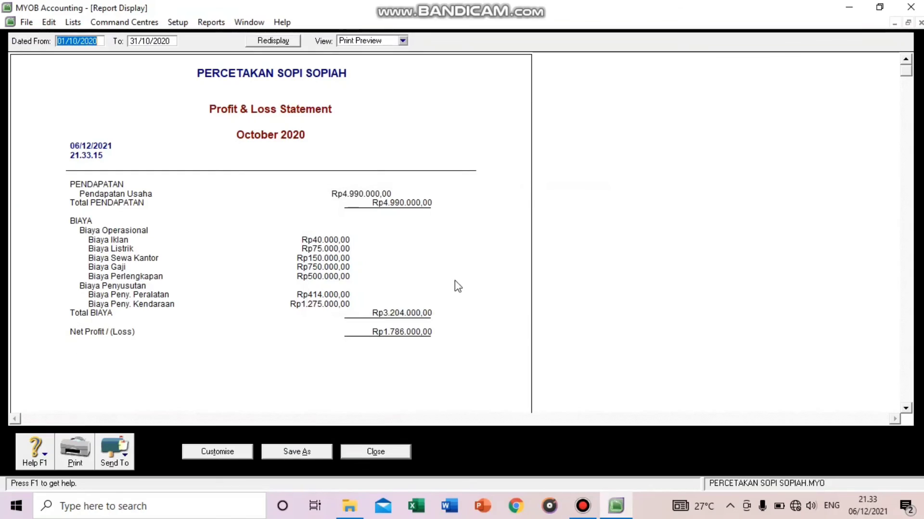
scroll(436, 277, "up", 3)
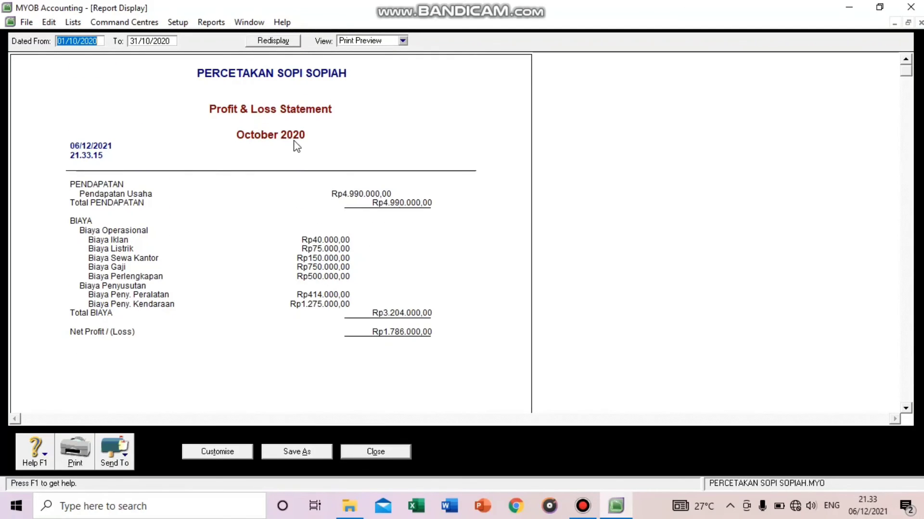
left_click(375, 452)
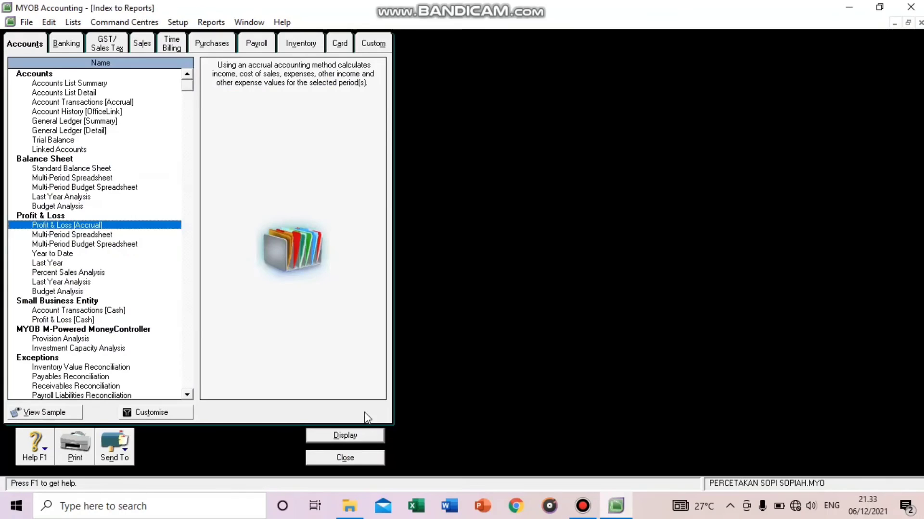
Display the General Ledger [Summary] report for all accounts from 01/10/2020 to 31/10/2020, review it, and close it.
double_click(116, 122)
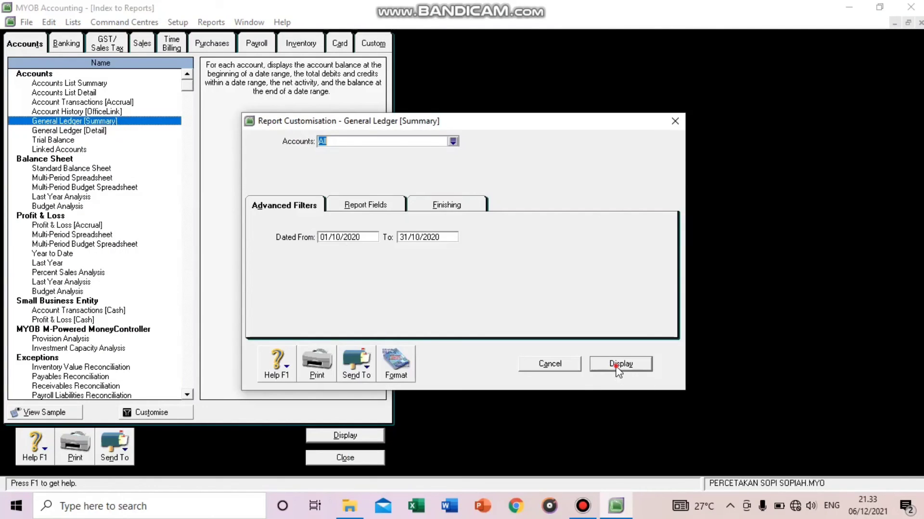
left_click(620, 364)
scroll(385, 284, "down", 10)
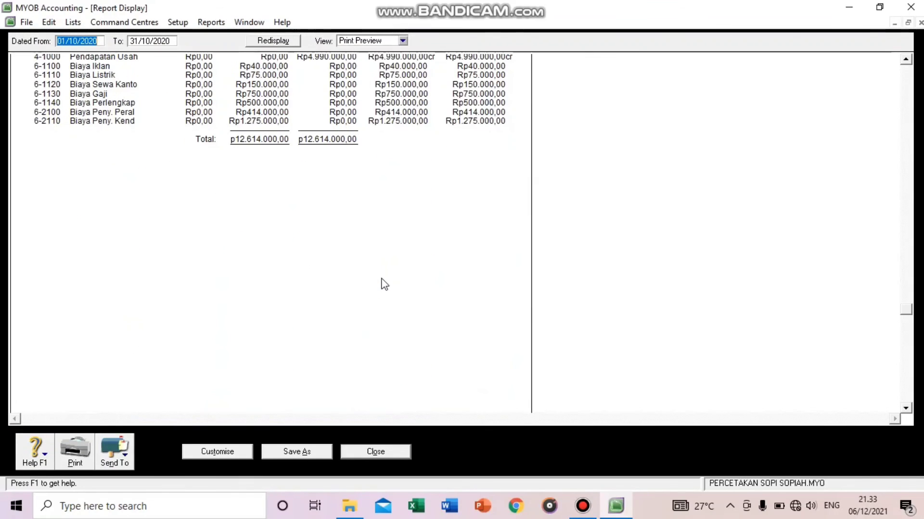
scroll(384, 285, "up", 10)
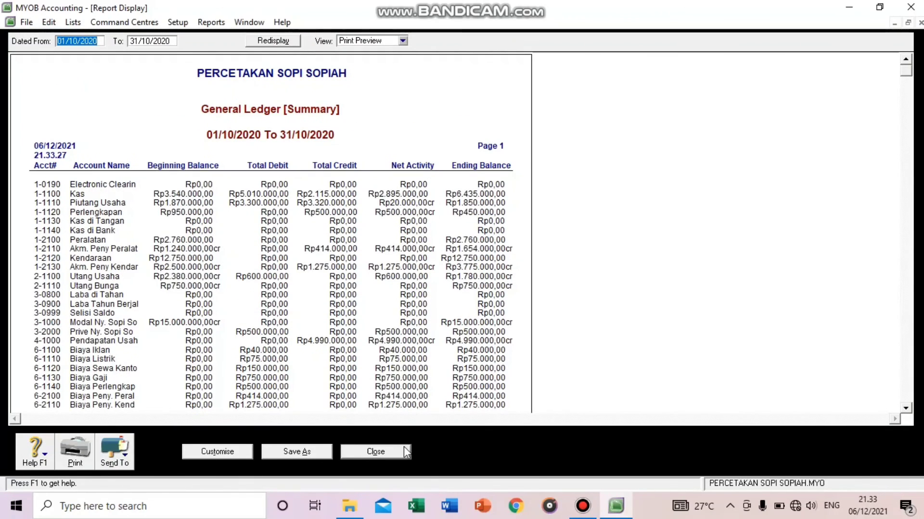
left_click(403, 451)
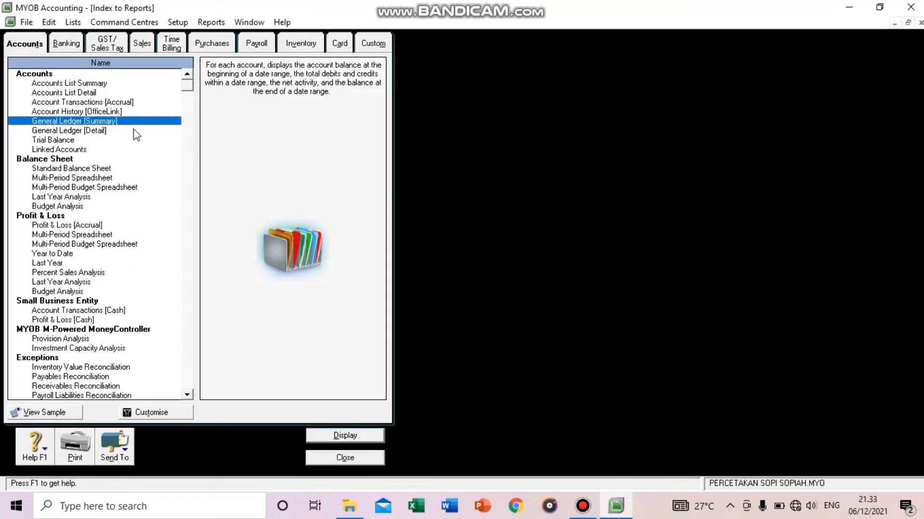
Display the General Ledger [Detail] report for all accounts from 01/10/2020 to 31/10/2020, review its transactions, and close it.
double_click(135, 131)
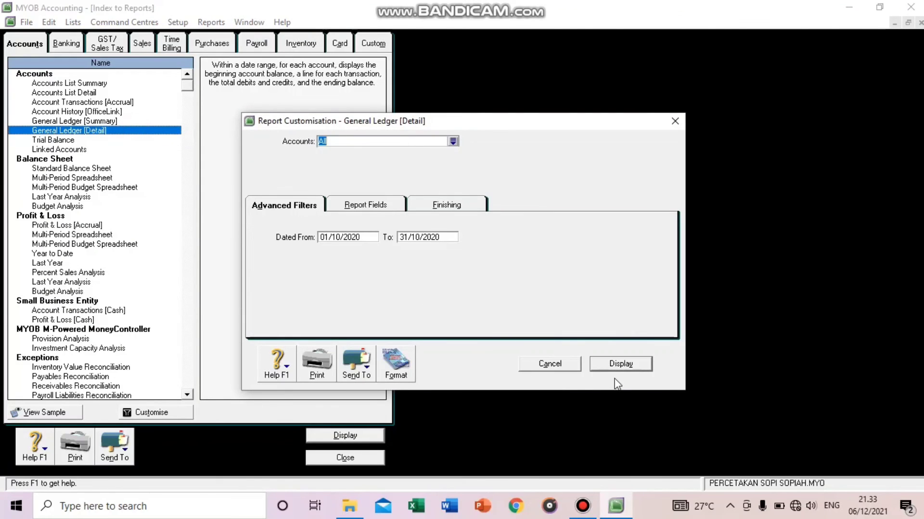
left_click(618, 365)
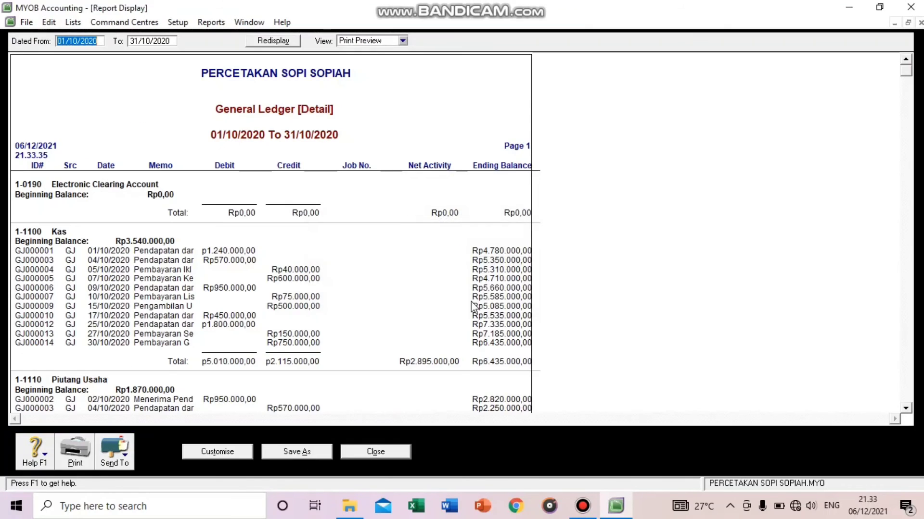
scroll(473, 306, "down", 15)
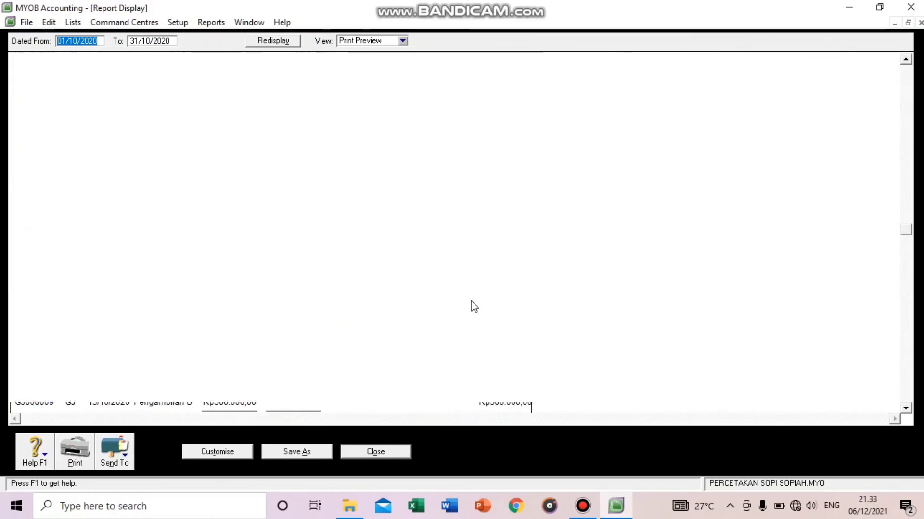
scroll(474, 307, "up", 10)
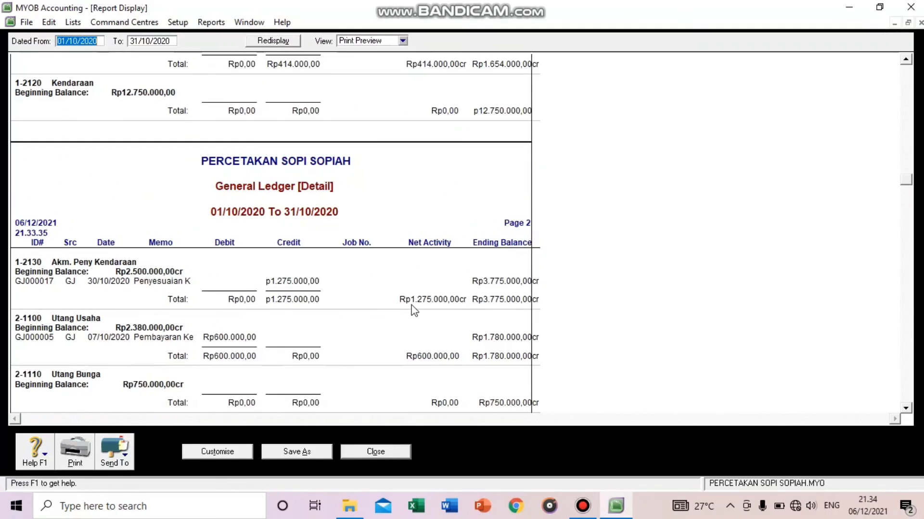
scroll(413, 307, "up", 10)
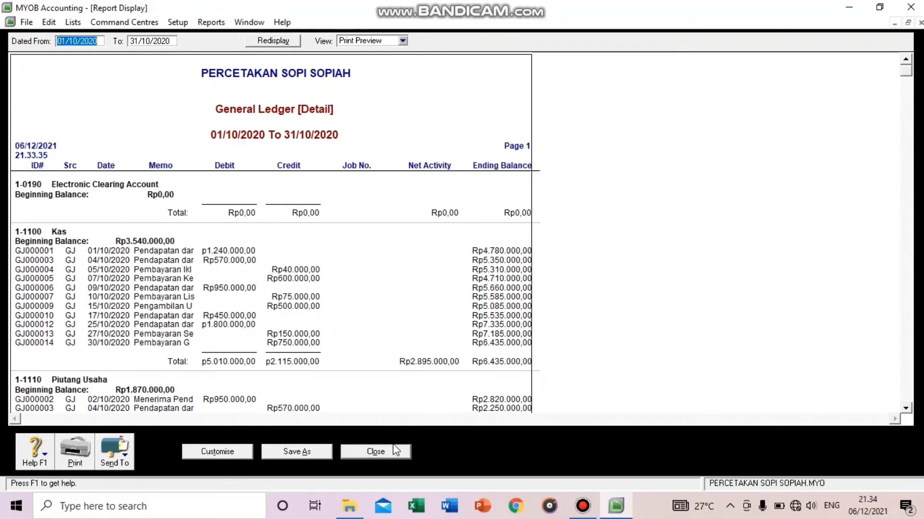
left_click(380, 452)
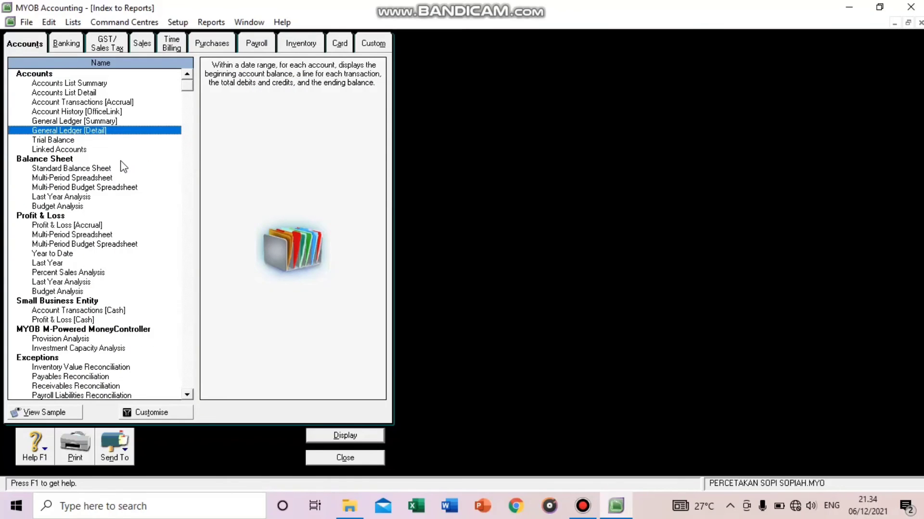
Display the General Journal report from 01/10/2020 to 31/10/2020, review it through to the last page, and close it along with the report index.
scroll(123, 166, "down", 4)
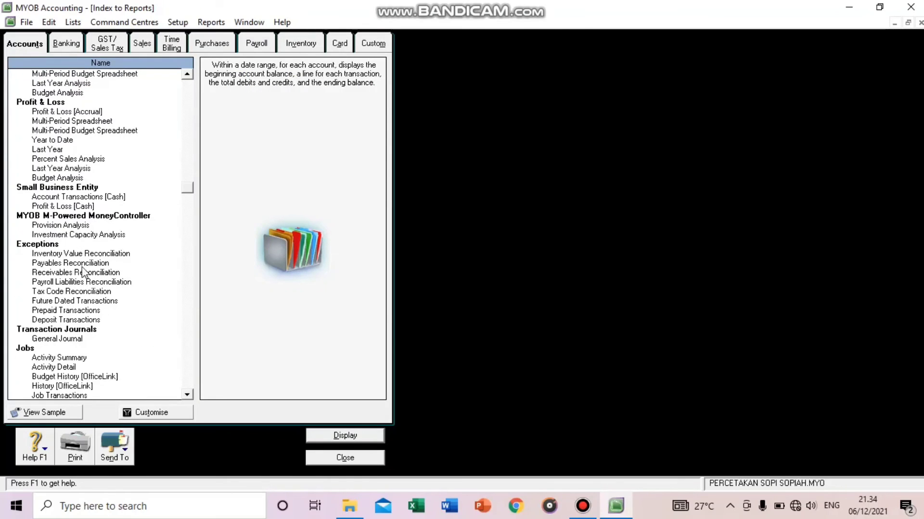
double_click(54, 340)
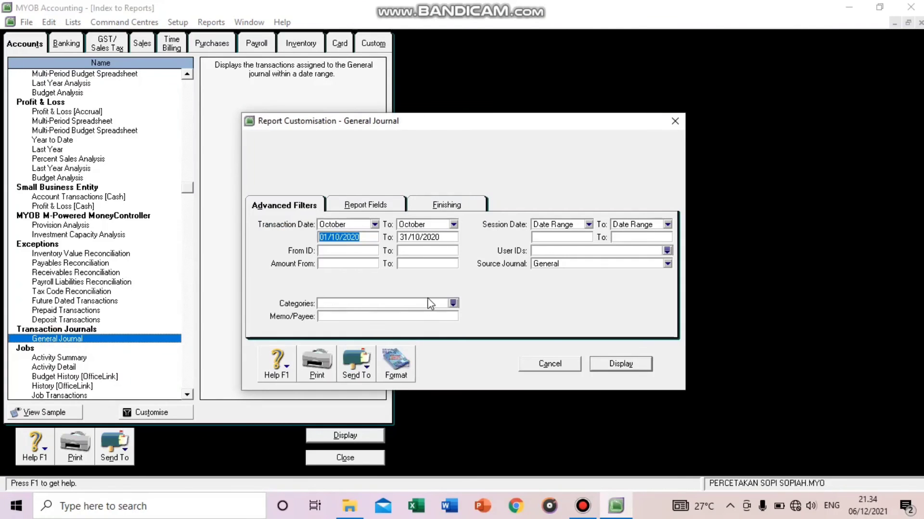
left_click(627, 364)
scroll(127, 260, "down", 7)
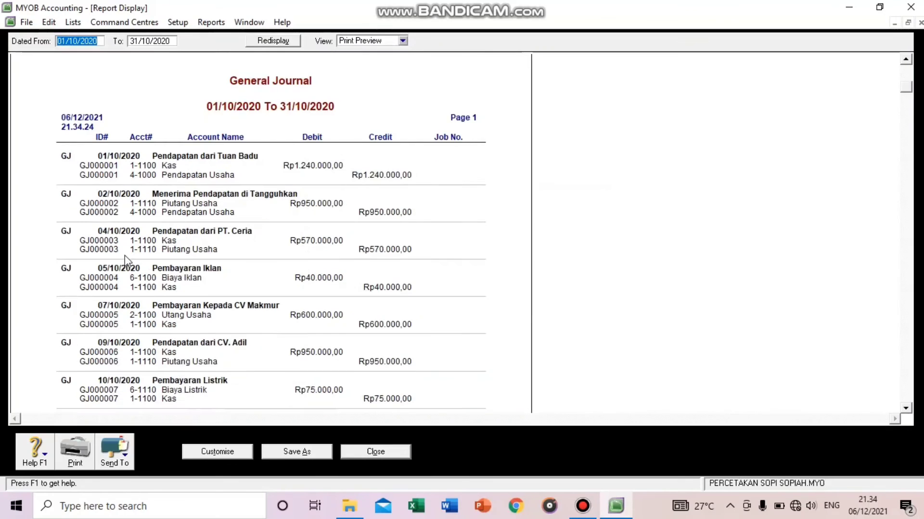
scroll(129, 256, "down", 15)
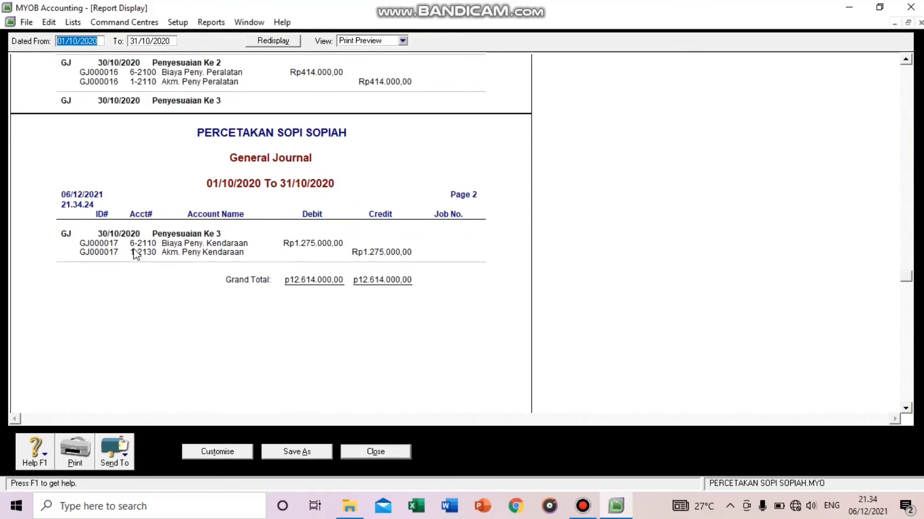
scroll(139, 244, "up", 20)
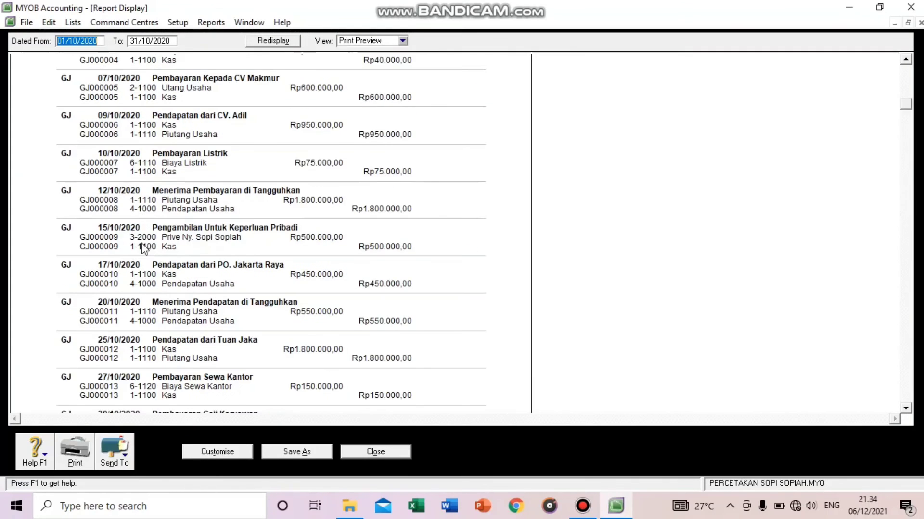
left_click(373, 452)
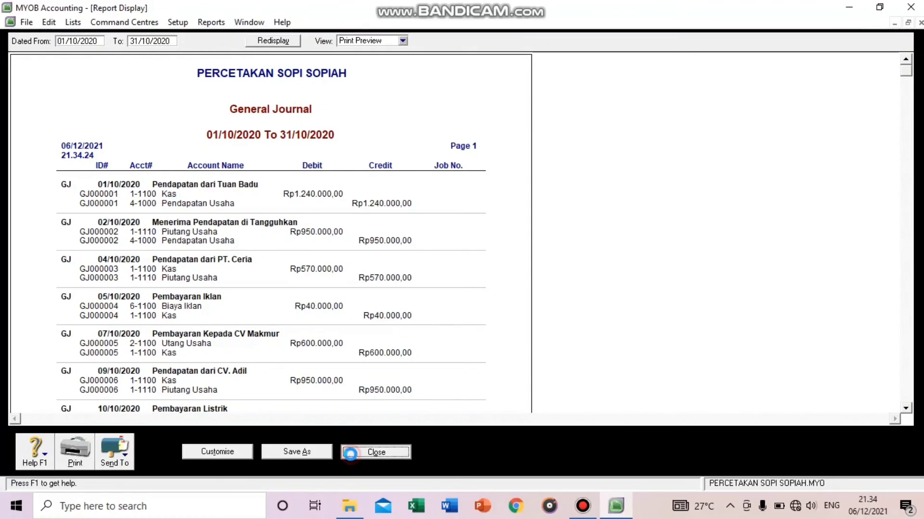
left_click(334, 459)
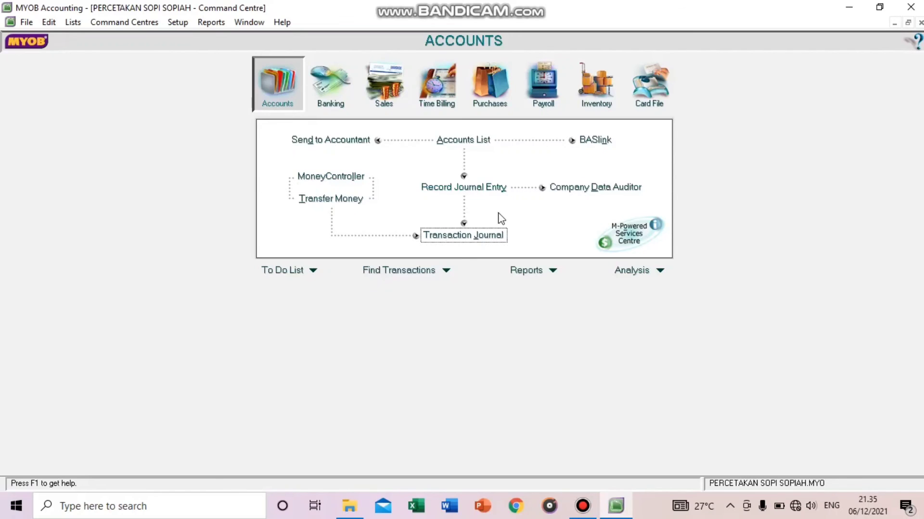
Review the general entries in the Transaction Journal dated from 01/10/2020 to 06/12/2021, and close the journal.
left_click(481, 236)
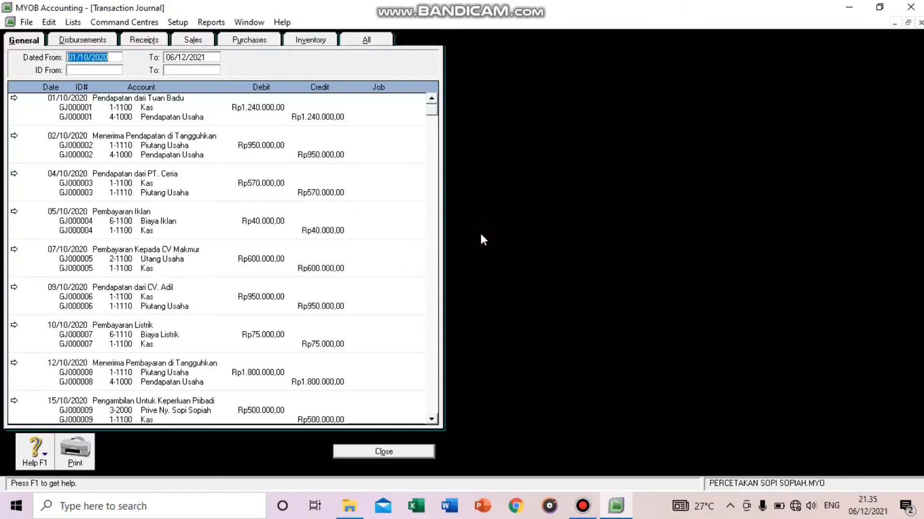
scroll(278, 250, "down", 10)
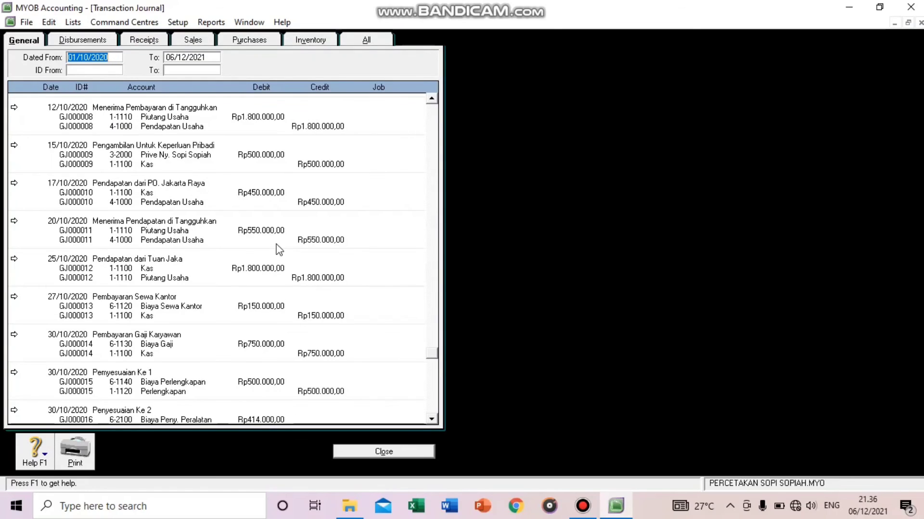
scroll(278, 243, "up", 10)
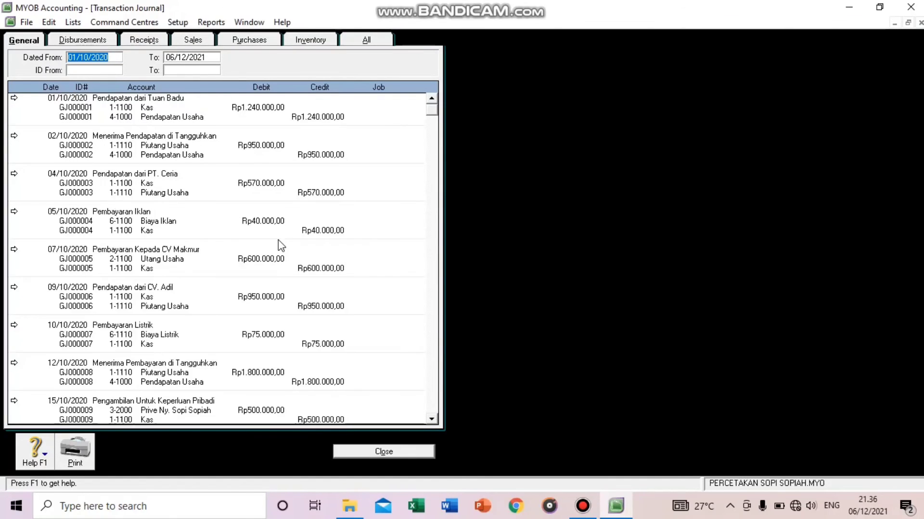
left_click(384, 451)
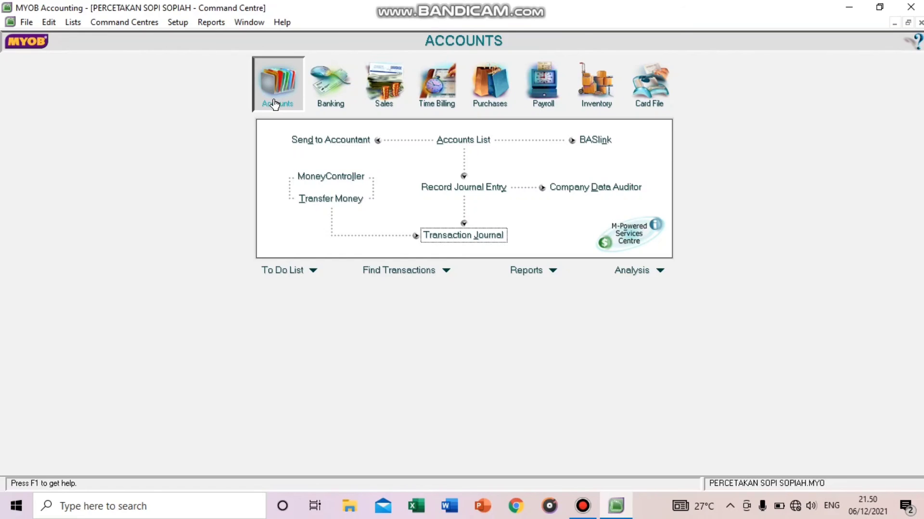
Exit the accounting program without backing up the company file.
left_click(27, 23)
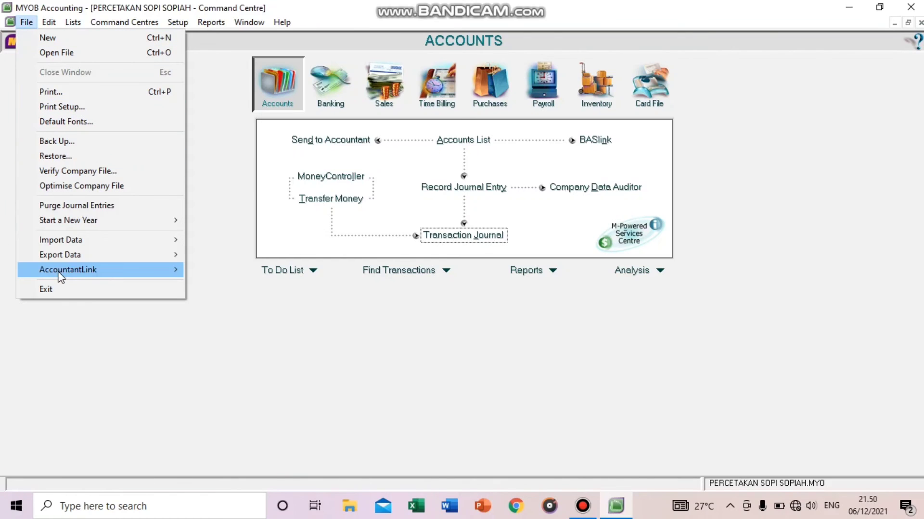
left_click(63, 291)
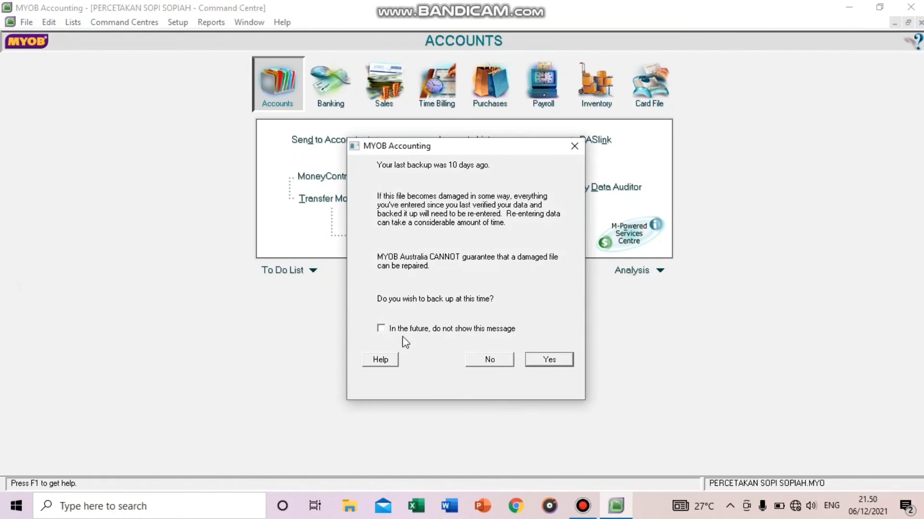
left_click(488, 360)
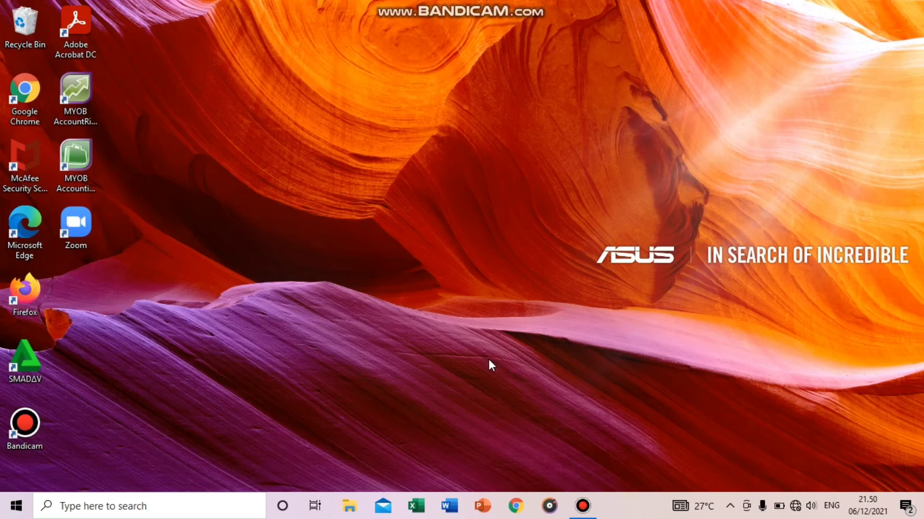